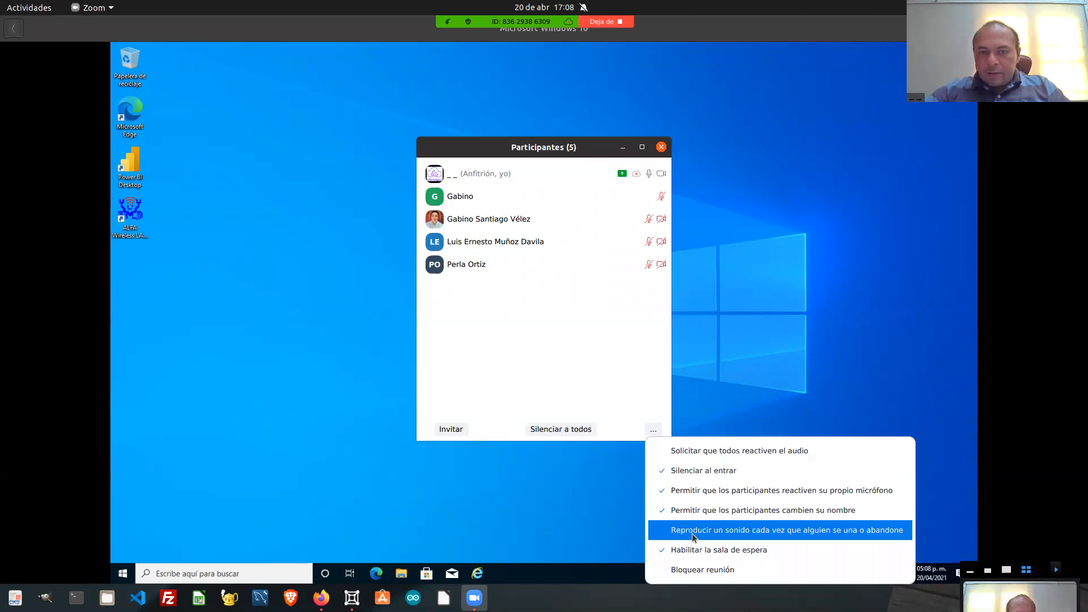
Step: Enable the sound played whenever someone joins or leaves the meeting, and close the participants window
left_click(692, 533)
left_click(665, 435)
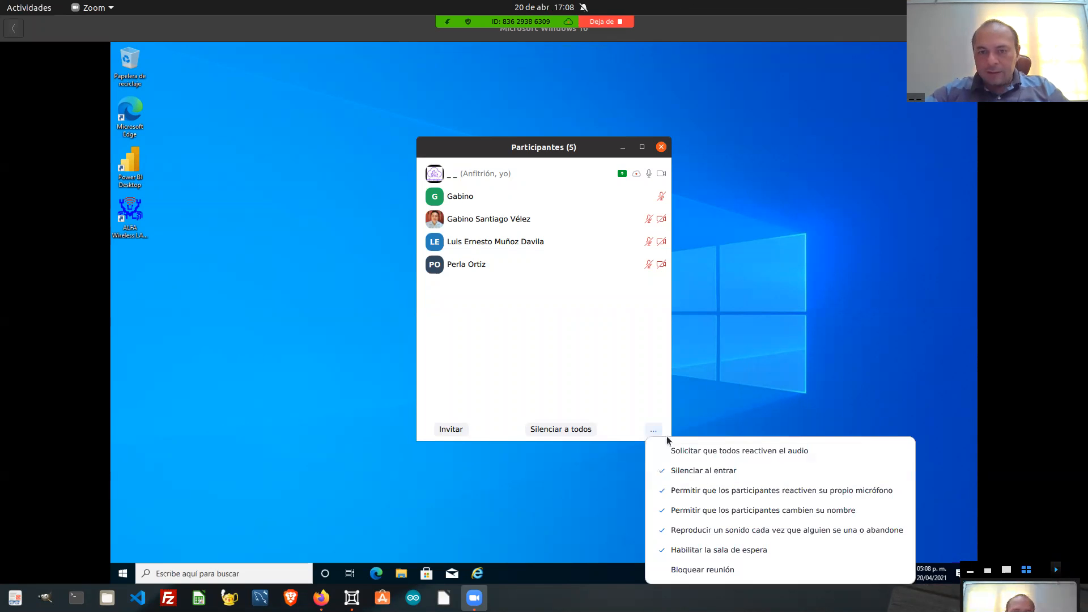
left_click(804, 297)
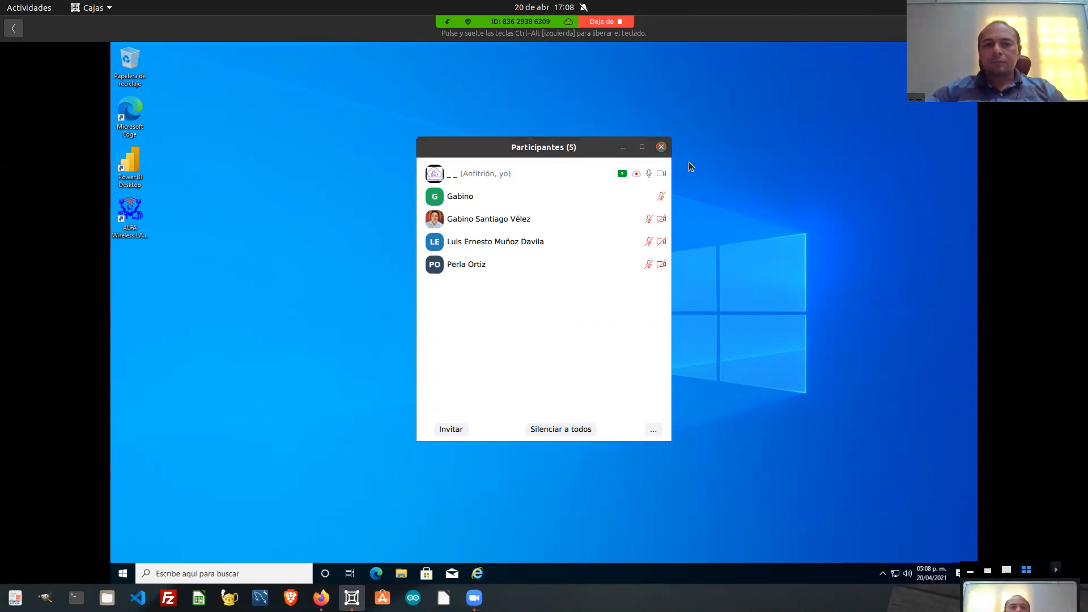
left_click(662, 148)
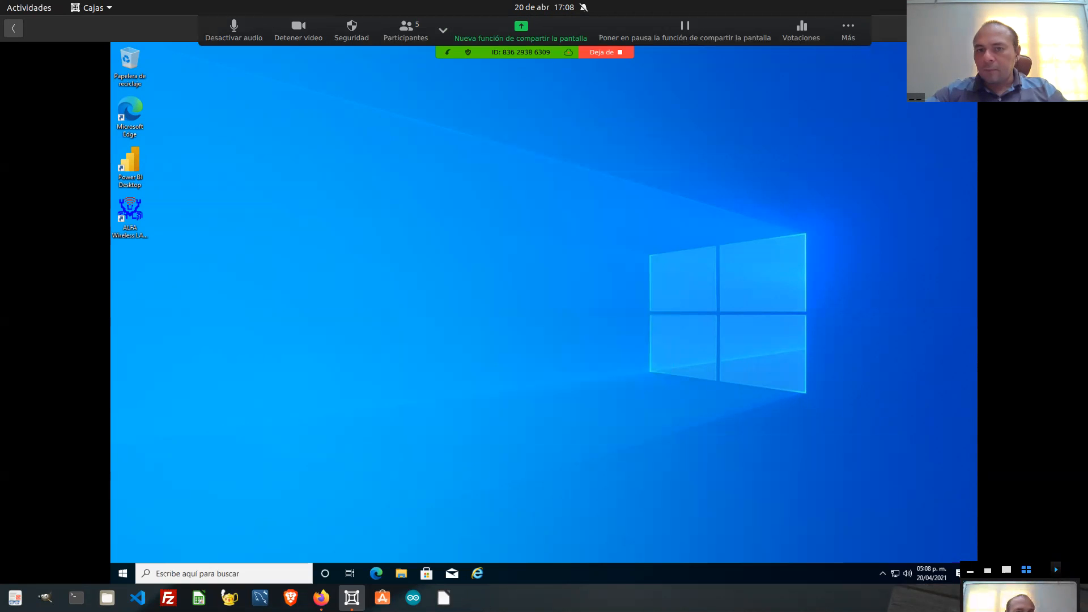
Step: Show the Windows virtual machine full screen and launch Power BI Desktop from its desktop shortcut
key("F11")
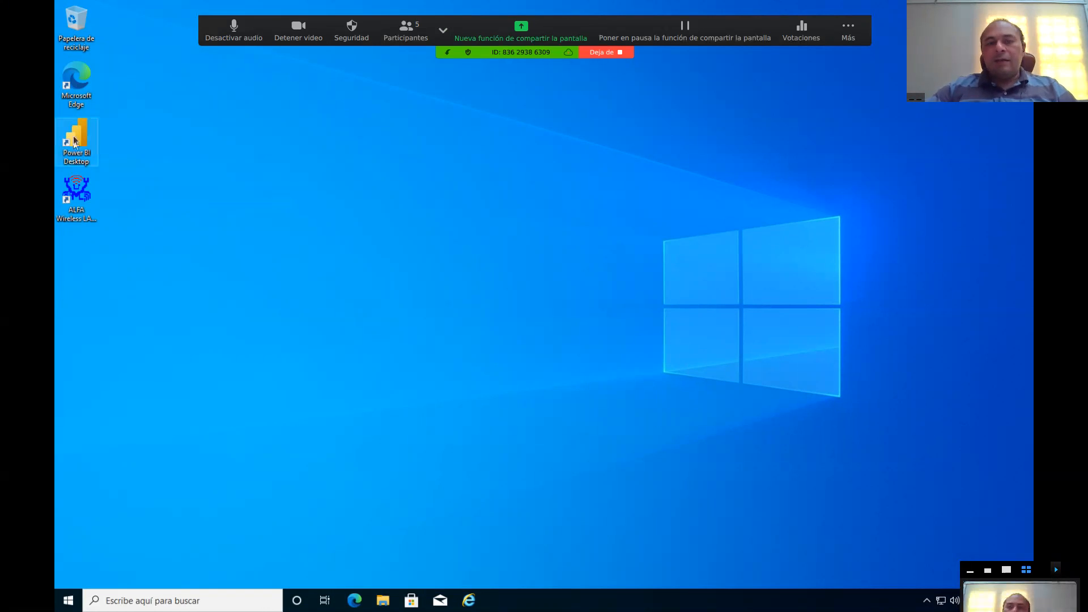
left_click_drag(73, 140, 346, 286)
left_click(348, 340)
left_click_drag(348, 337, 413, 287)
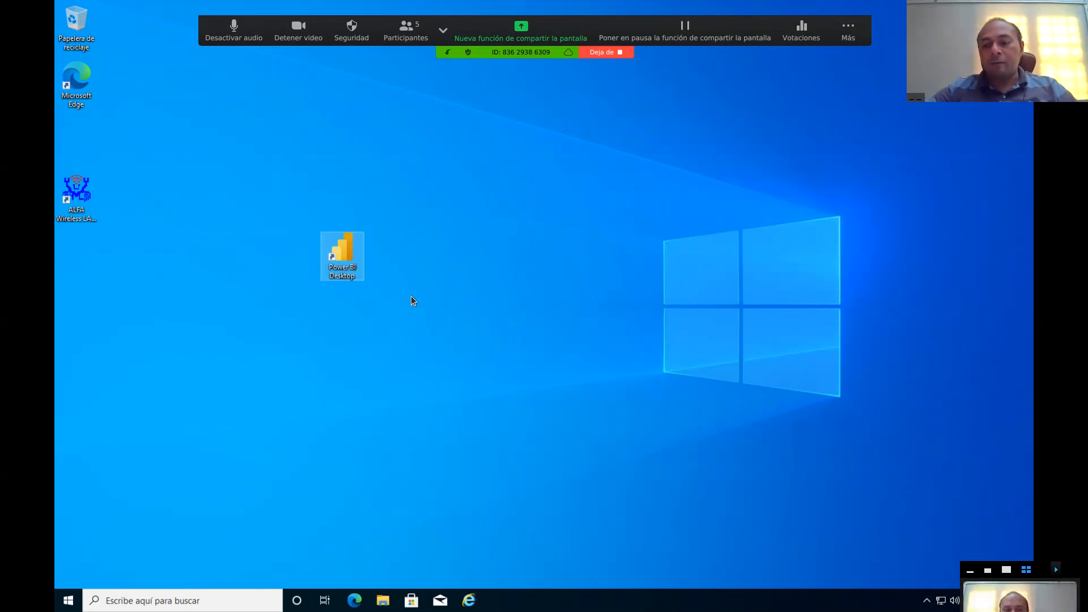
left_click(362, 310)
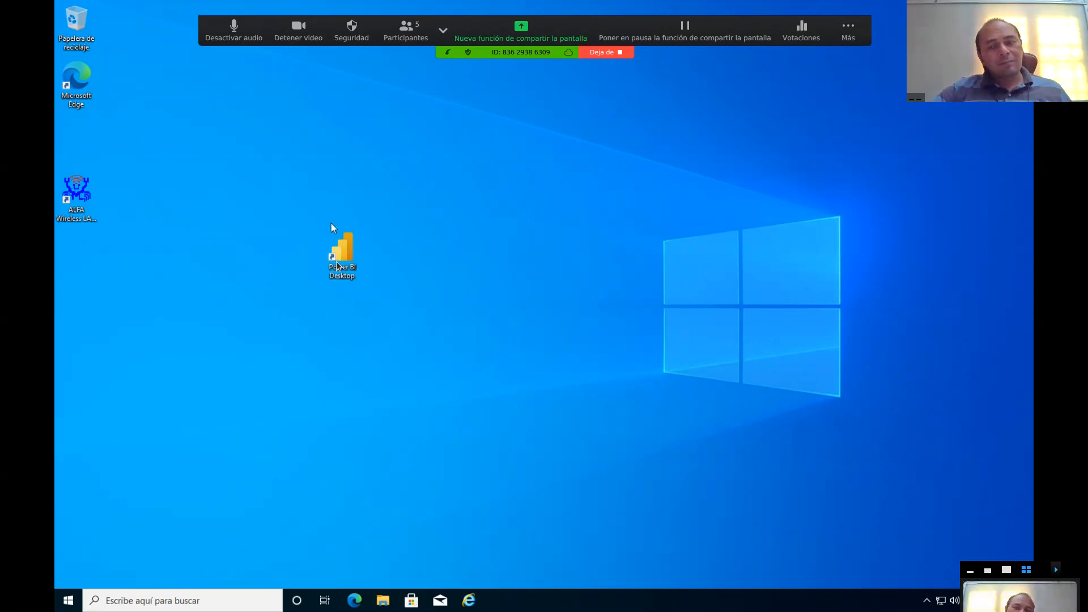
left_click(329, 253)
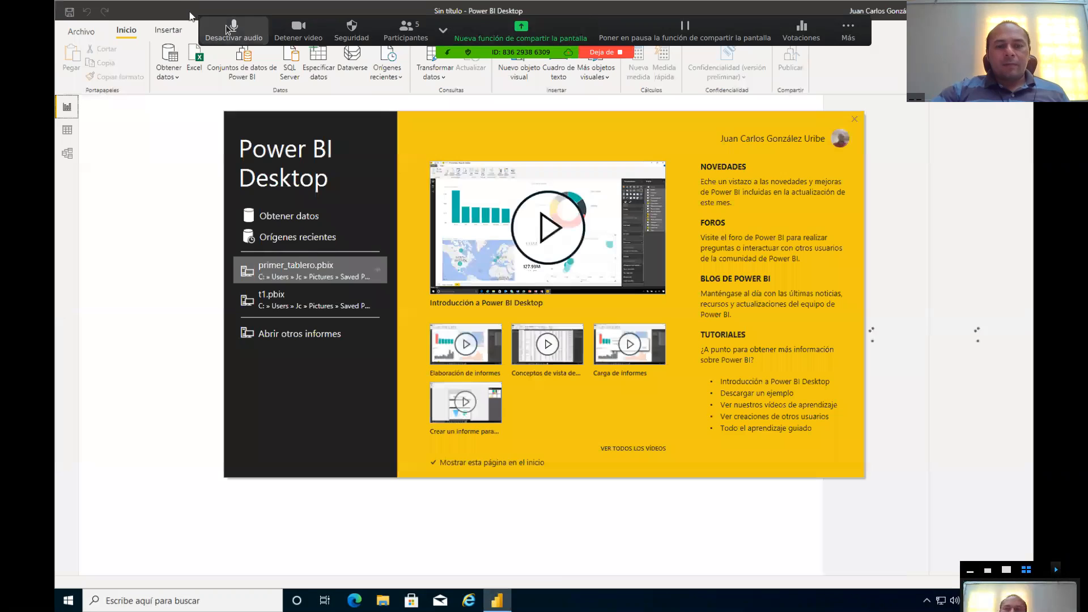
Step: Move the meeting toolbar away from the Power BI ribbon and dismiss the welcome screen
left_click_drag(227, 28, 270, 603)
left_click(270, 603)
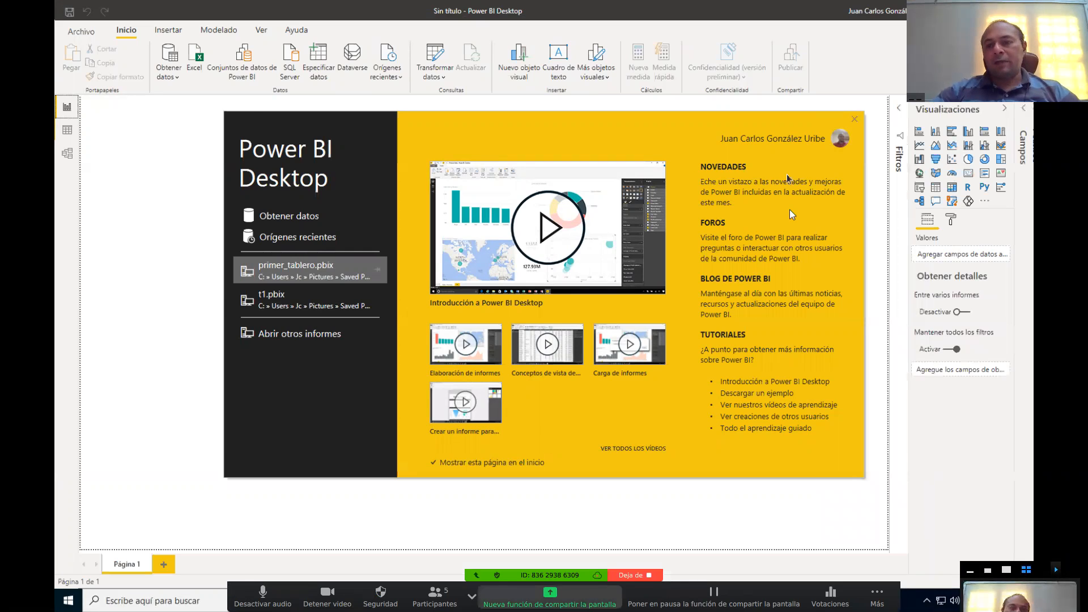
left_click(855, 119)
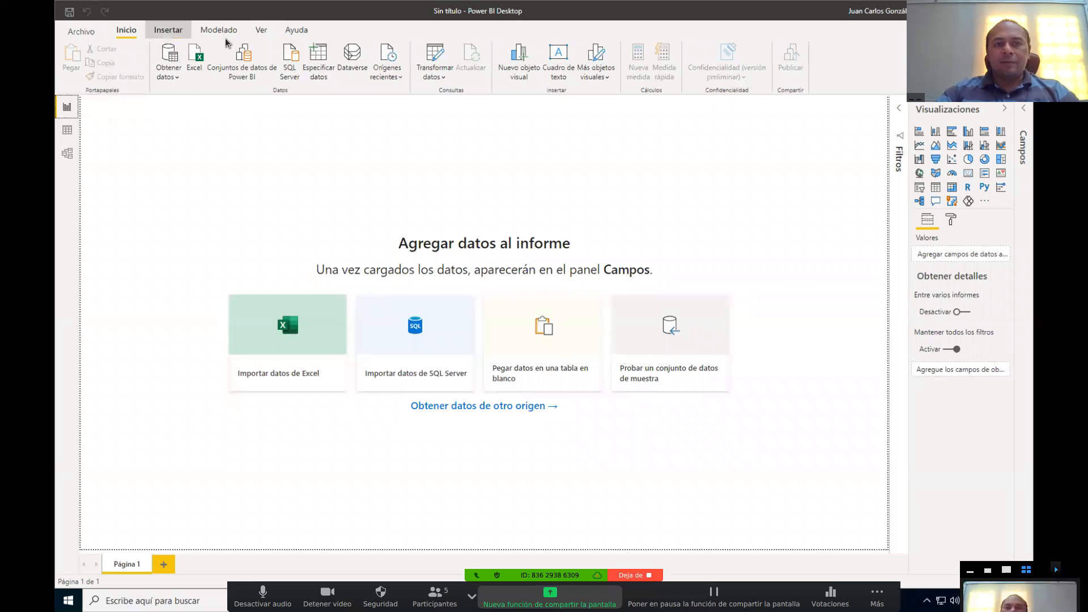
Step: Examine the insert, modeling, view and help commands, plus the Filtros and Campos panes of the empty report
left_click(168, 30)
left_click(219, 30)
left_click(263, 30)
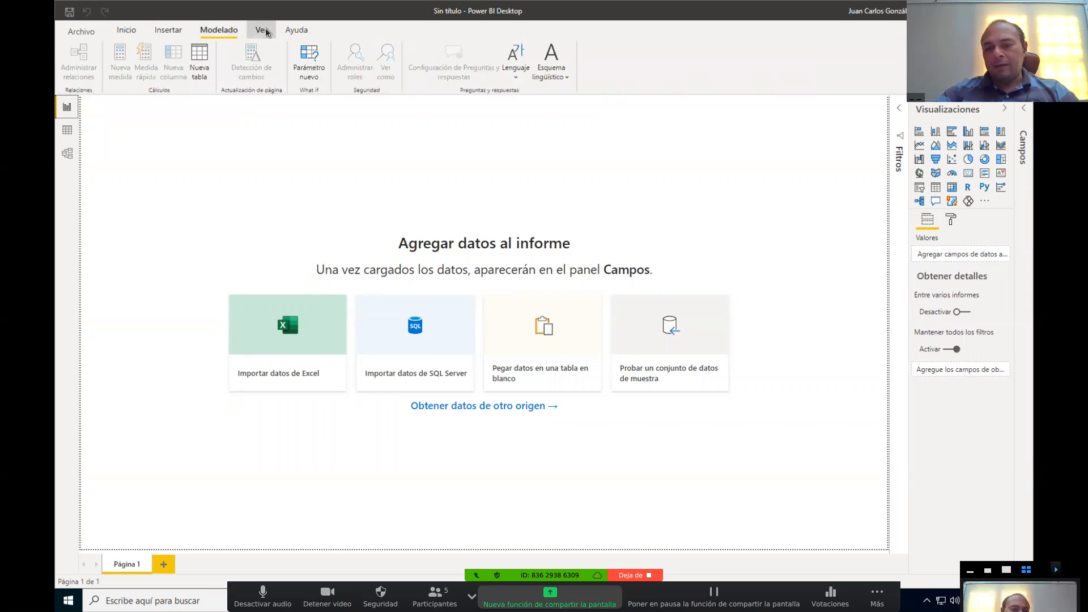
left_click(296, 30)
left_click(126, 31)
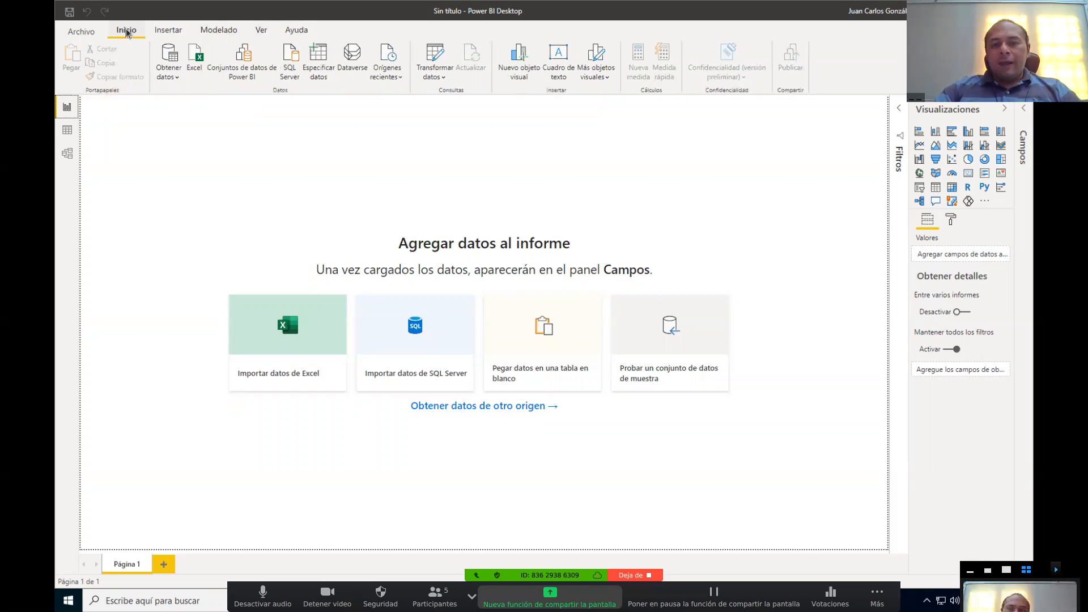
left_click(899, 107)
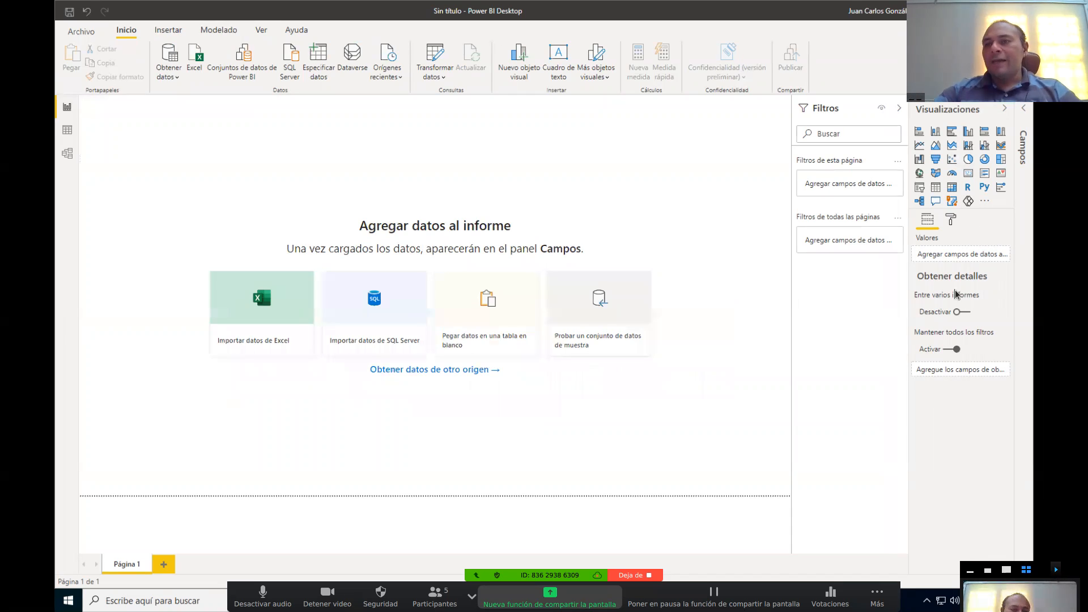
left_click(1021, 110)
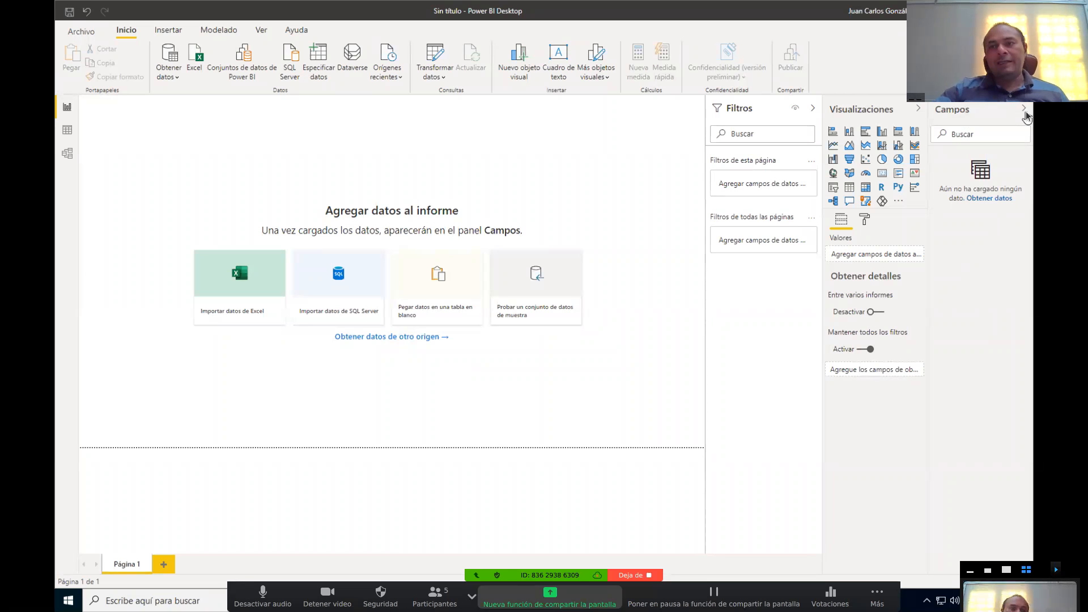
left_click(1023, 109)
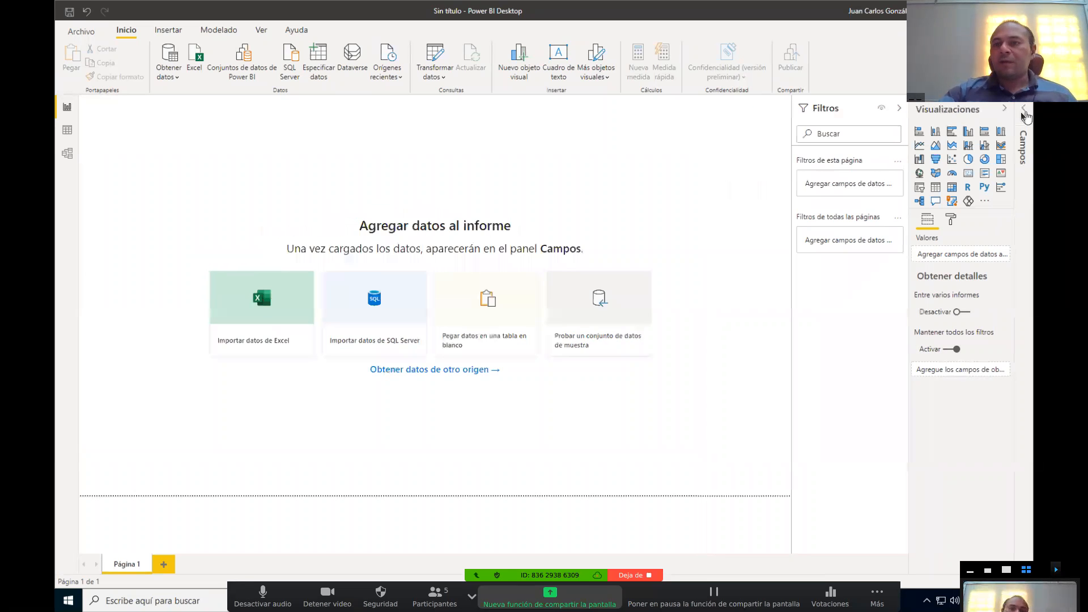
left_click(899, 111)
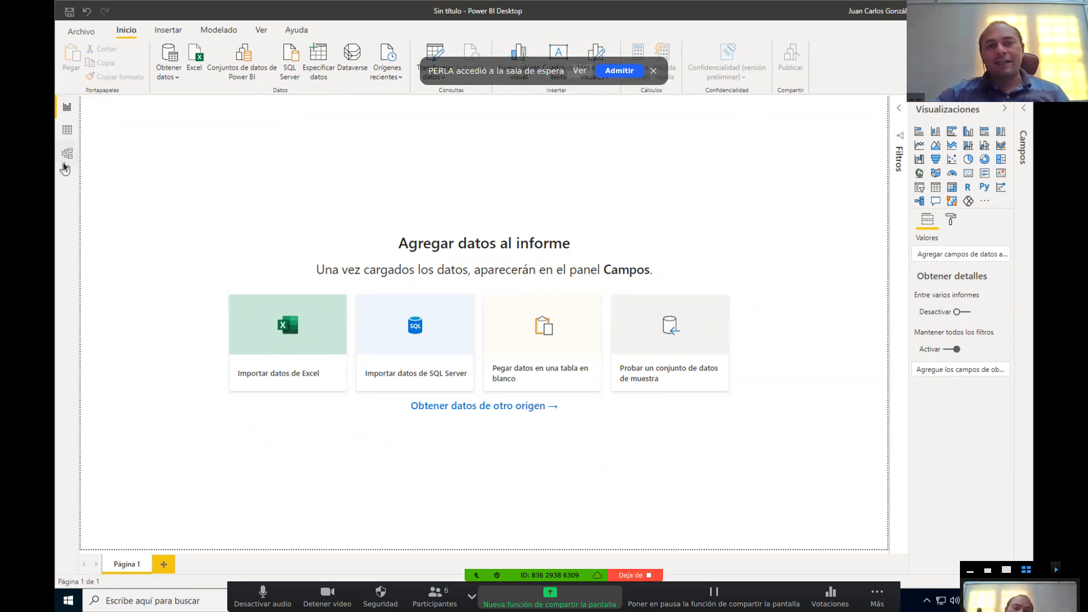
Step: Admit the person in the waiting room to the meeting and review the participant list
left_click(605, 77)
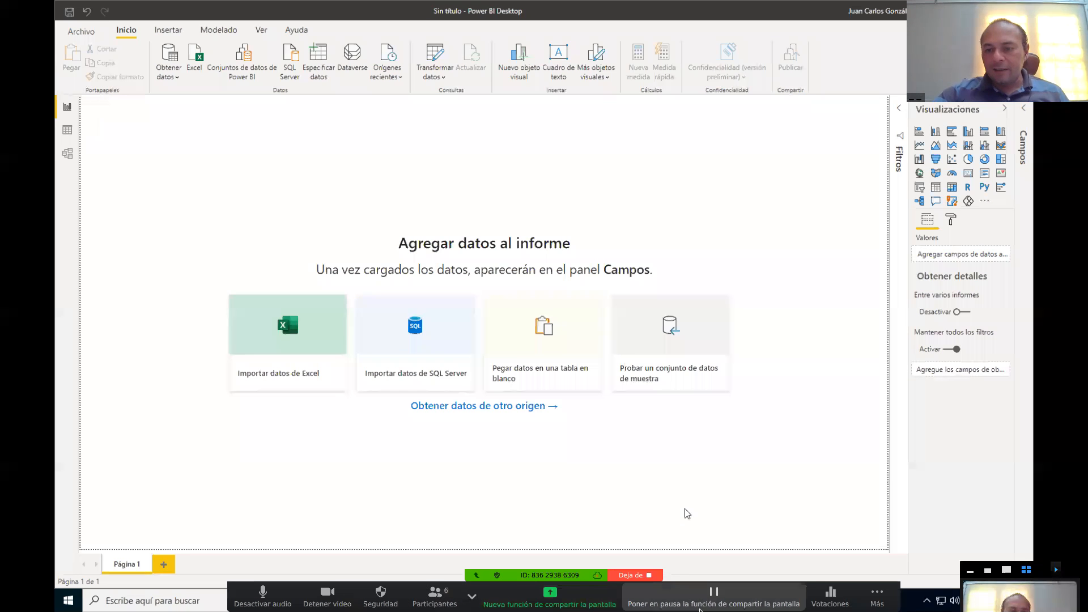
left_click(877, 600)
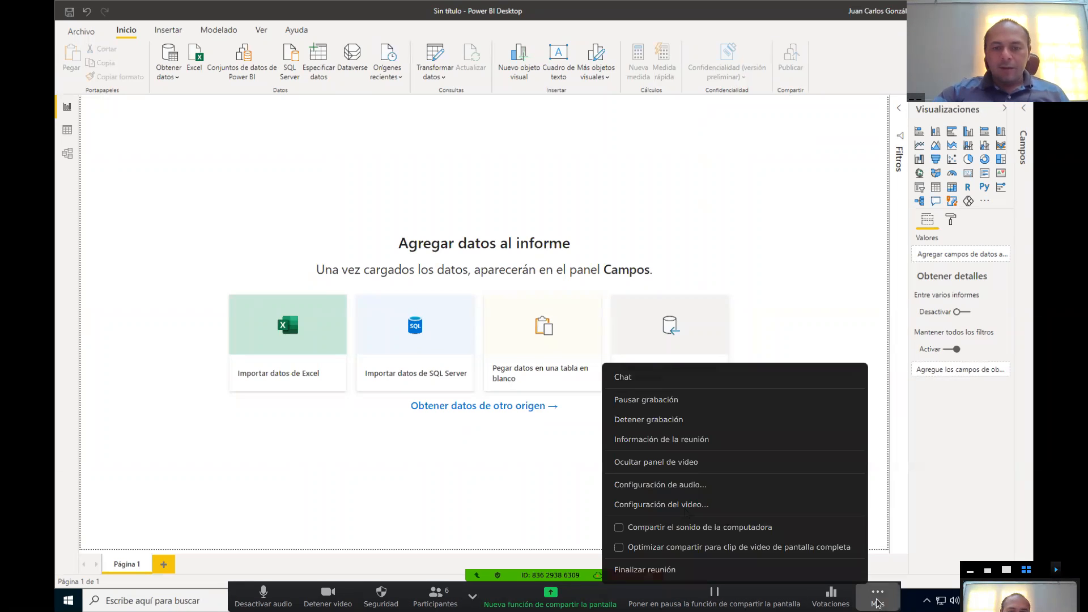
left_click(435, 602)
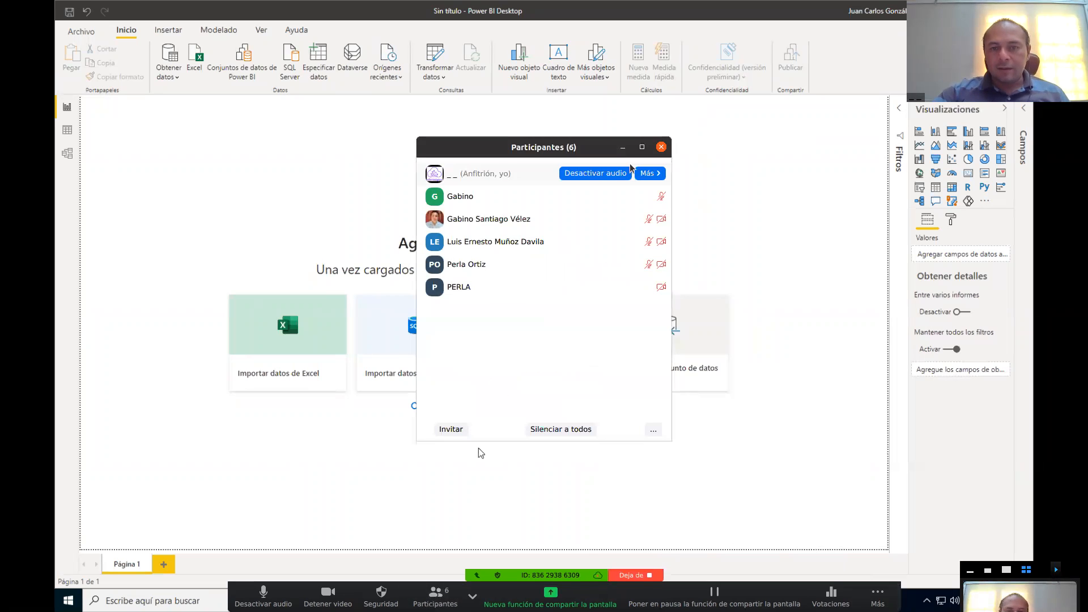
left_click(661, 146)
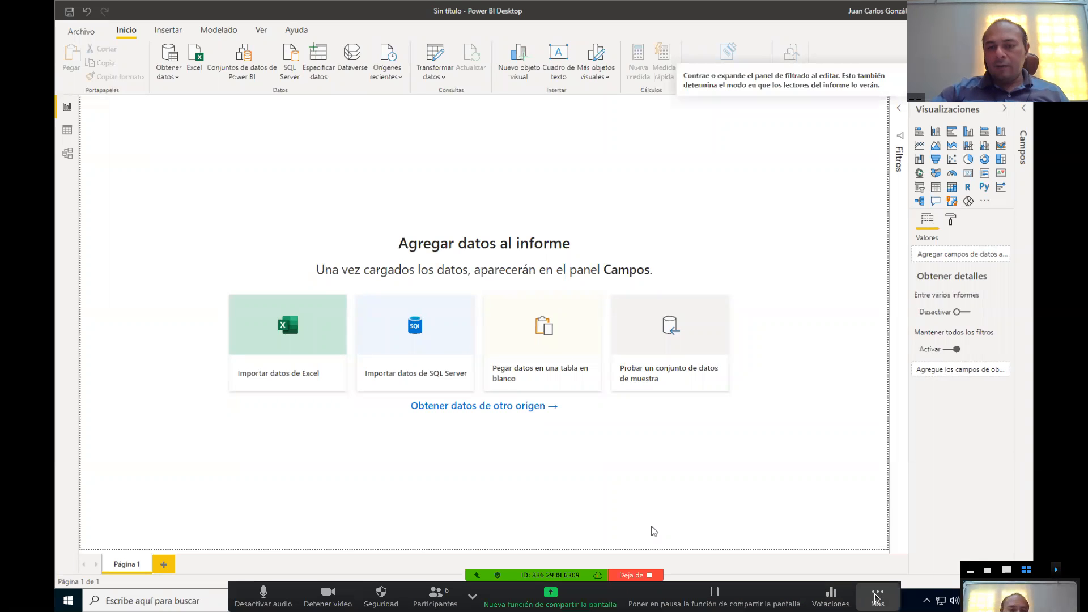
left_click(876, 597)
left_click(624, 311)
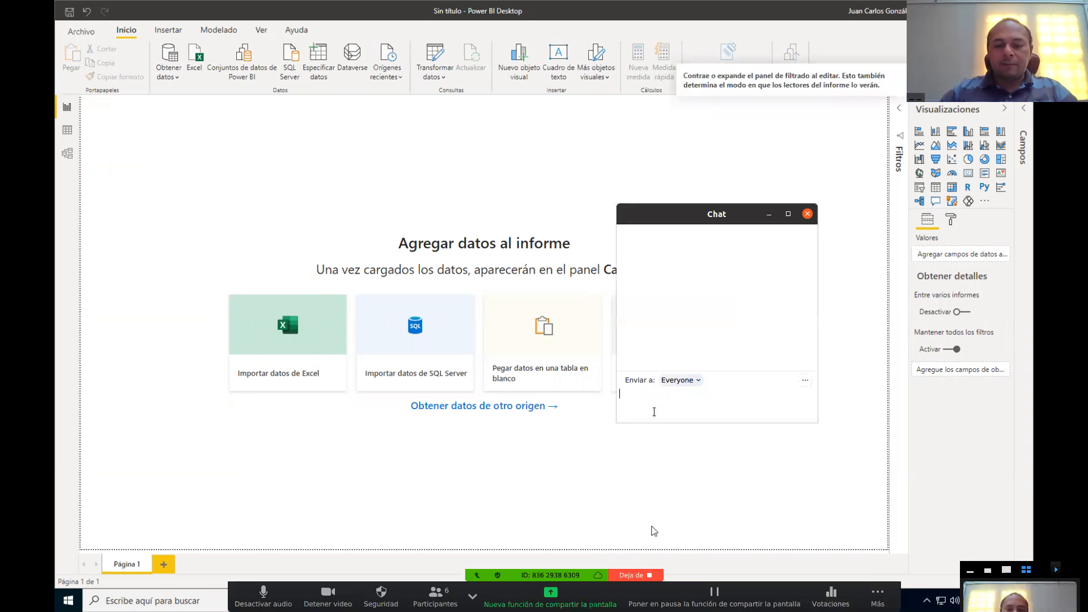
type("https:")
type("//e")
type("strate")
type("gicaso")
type("ftware.com")
type("/curs")
type("os")
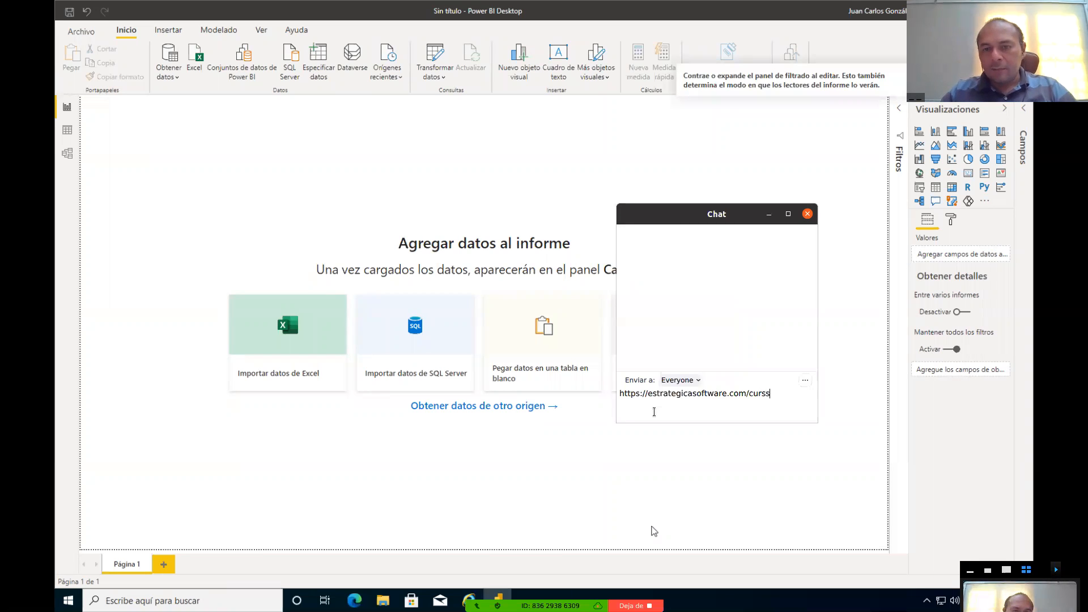
type("/pow")
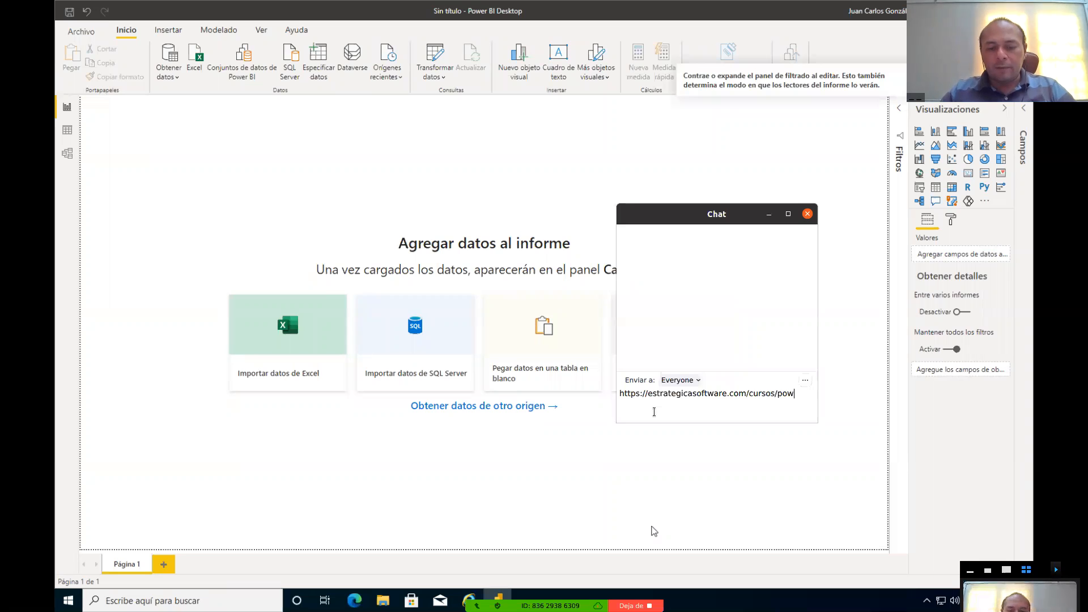
type("erbi.html")
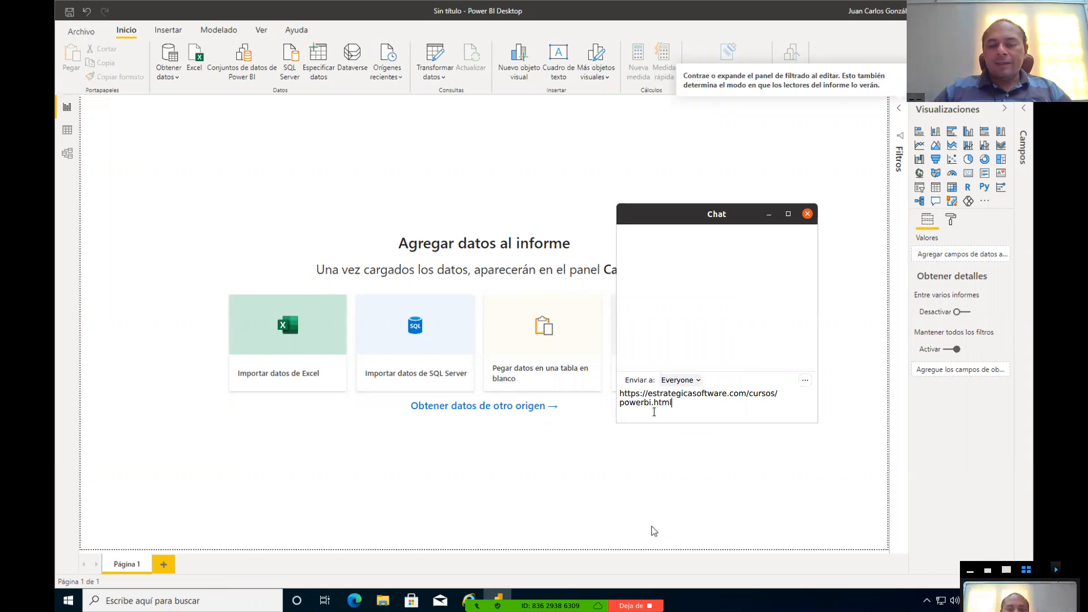
key("Return")
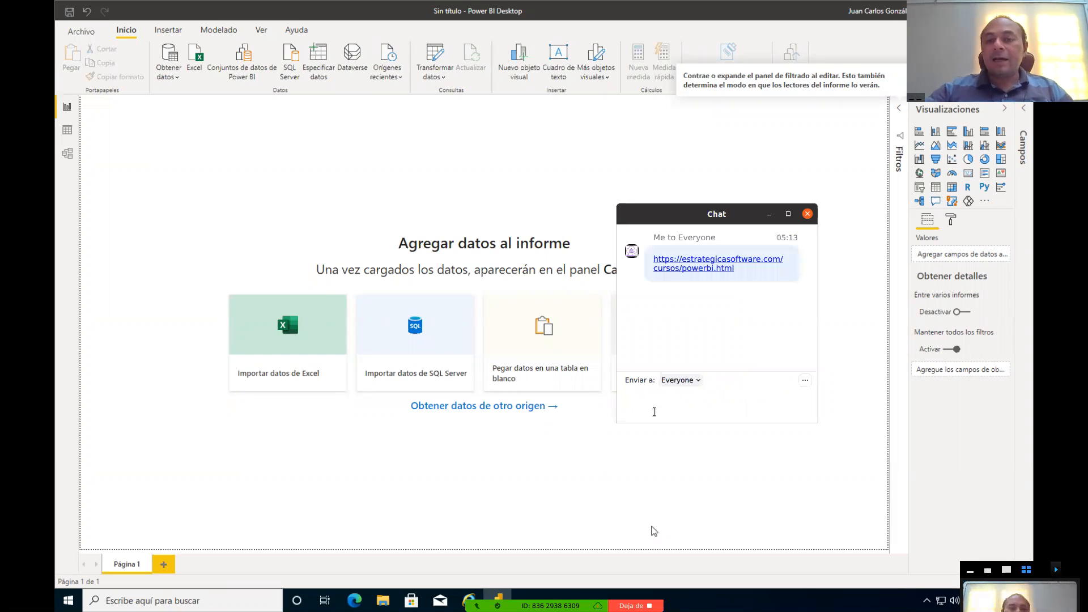
left_click(697, 260)
left_click(808, 215)
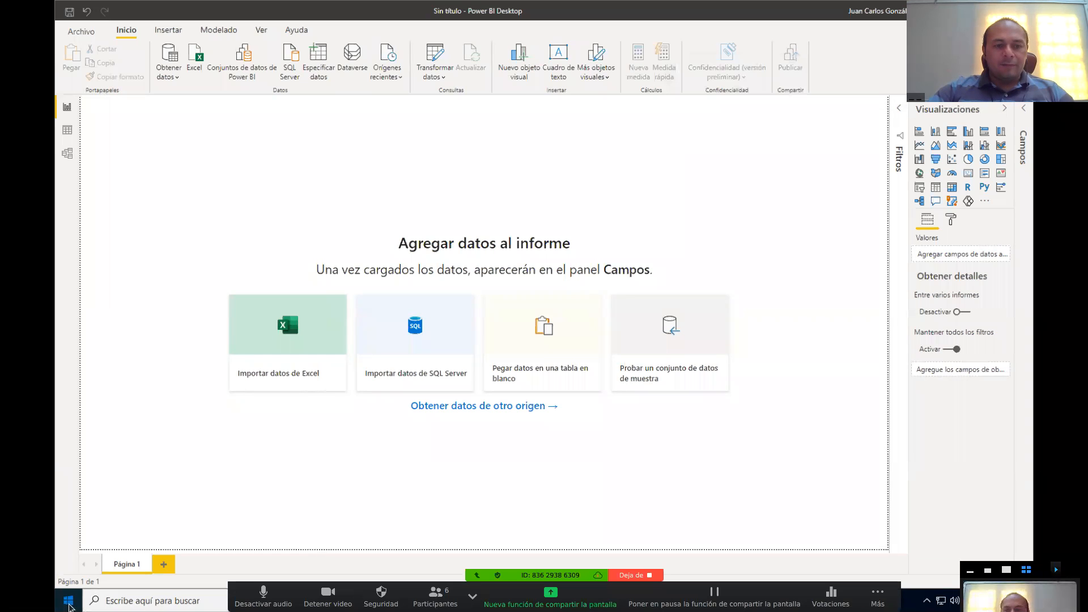
key("super")
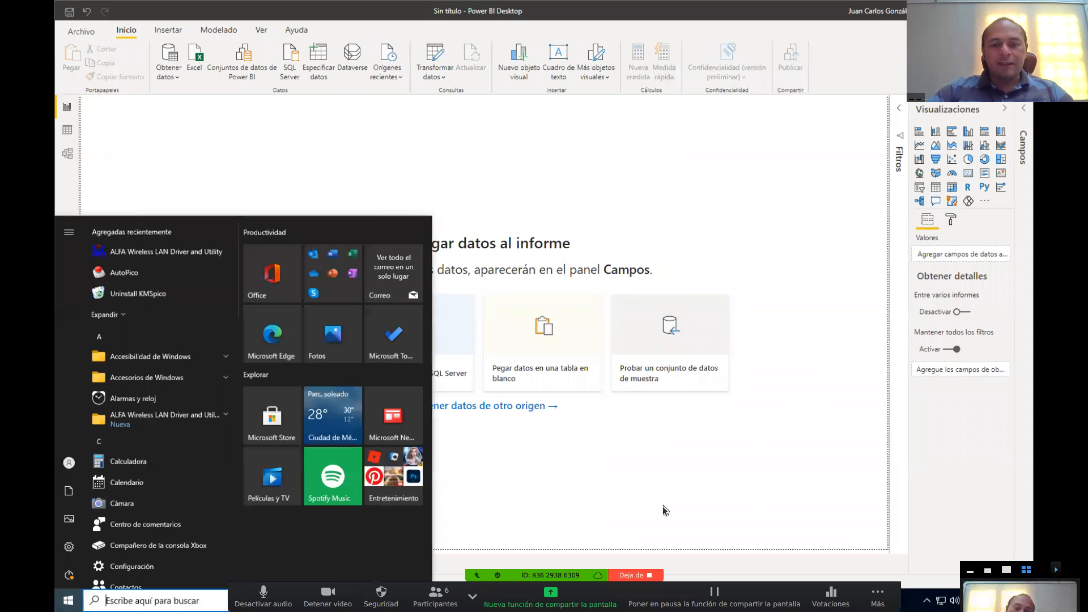
left_click(589, 401)
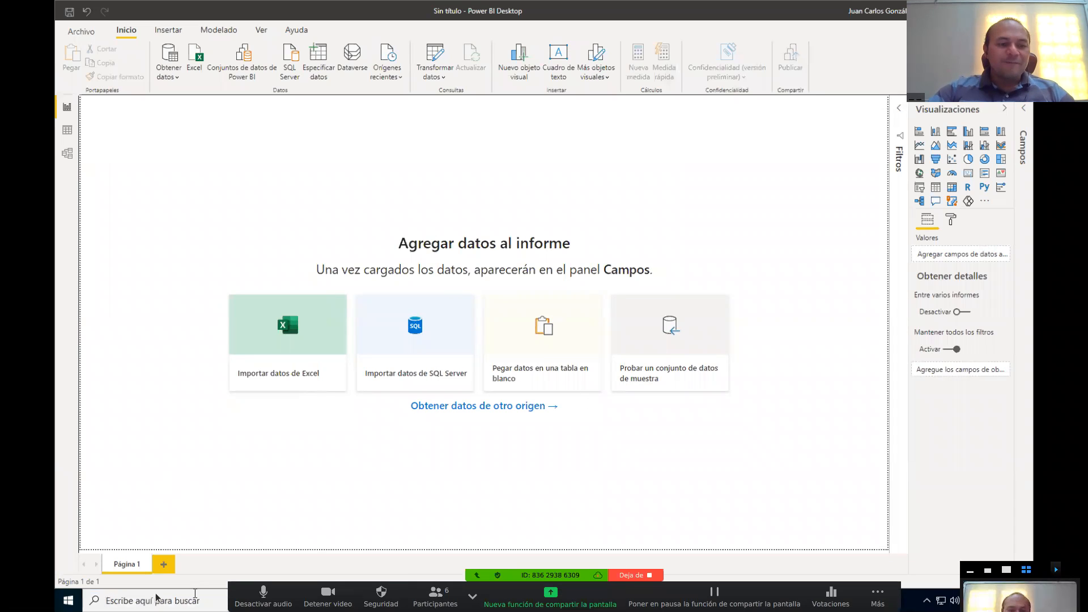
left_click(68, 600)
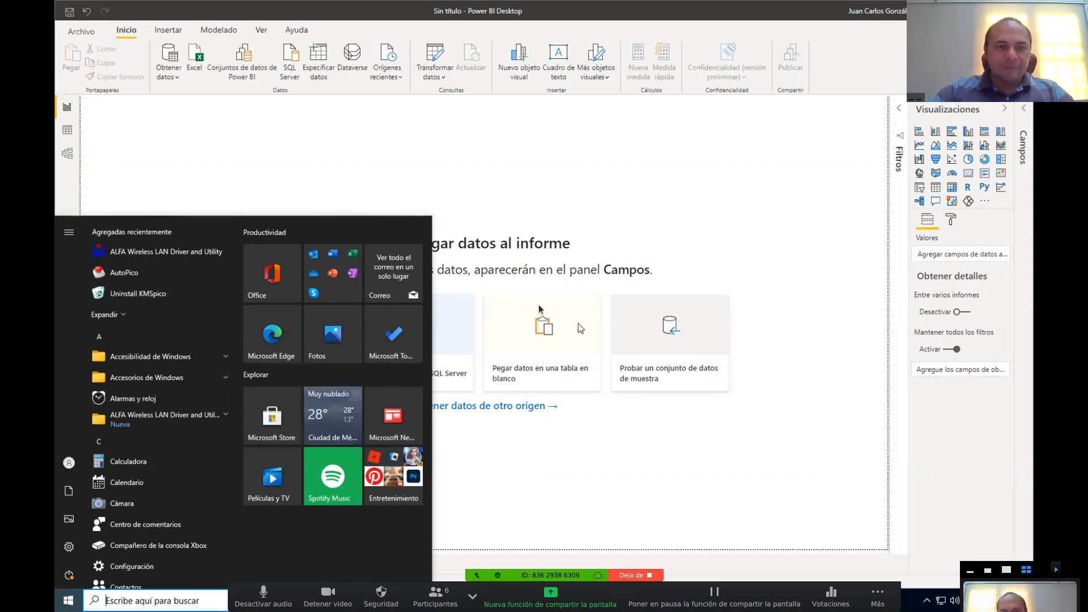
left_click(712, 452)
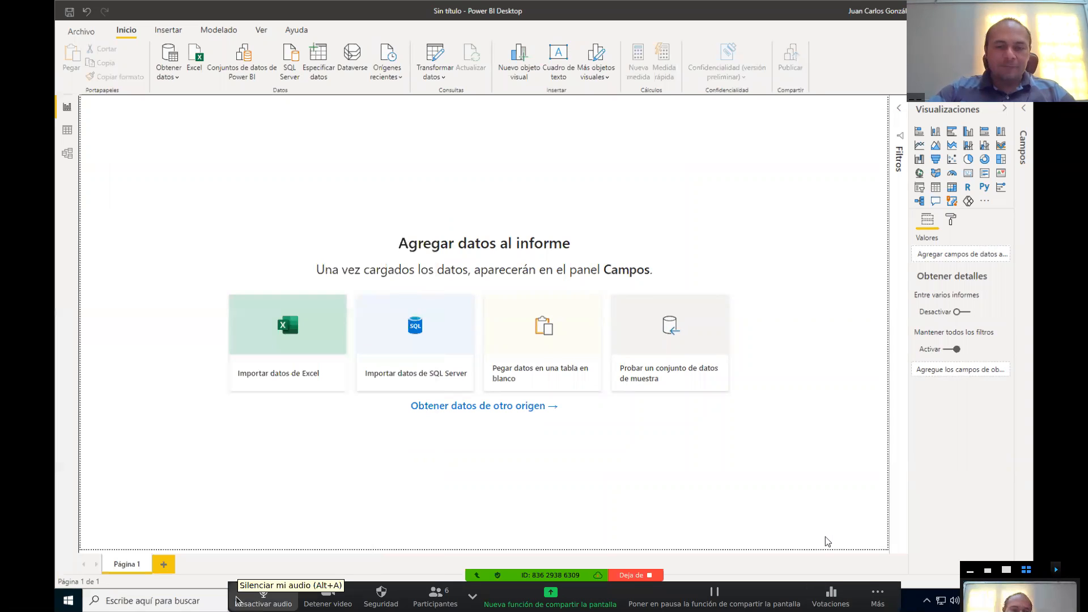
Step: Move the meeting toolbar up so that it no longer covers the Windows taskbar
left_click_drag(237, 601, 271, 469)
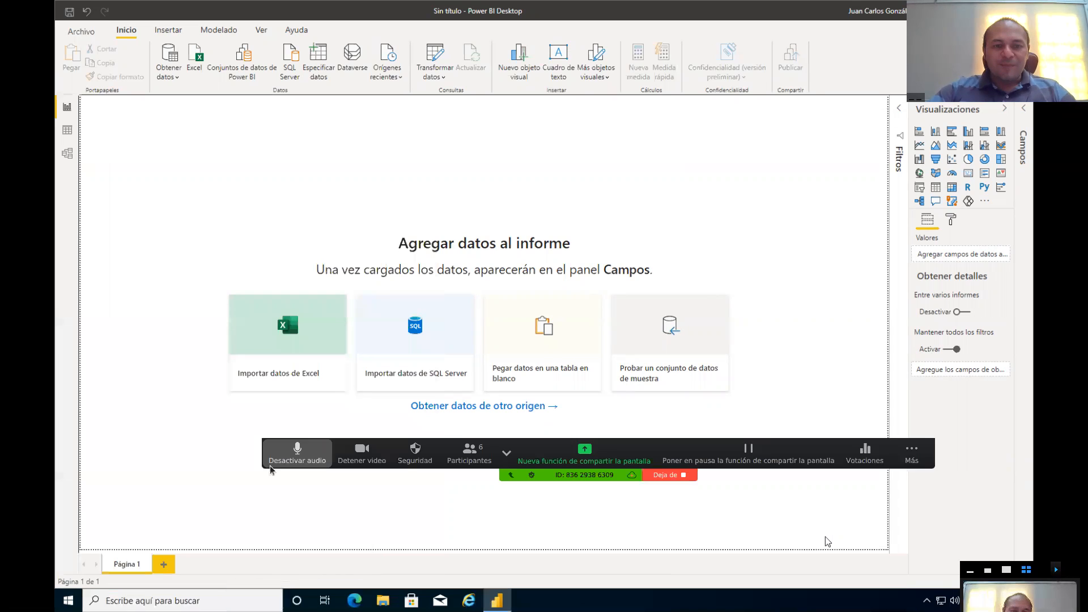
left_click(270, 465)
left_click(309, 453)
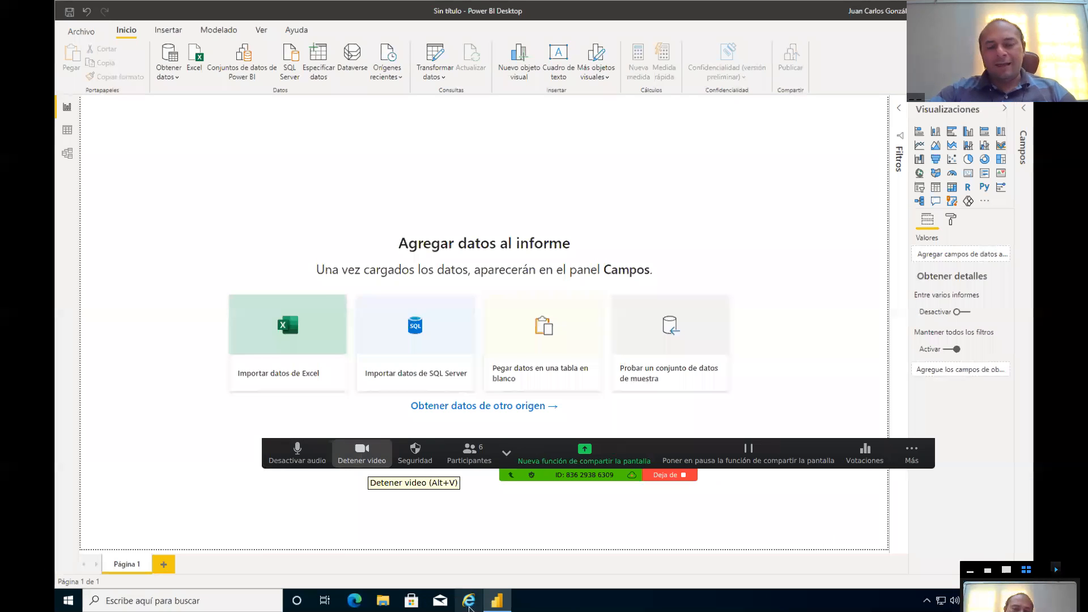
Step: Switch to Internet Explorer, load the practice page estrategicasoftware.com/cursos/powerbi.html, and move the meeting toolbar back over the Windows taskbar
left_click(326, 390)
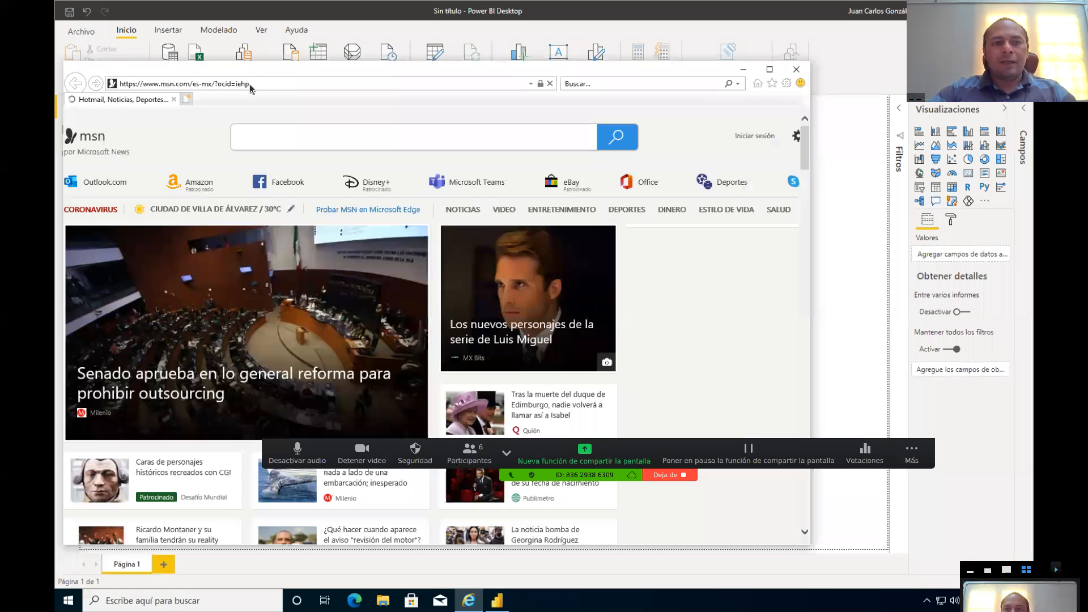
right_click(249, 84)
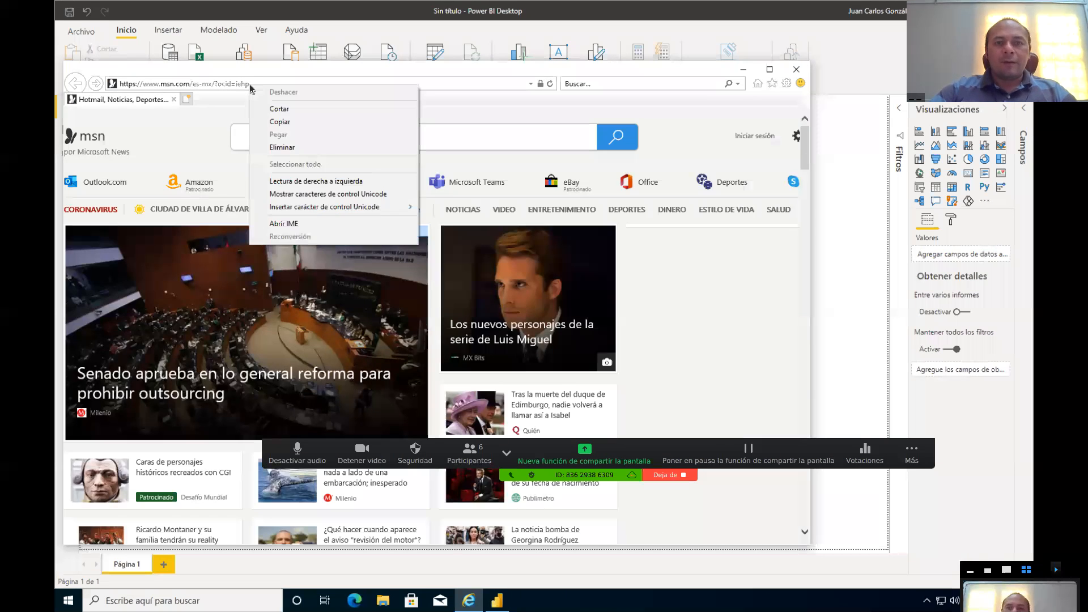
left_click(480, 84)
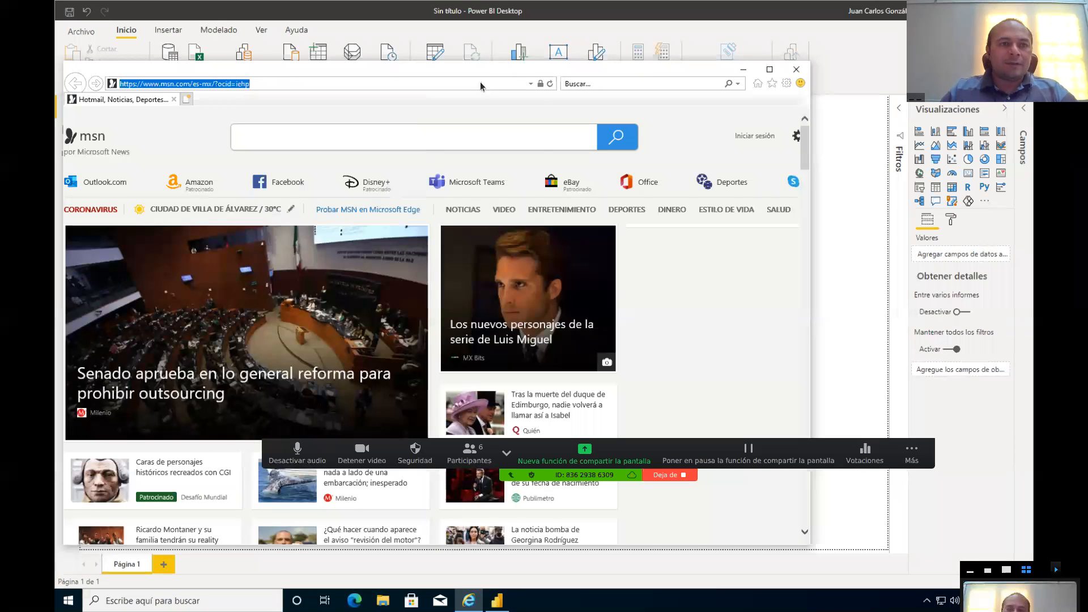
type("estrategicasoftware.com/")
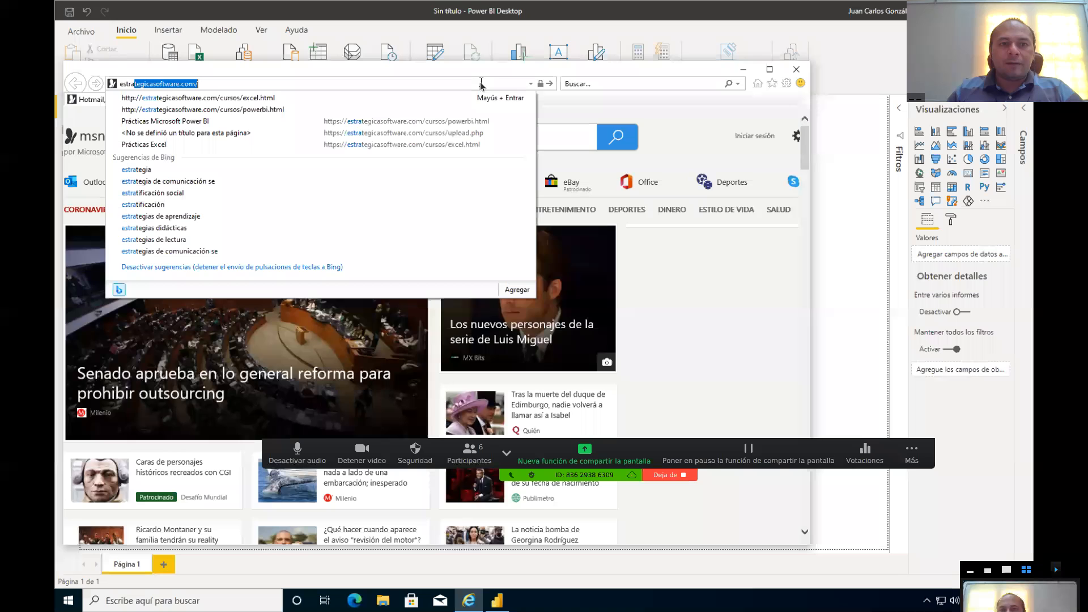
key("Down")
key("Down")
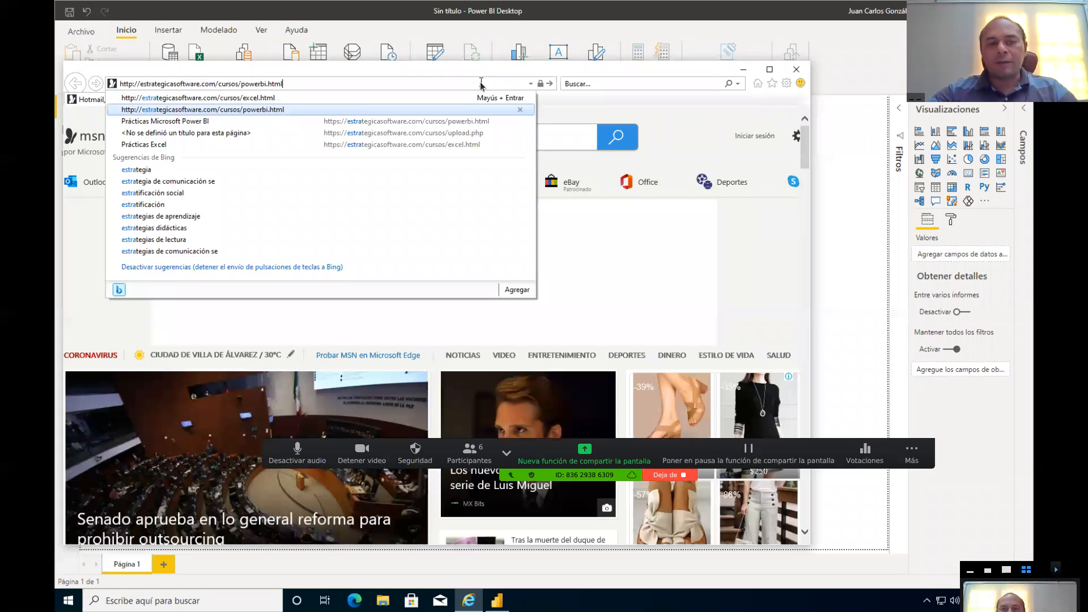
key("Return")
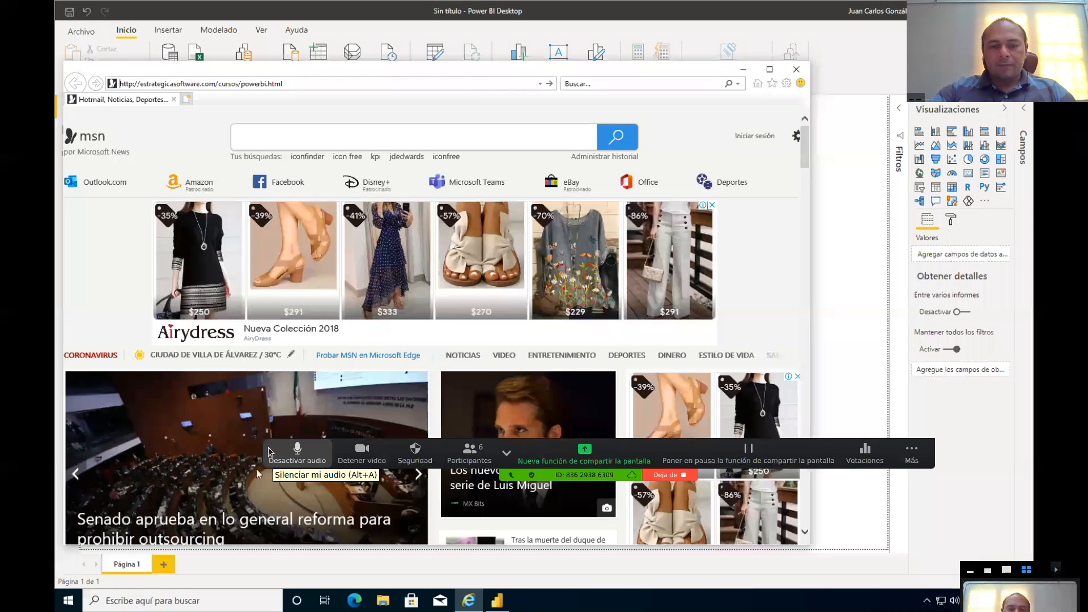
left_click(267, 447)
key("Return")
key("alt+a")
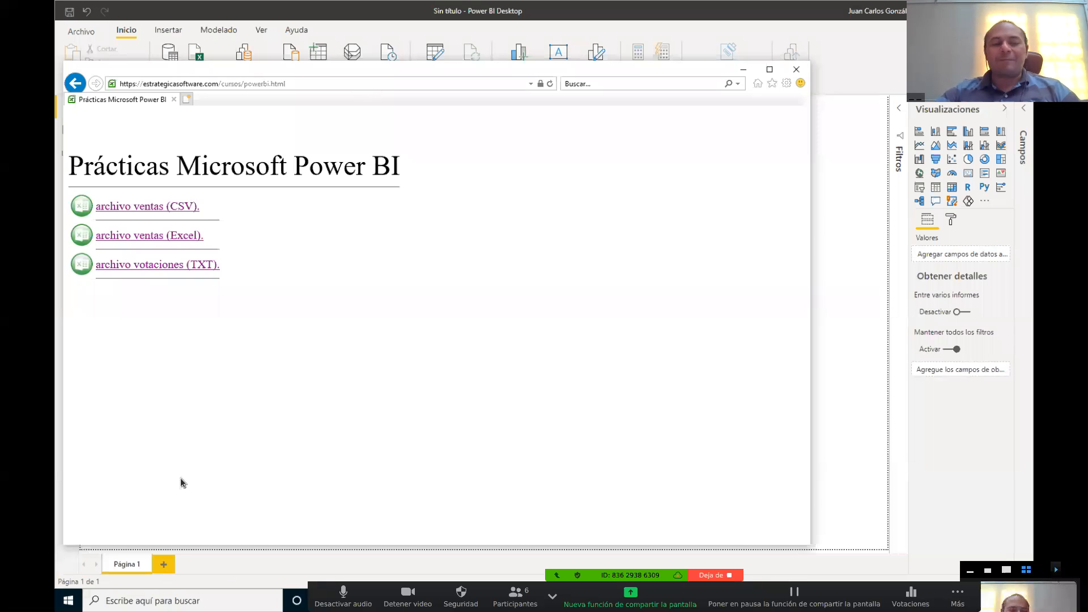
Step: Try to save the archivo ventas (Excel) file under a chosen name and folder, cancel the save, and close the browser
left_click(160, 237)
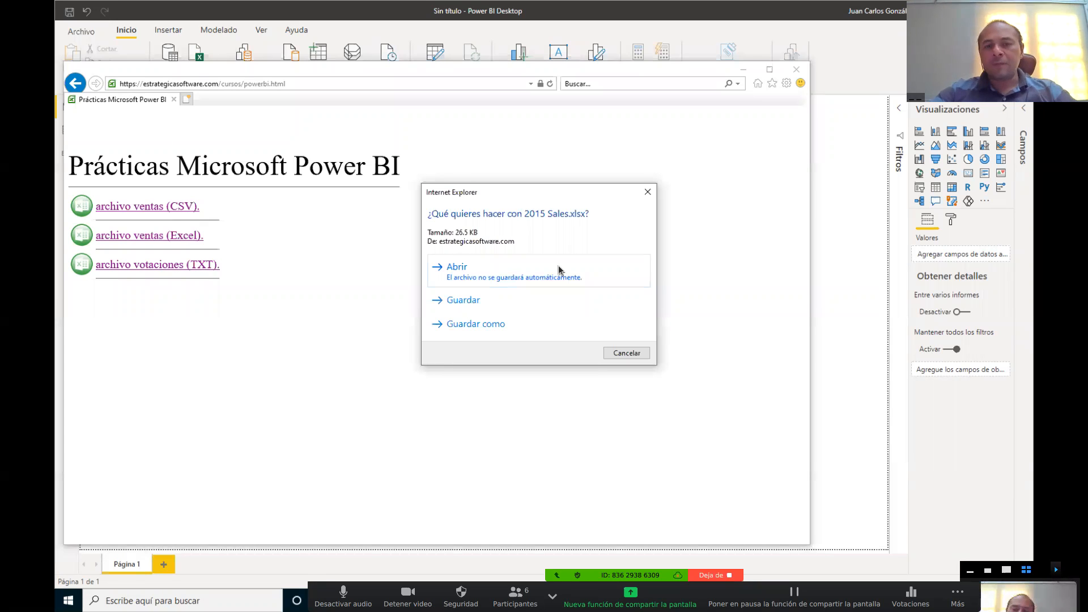
left_click(466, 322)
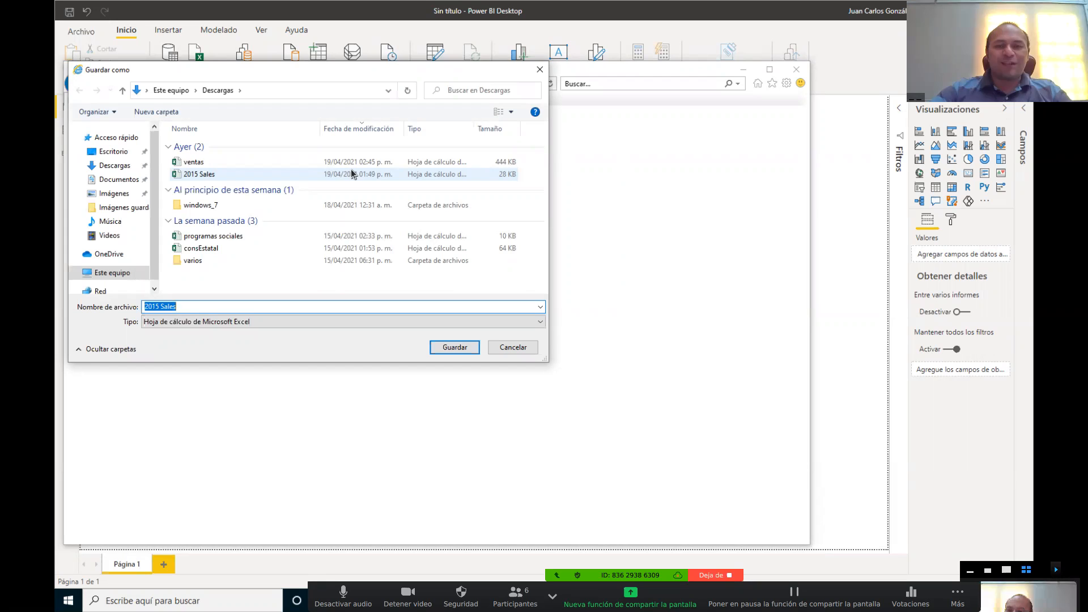
left_click(540, 71)
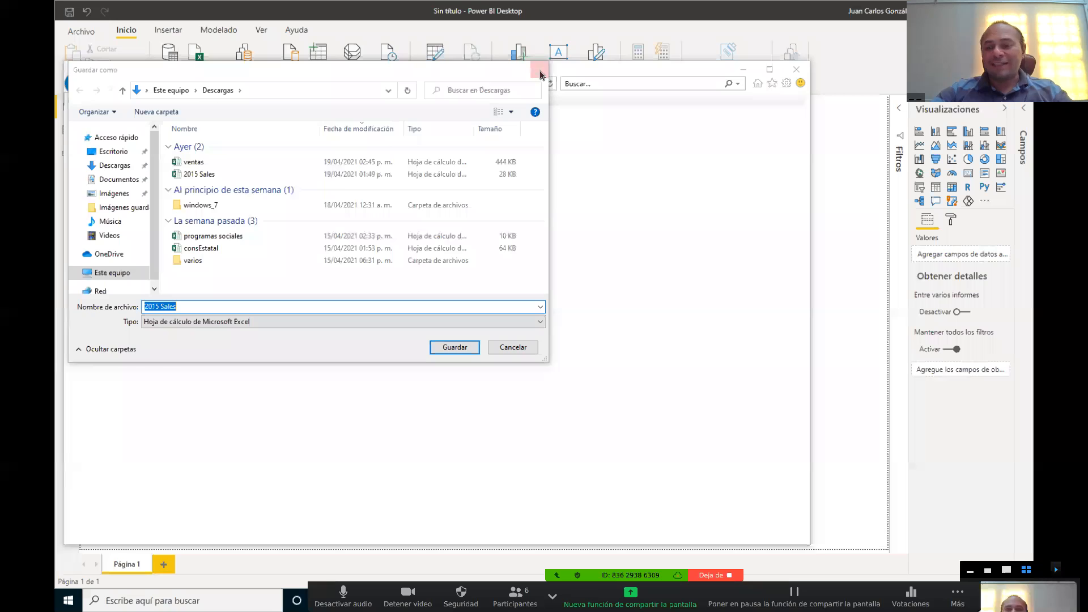
left_click(795, 72)
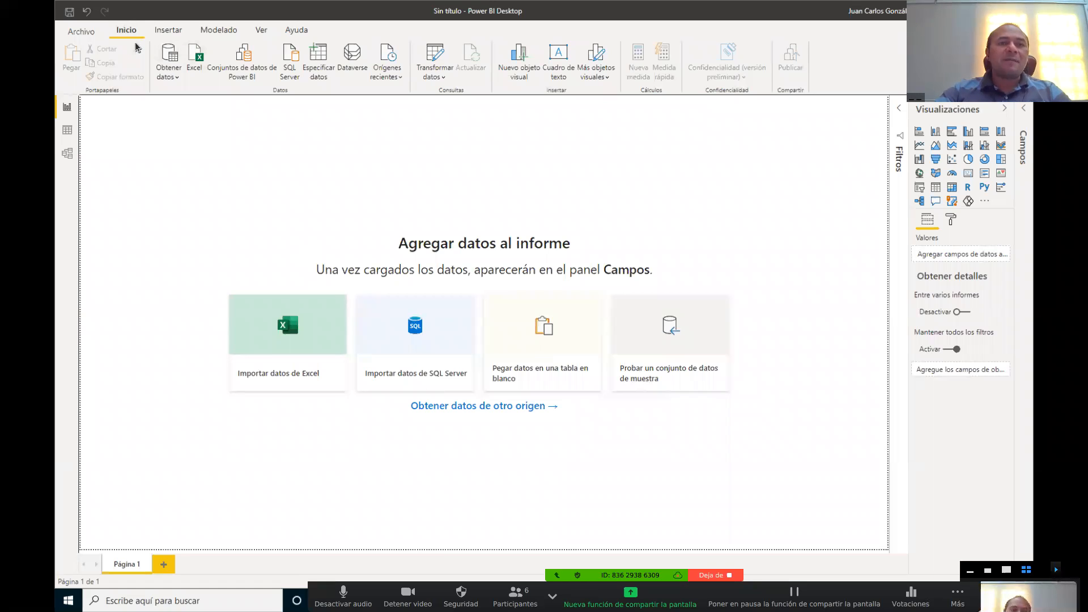
Step: Review the common data sources and connect to the 2015 Sales Excel workbook in the Descargas folder
left_click(177, 80)
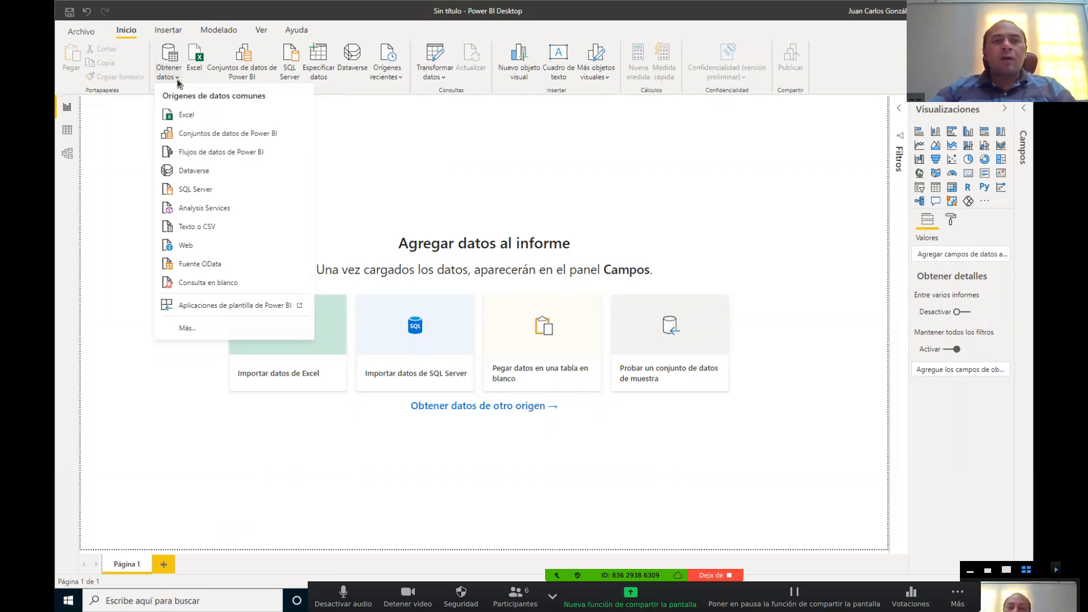
left_click(349, 111)
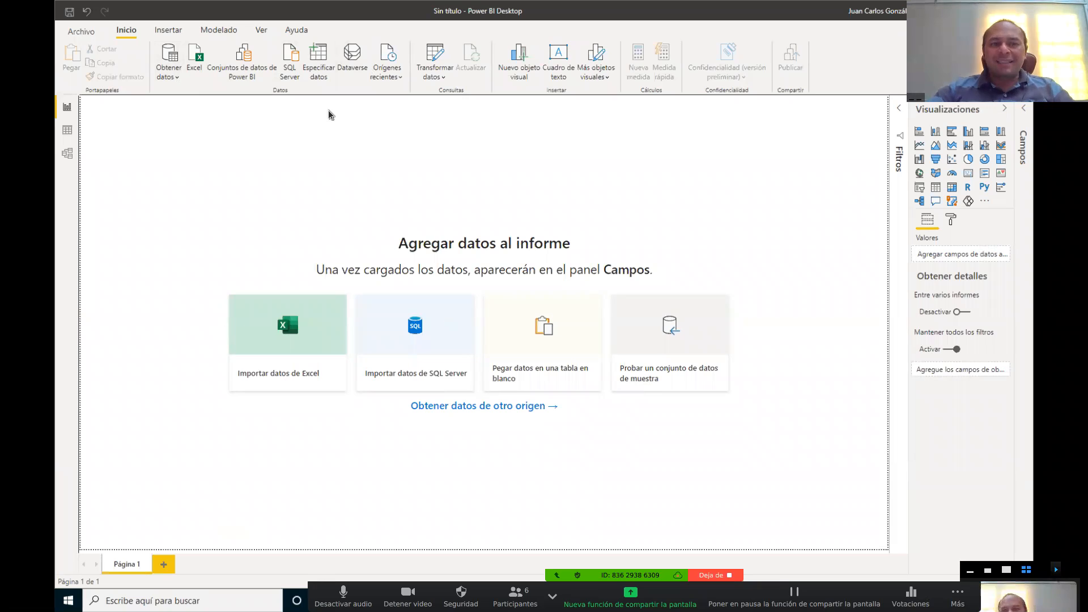
left_click(293, 322)
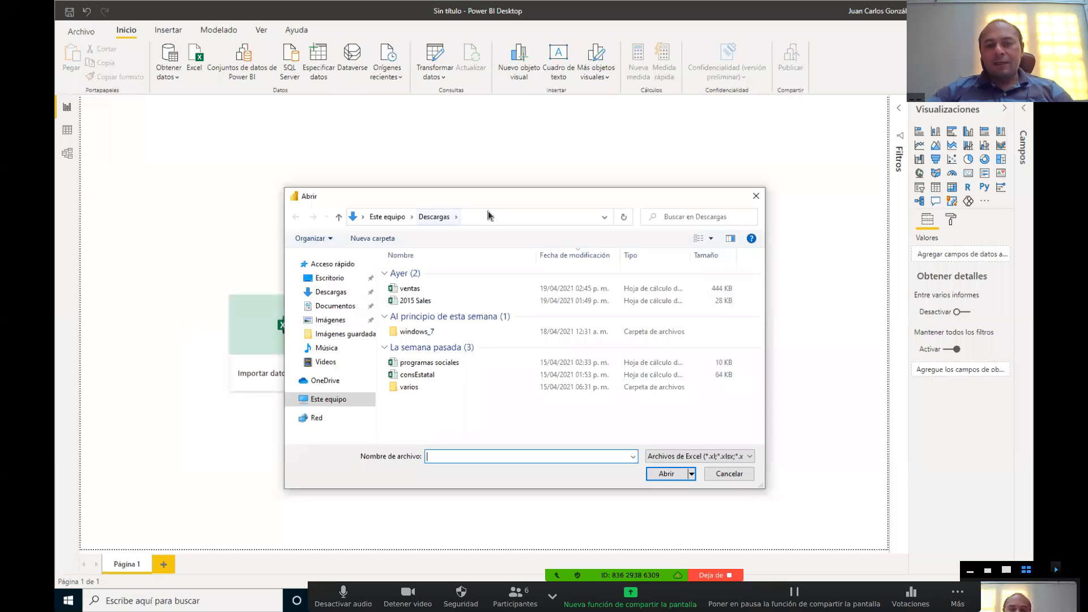
left_click(435, 303)
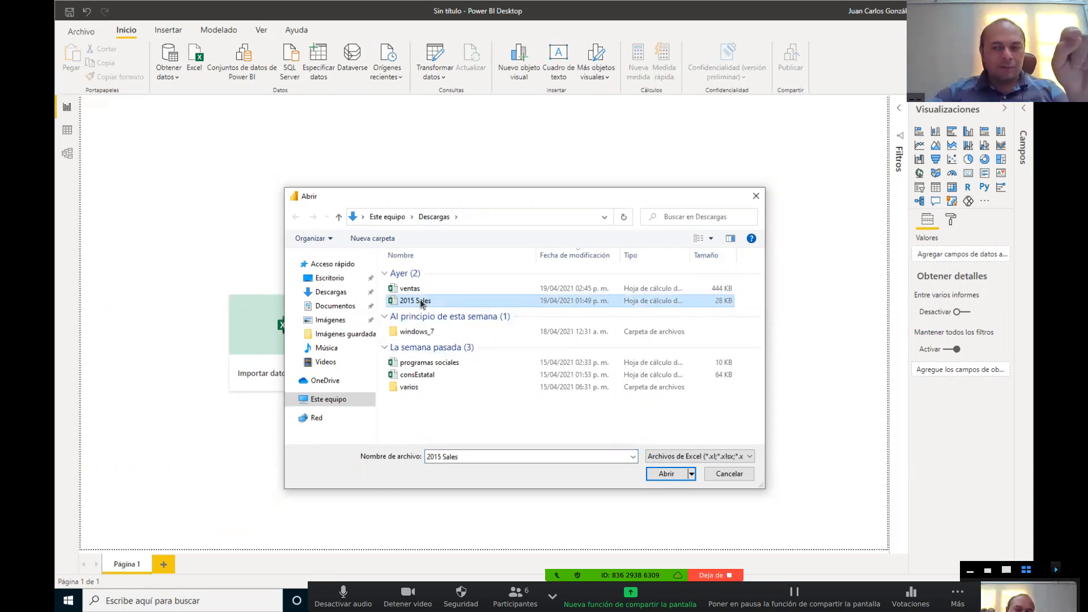
left_click(667, 476)
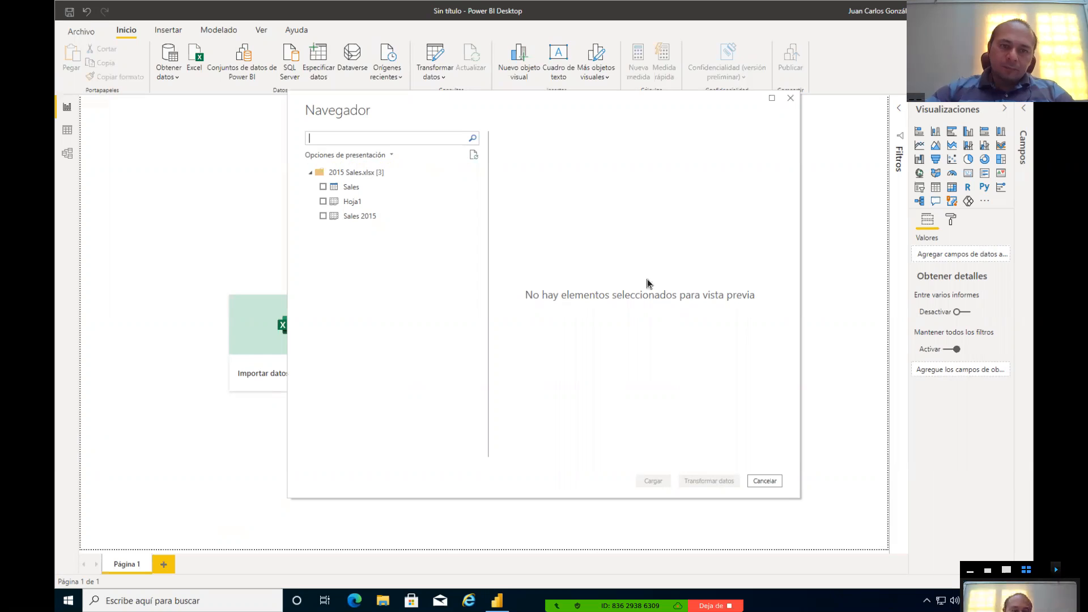
Step: Load only the Sales 2015 sheet of the workbook and admit the person in the waiting room to the meeting
left_click(322, 187)
left_click(322, 216)
left_click(321, 192)
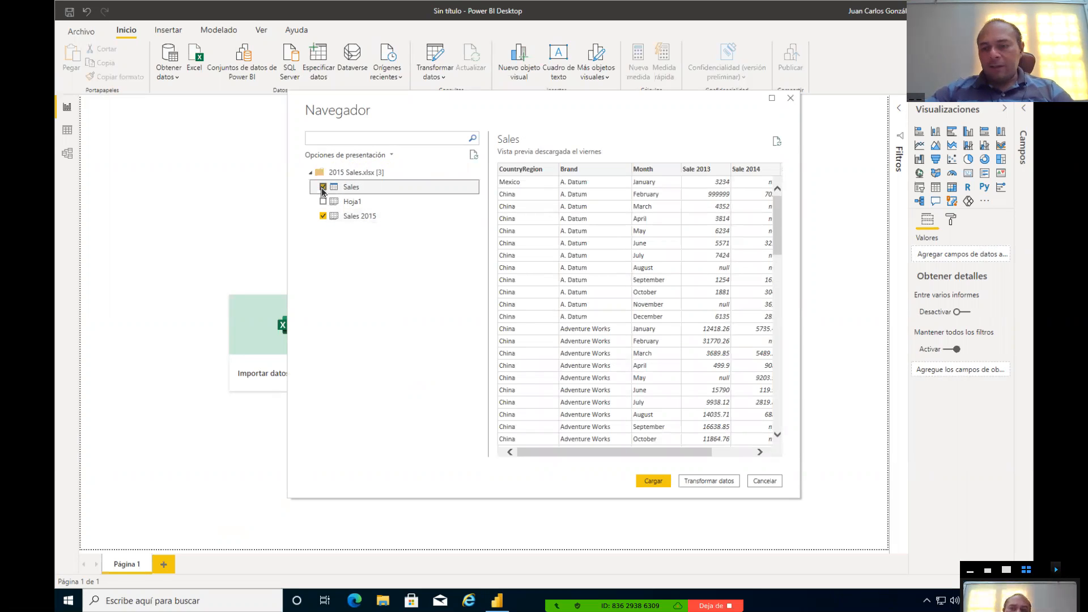
left_click(322, 187)
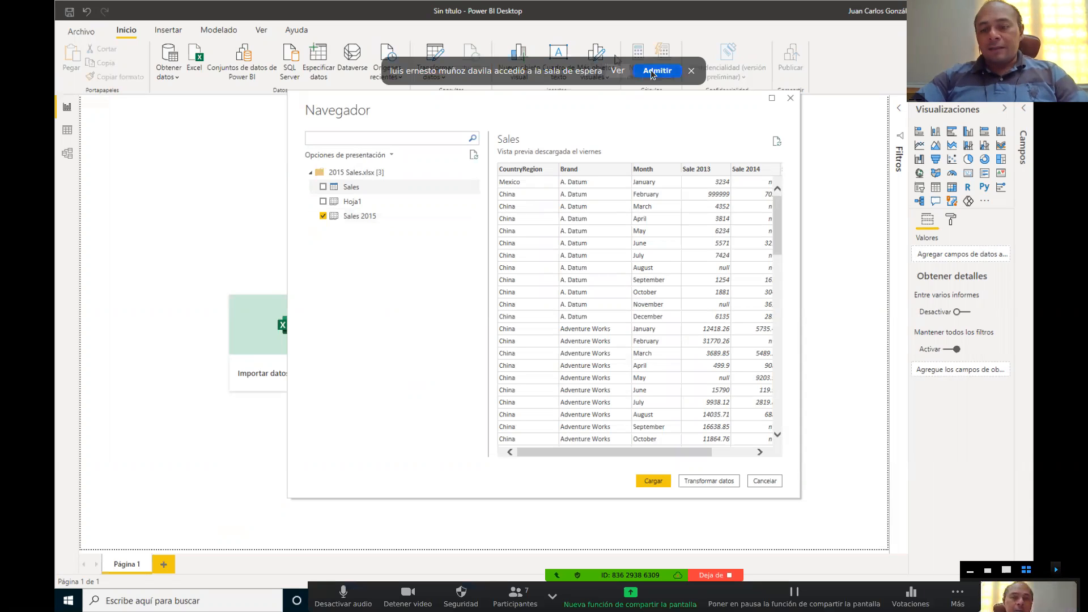
left_click(656, 71)
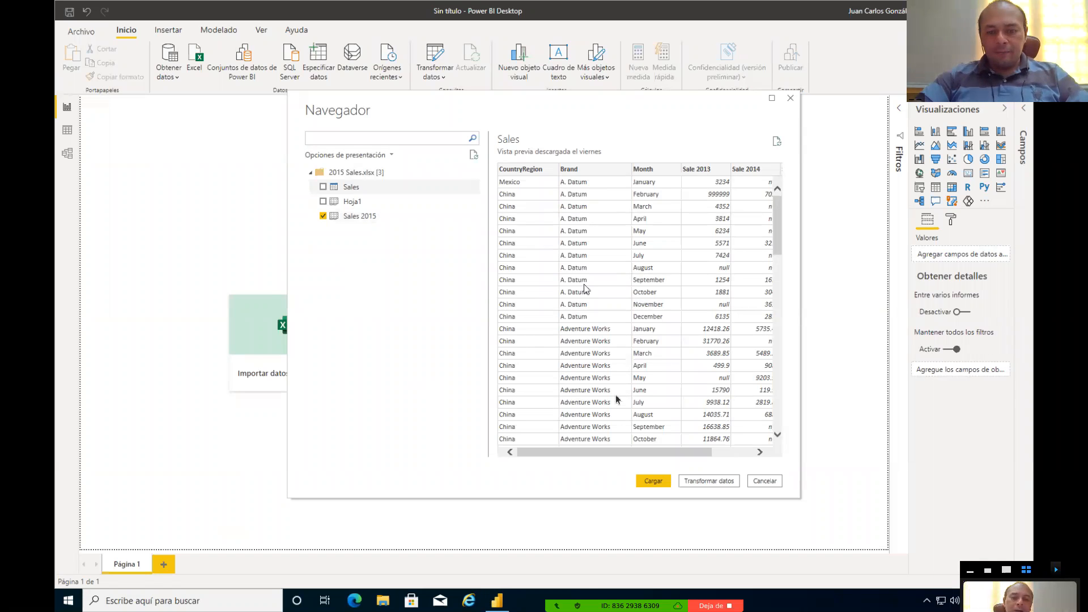
mouse_move(585, 599)
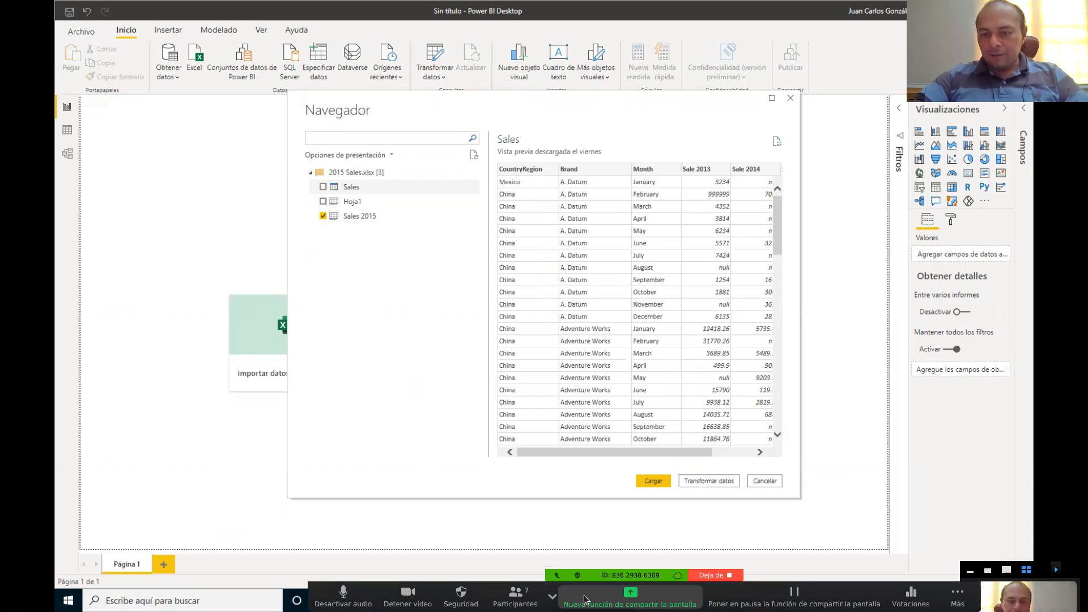
left_click(961, 598)
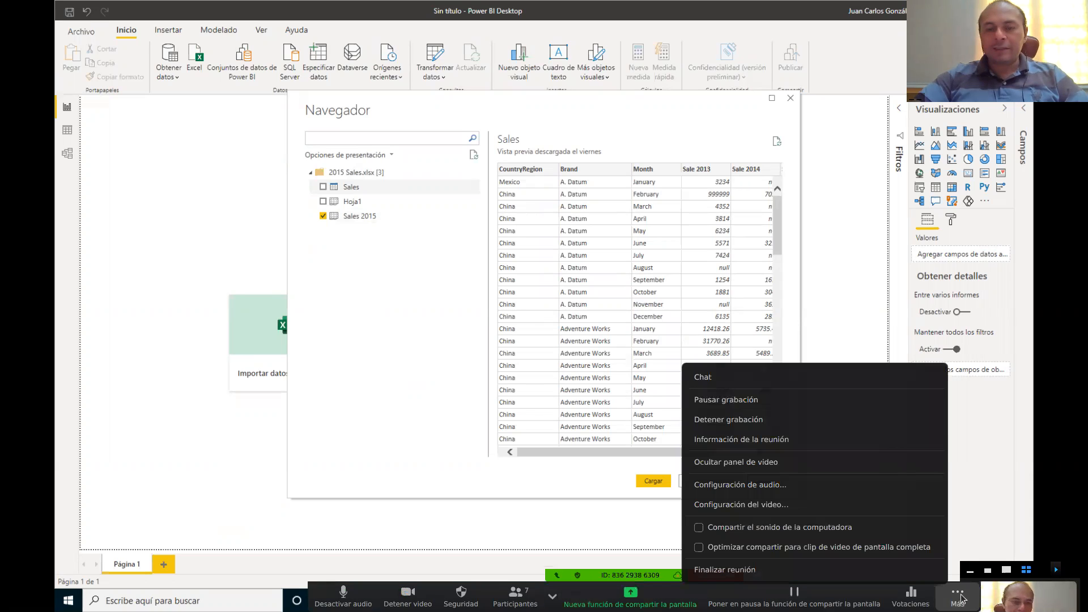
left_click(961, 597)
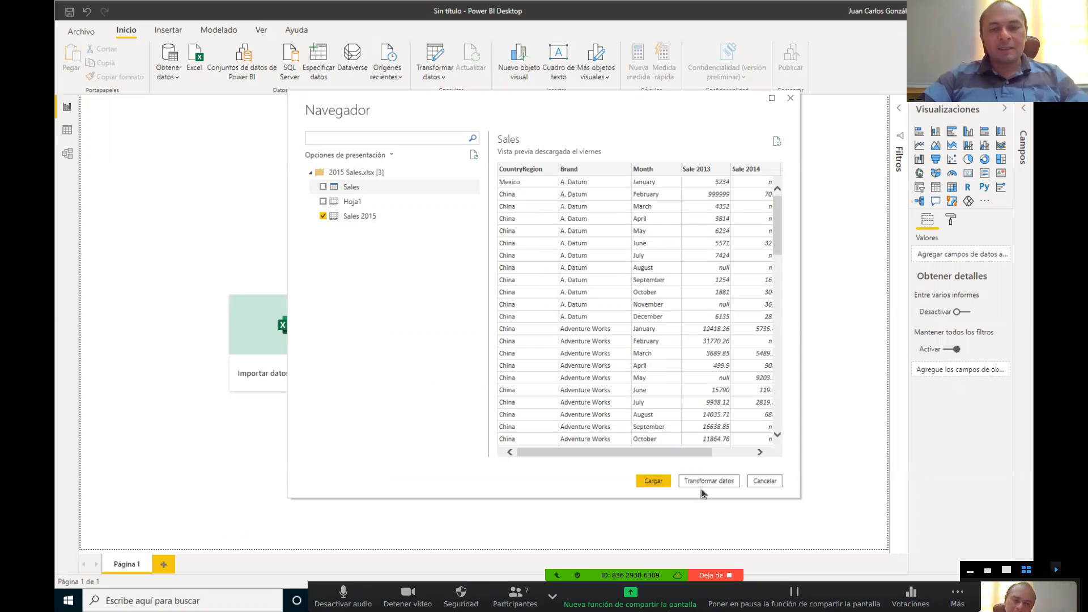
left_click(658, 481)
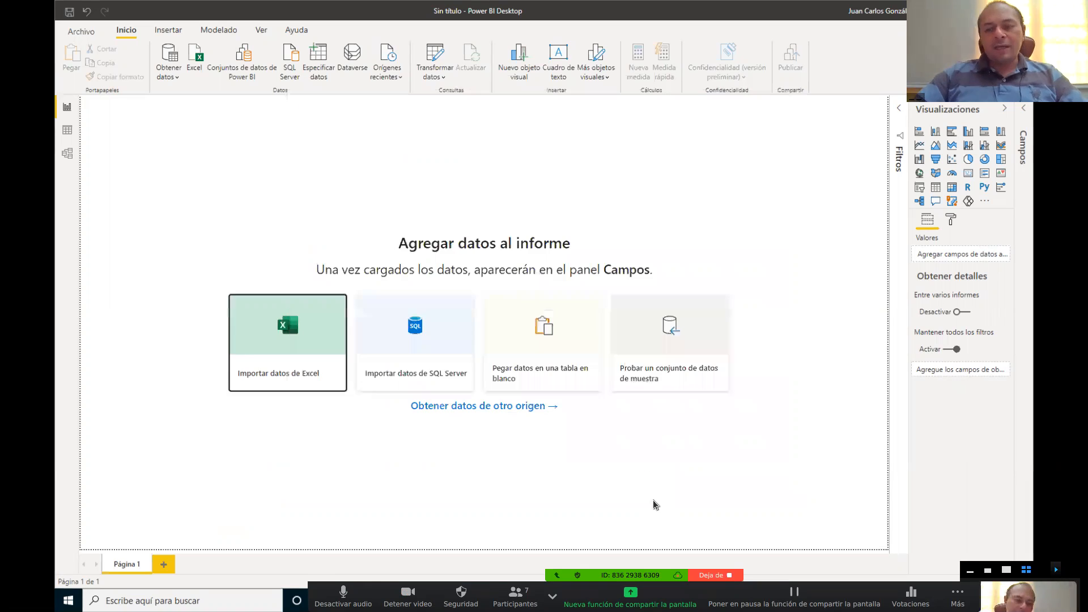
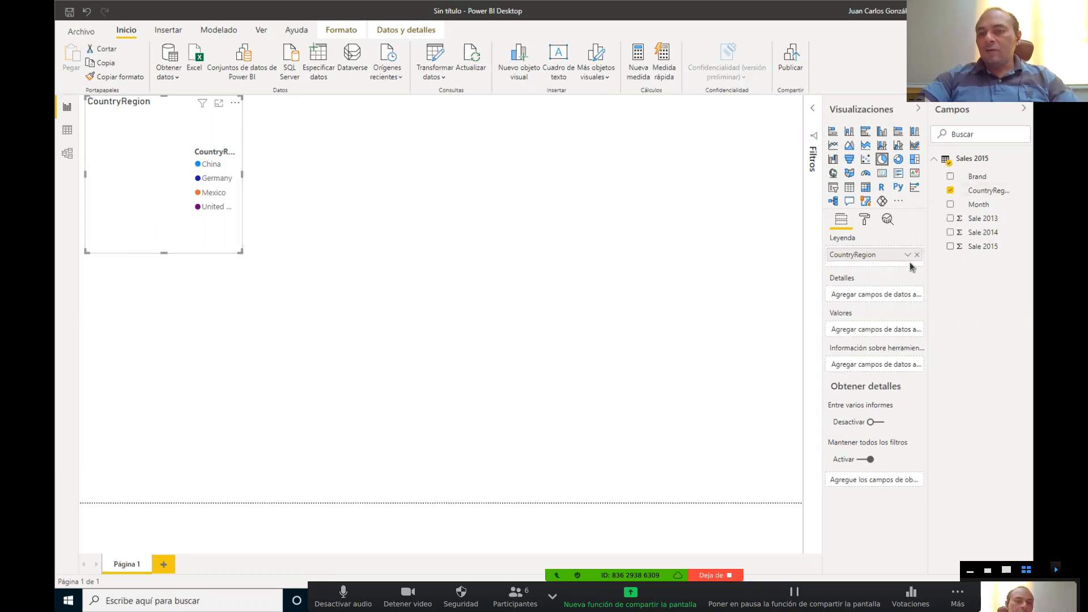
Step: Add the Sale 2013, Sale 2014 and Sale 2015 fields as values of the CountryRegion pie chart
left_click(950, 219)
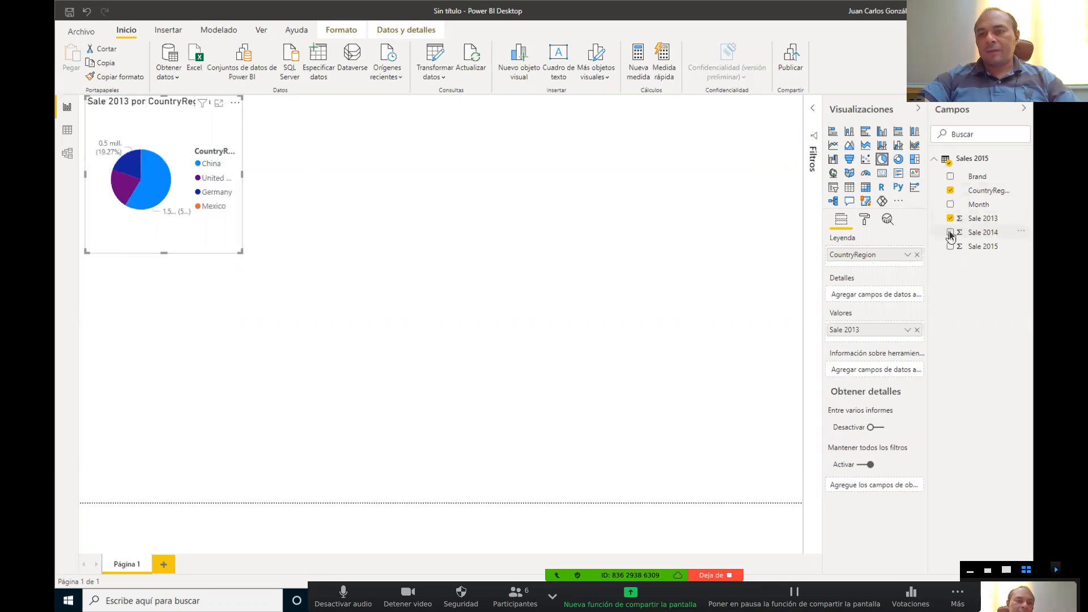
left_click(950, 233)
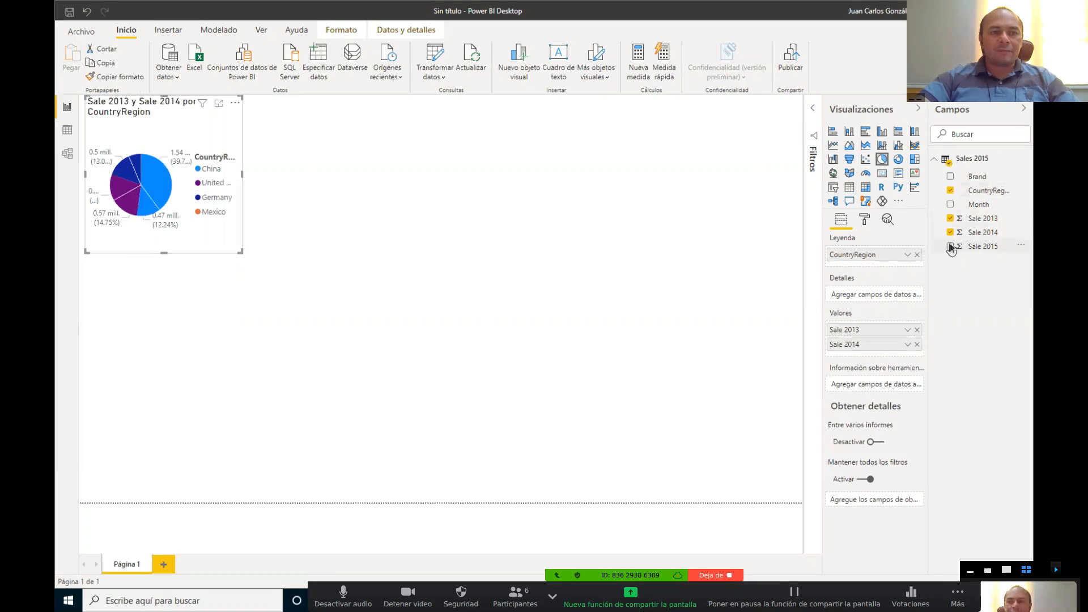
left_click(951, 247)
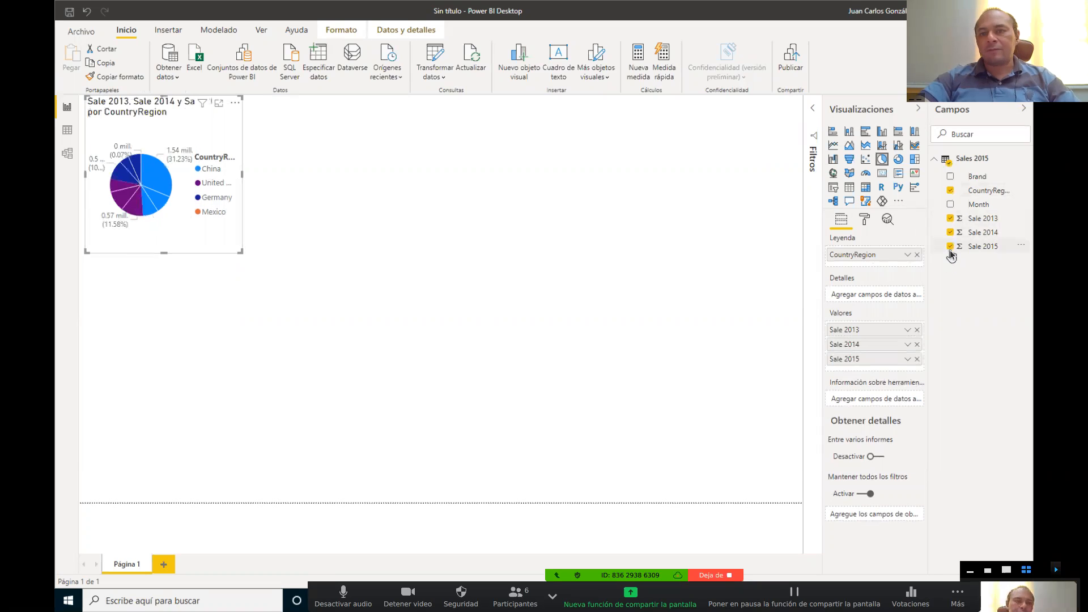
left_click(949, 250)
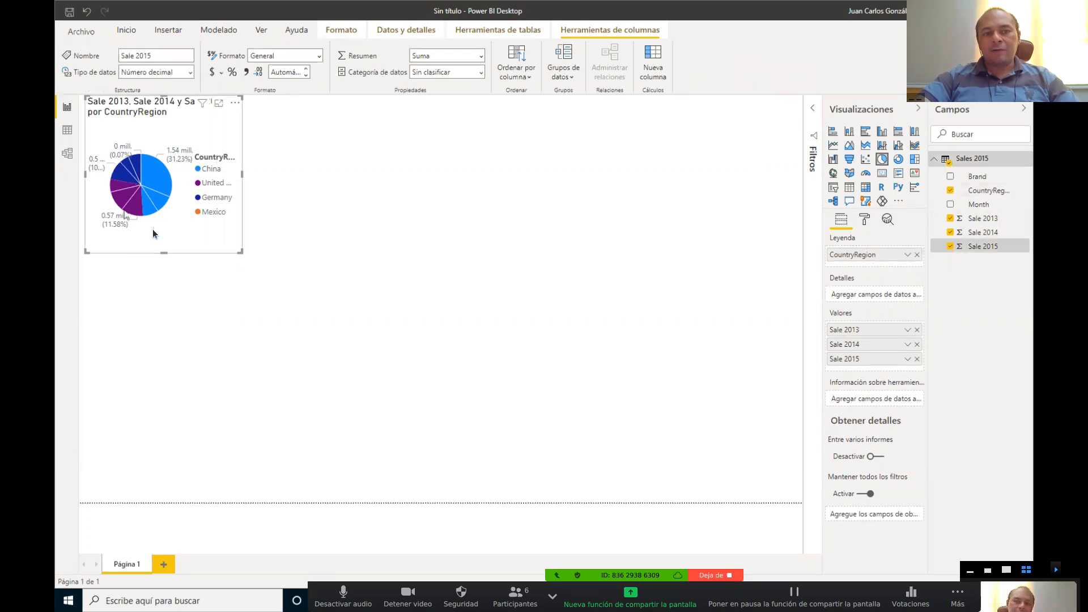
Step: Enlarge the pie chart, mainly in width, and move it lower along the left edge of the report page
left_click_drag(240, 253, 334, 263)
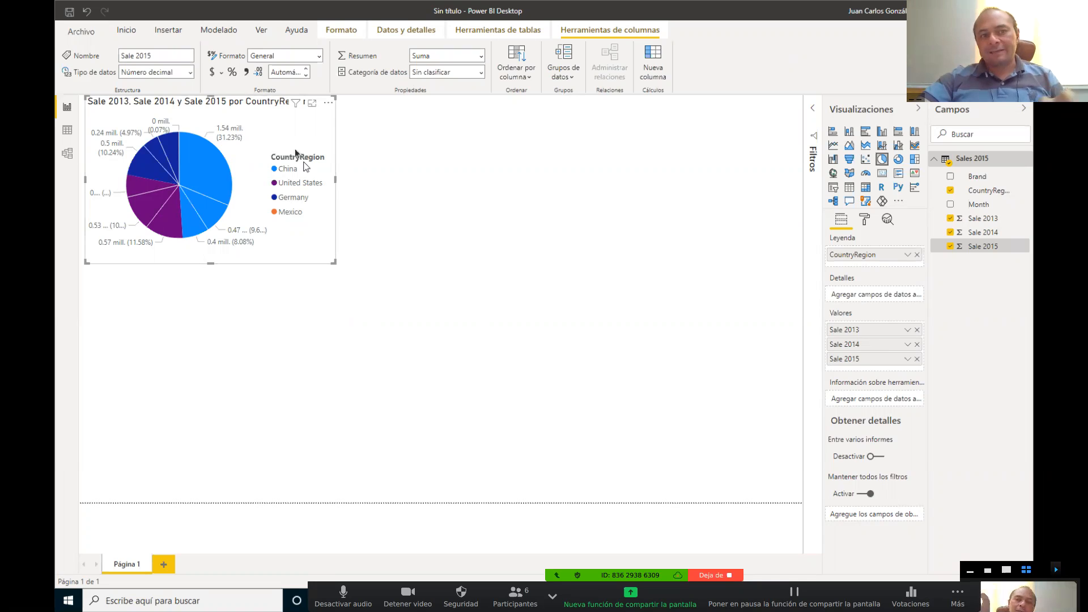
left_click_drag(293, 153, 304, 201)
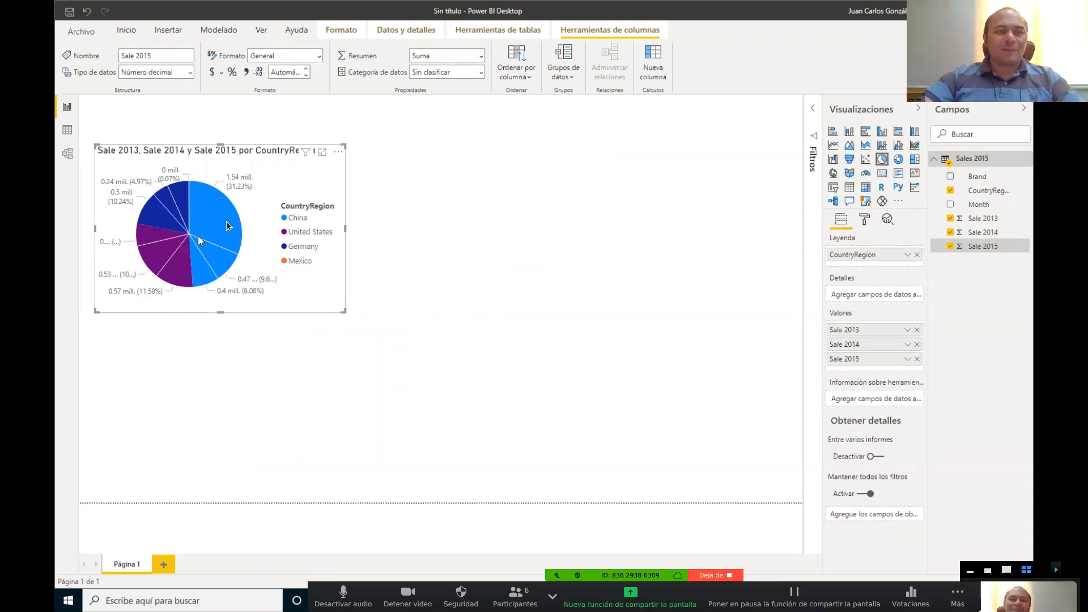
left_click_drag(227, 226, 218, 222)
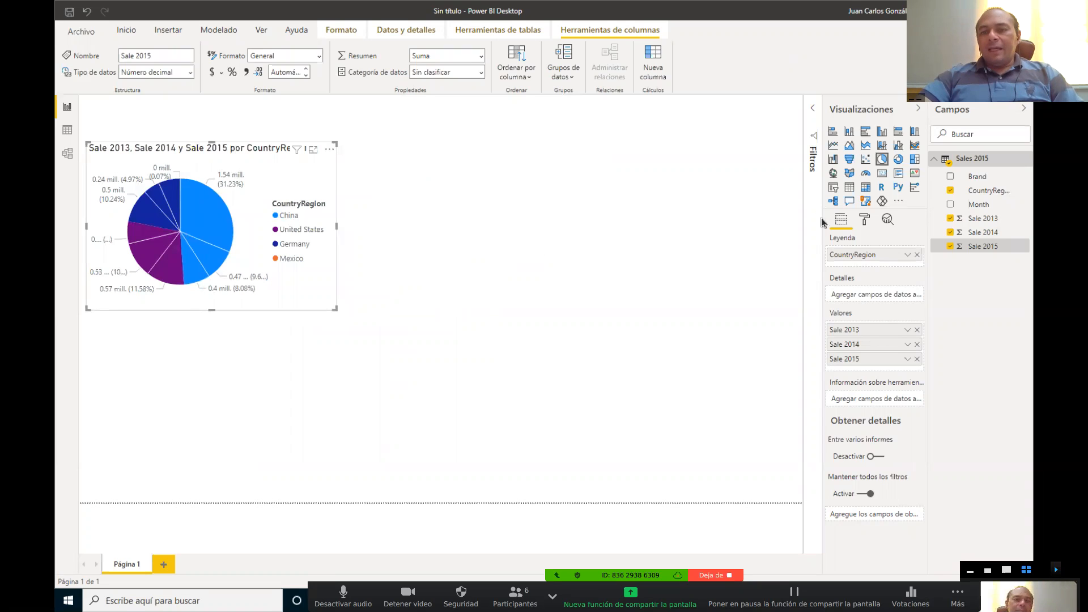
Step: Widen the visualizations pane and replace the pie chart's title text with "Ventas por año por País"
left_click_drag(824, 219, 734, 224)
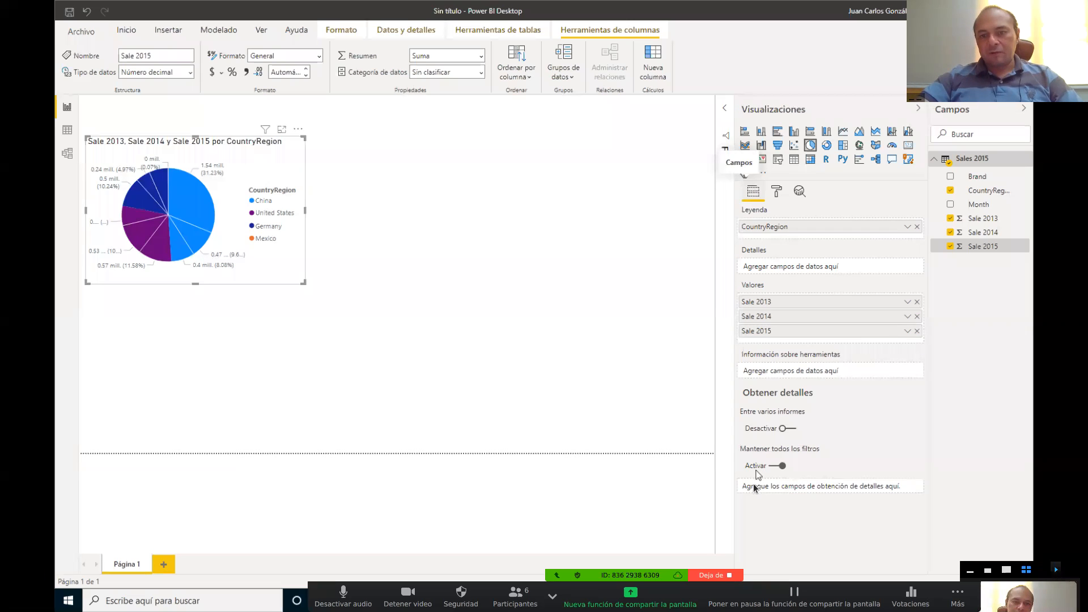
left_click(777, 193)
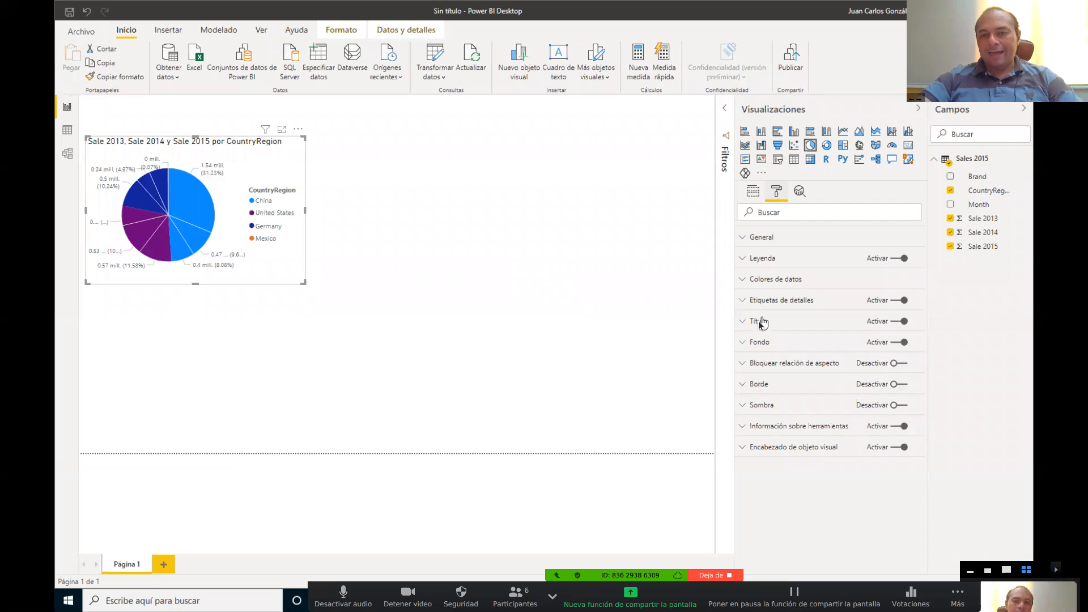
left_click(742, 321)
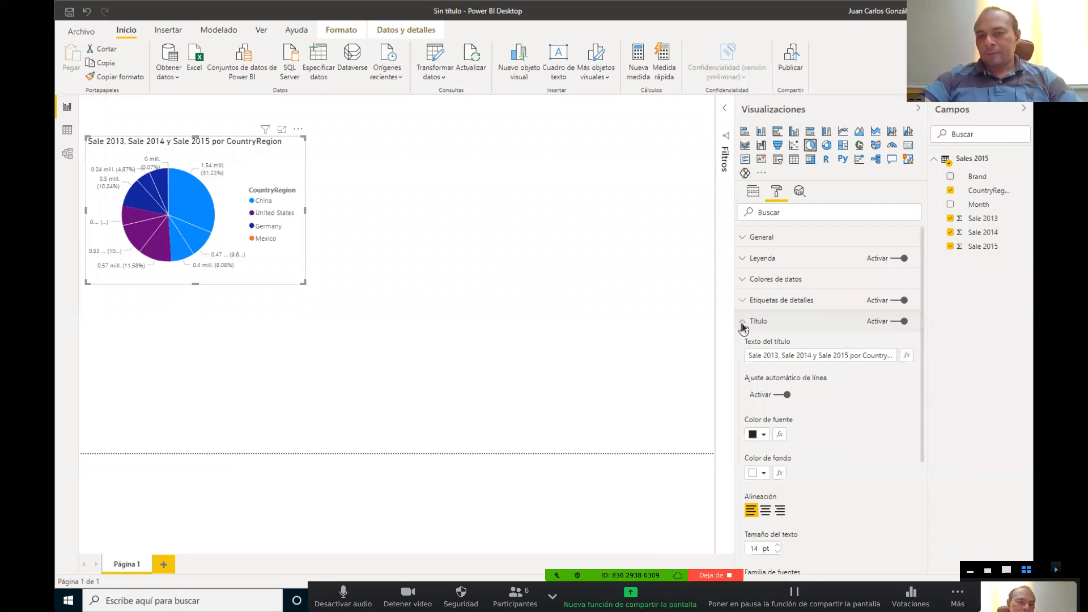
left_click(802, 360)
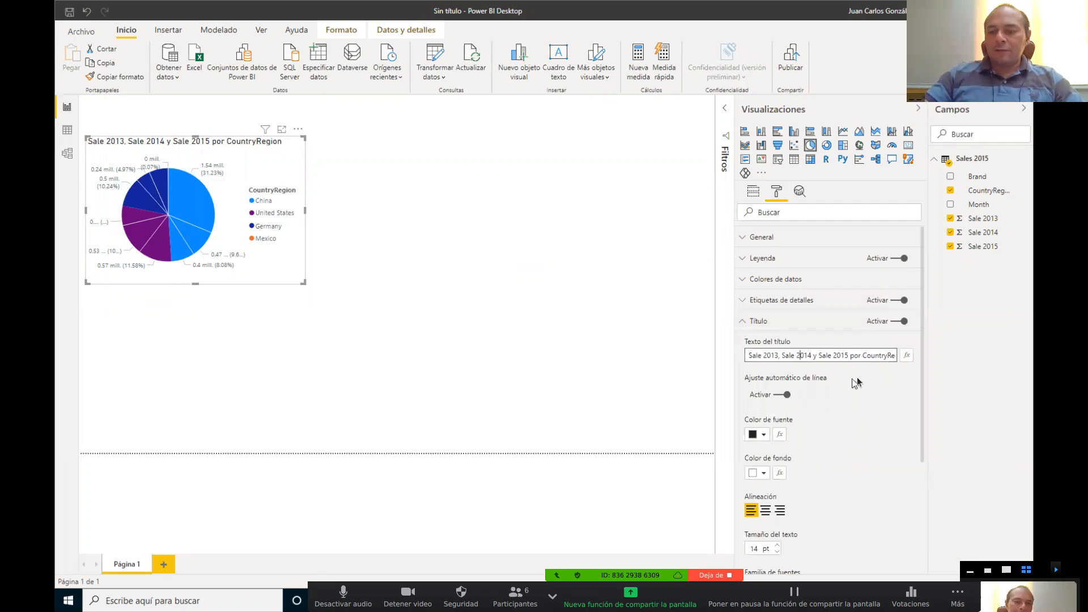
left_click(903, 373)
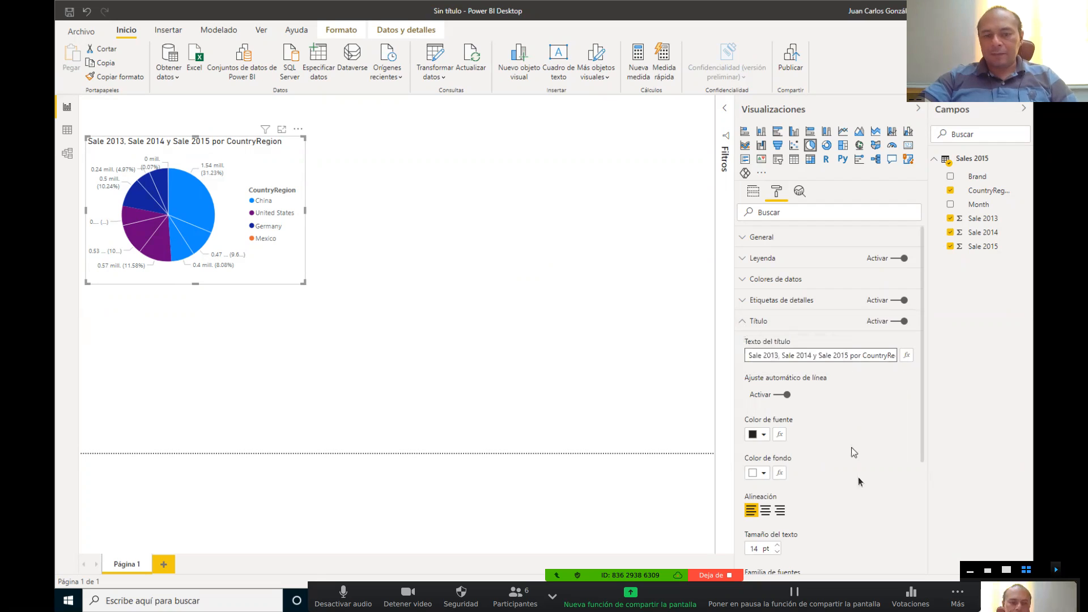
triple_click(768, 356)
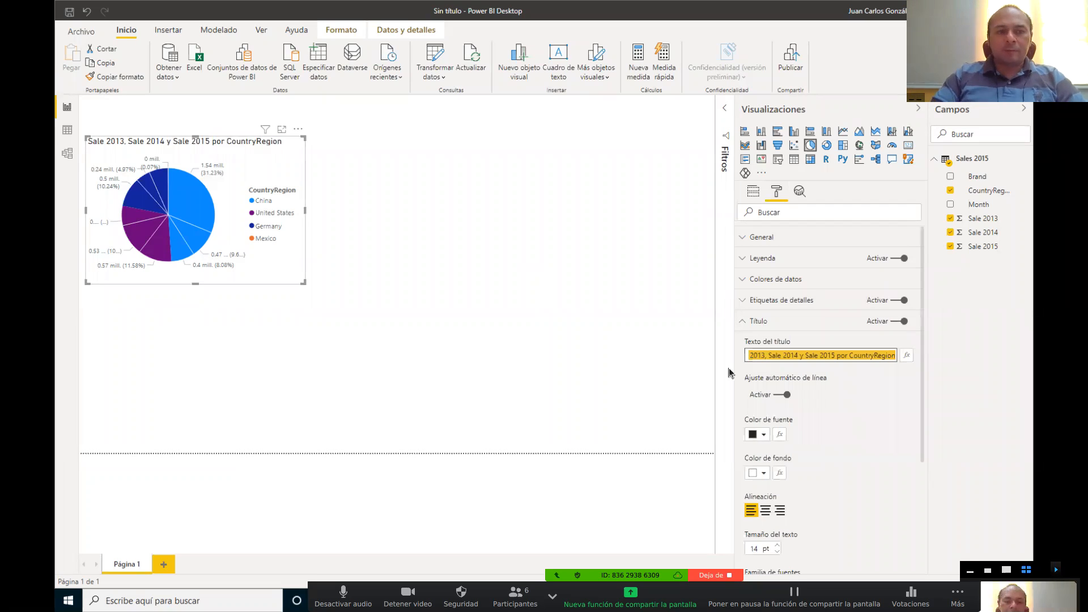
type("Ventas")
type(" por año por")
type(" regió")
type("n")
key("BackSpace")
key("BackSpace")
key("BackSpace")
key("BackSpace")
key("BackSpace")
key("BackSpace")
type("País")
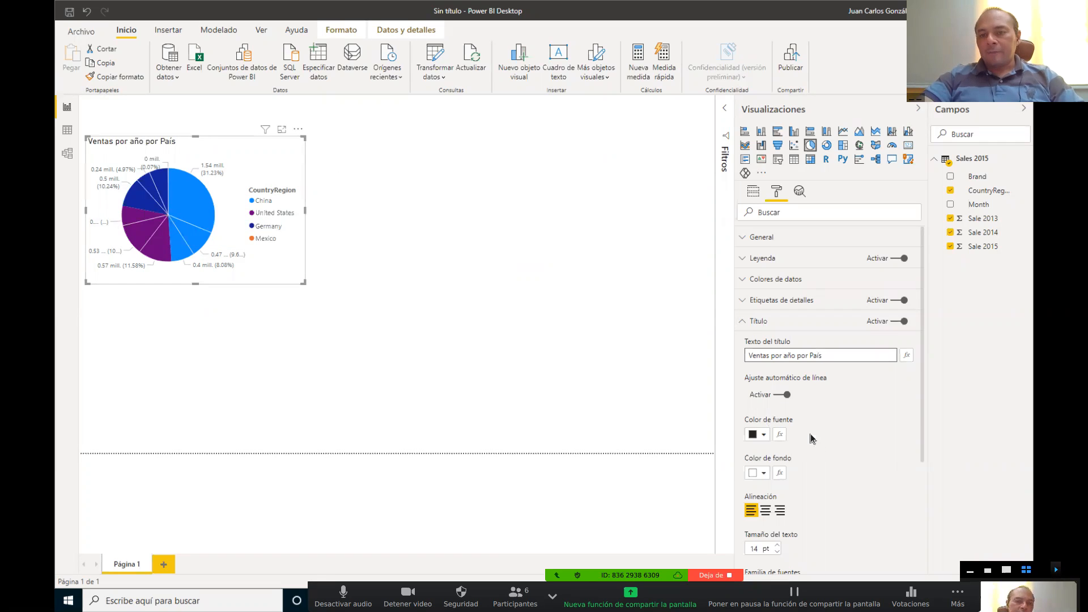
left_click(742, 321)
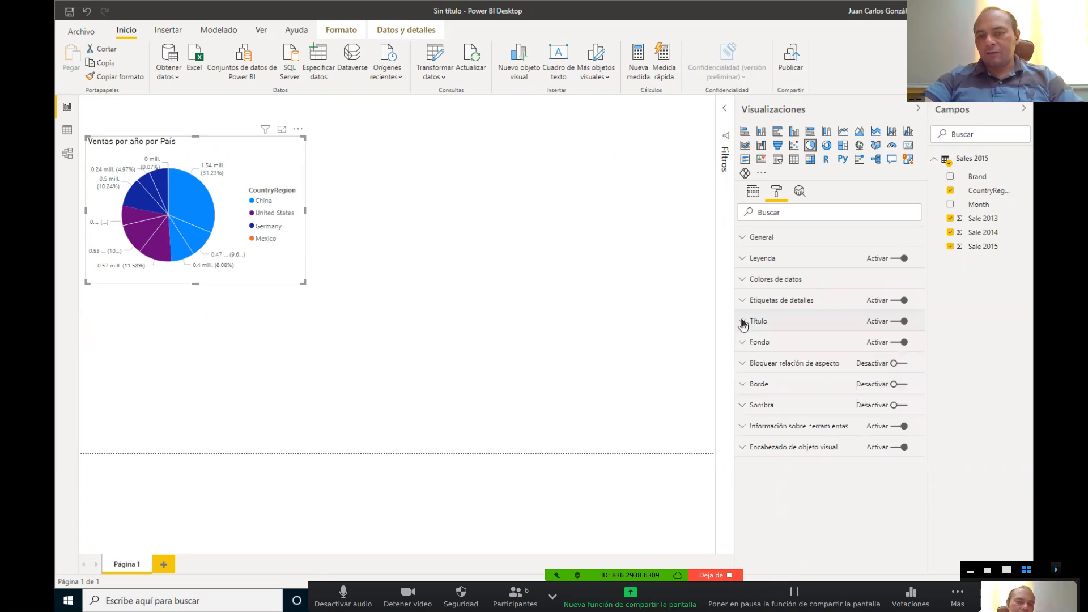
Step: Turn on the pie chart's border with a 20 px corner radius and a dark blue colour
left_click(742, 382)
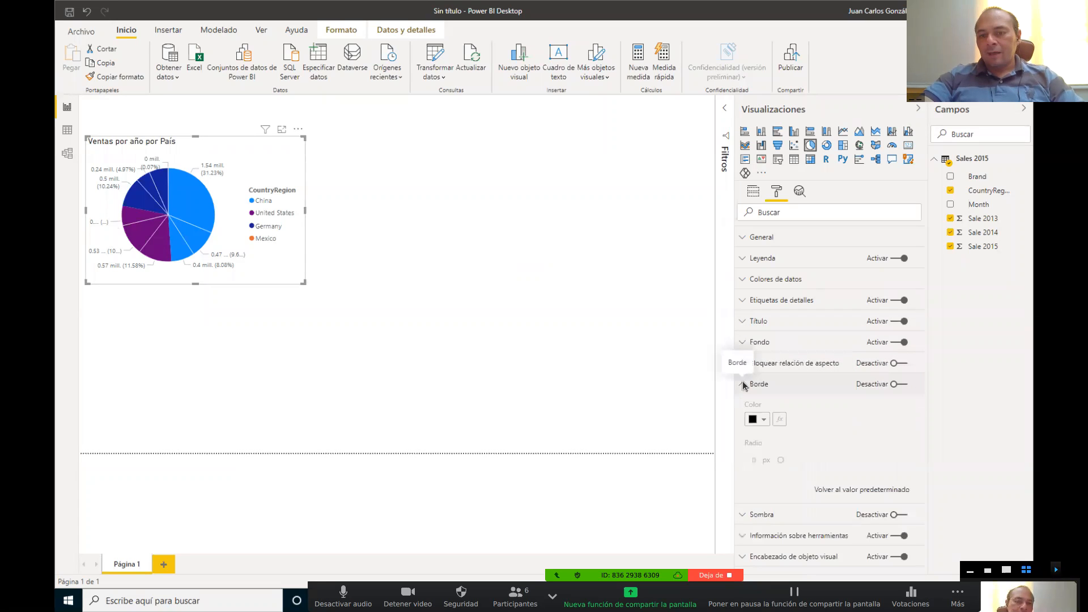
left_click(901, 384)
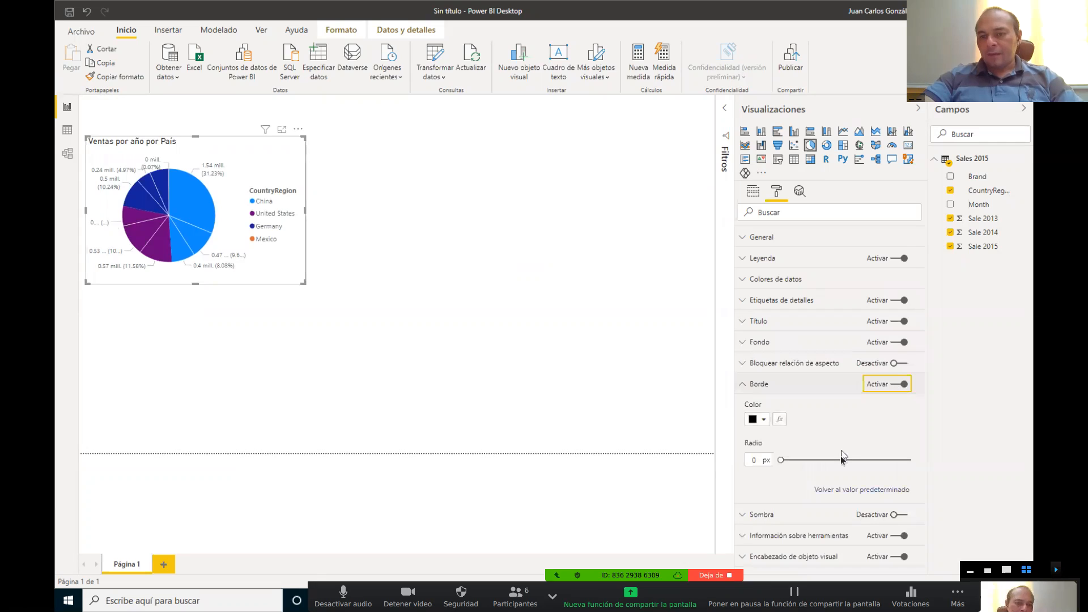
mouse_move(851, 459)
left_mouse_down()
mouse_move(835, 460)
mouse_move(867, 459)
left_mouse_up()
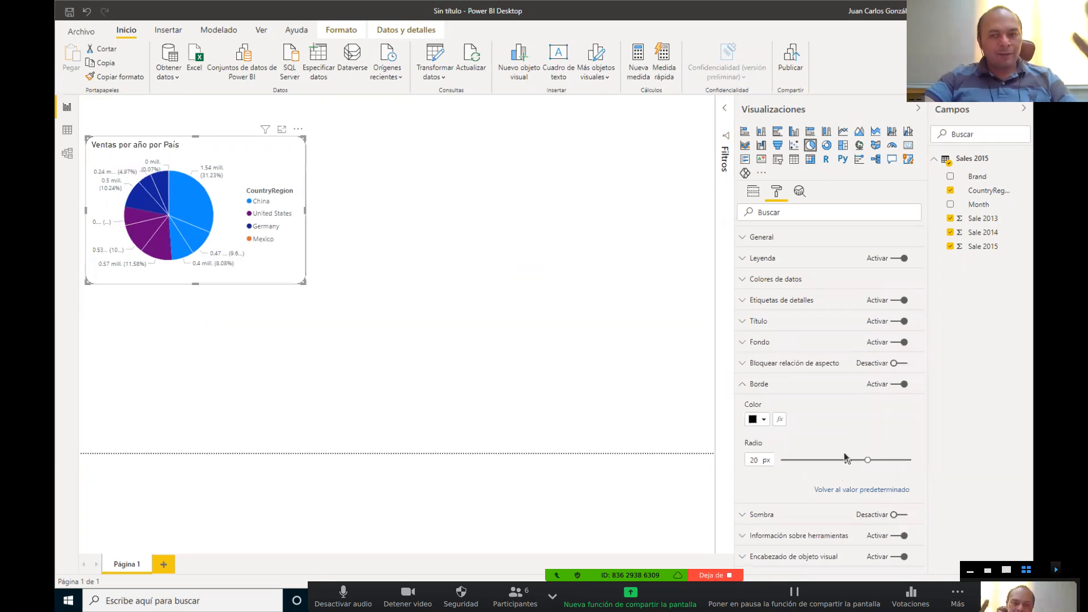
left_click(764, 419)
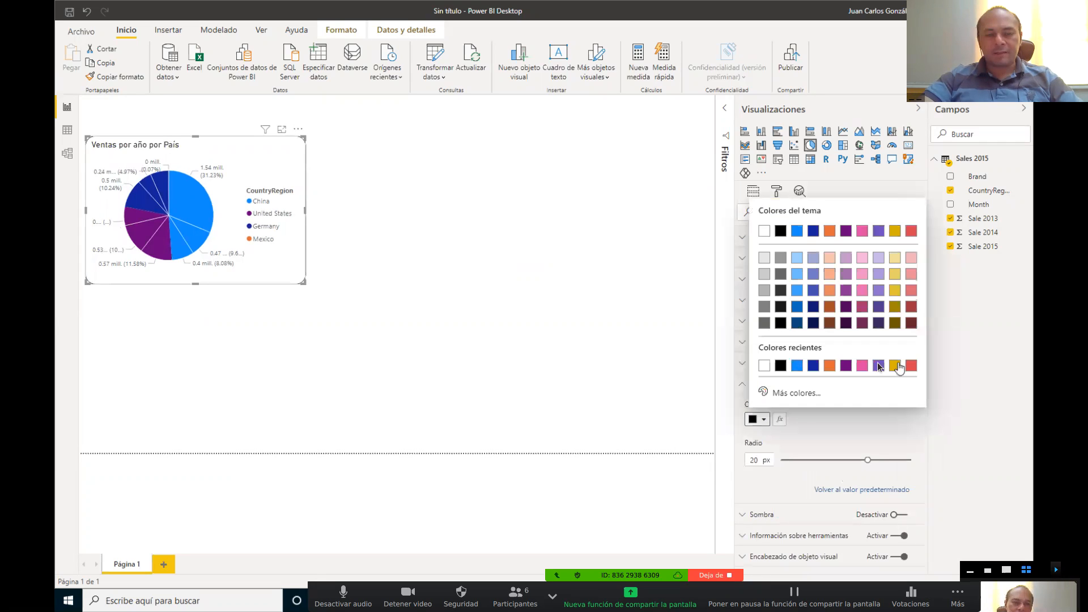
left_click(814, 366)
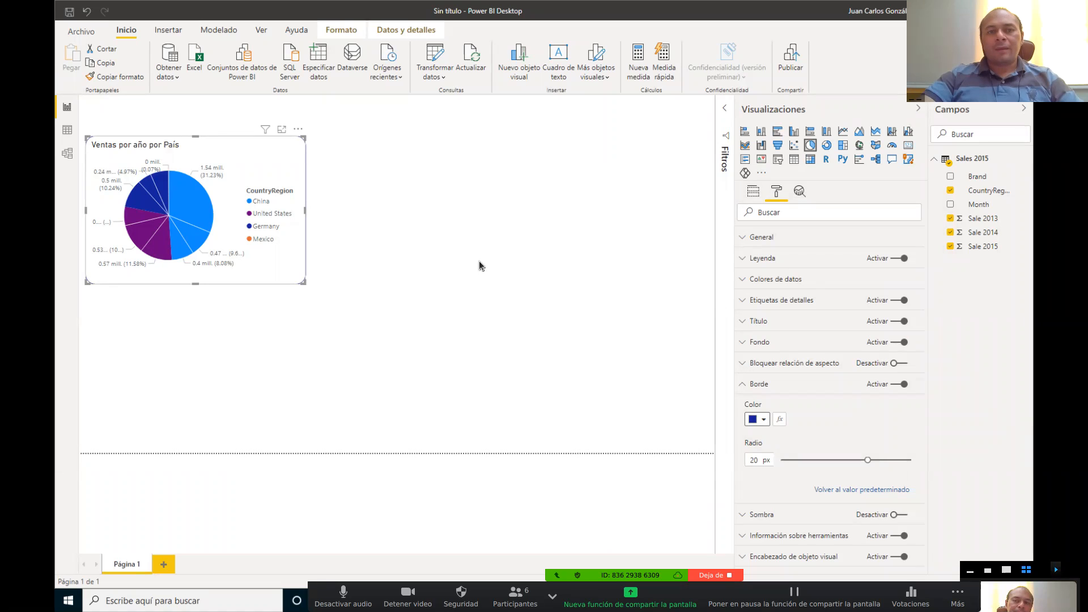
left_click(479, 260)
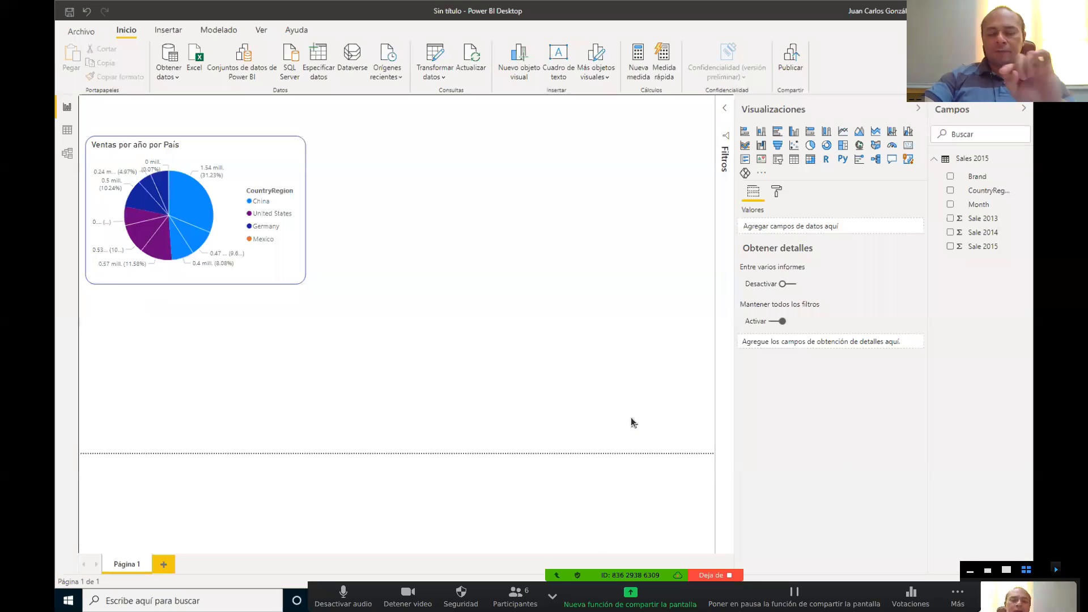
Step: Set the report page background to the purple theme colour with 0% transparency
left_click(614, 419)
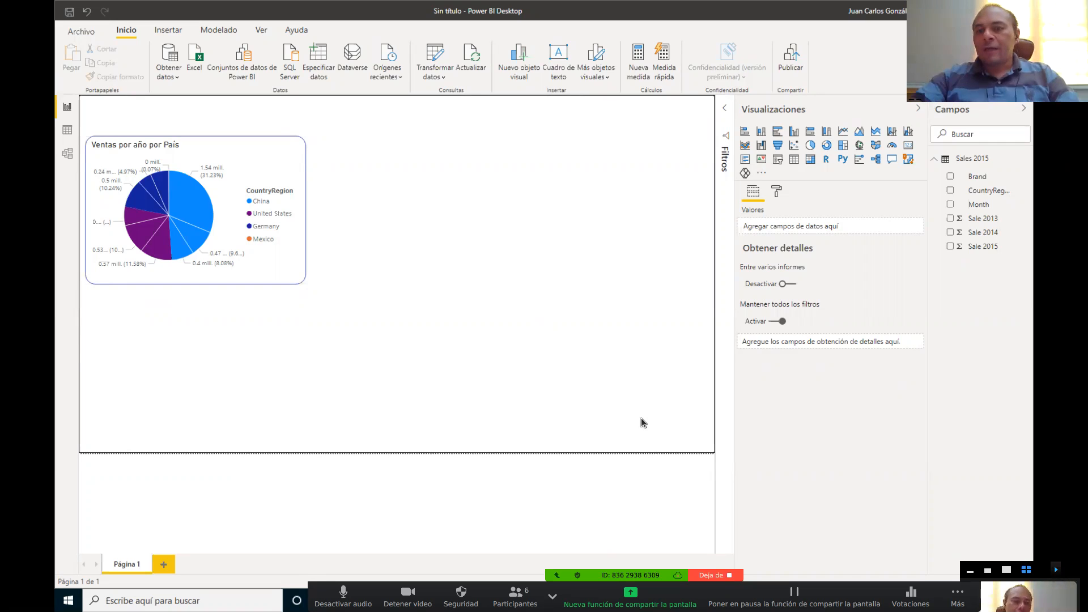
left_click(778, 193)
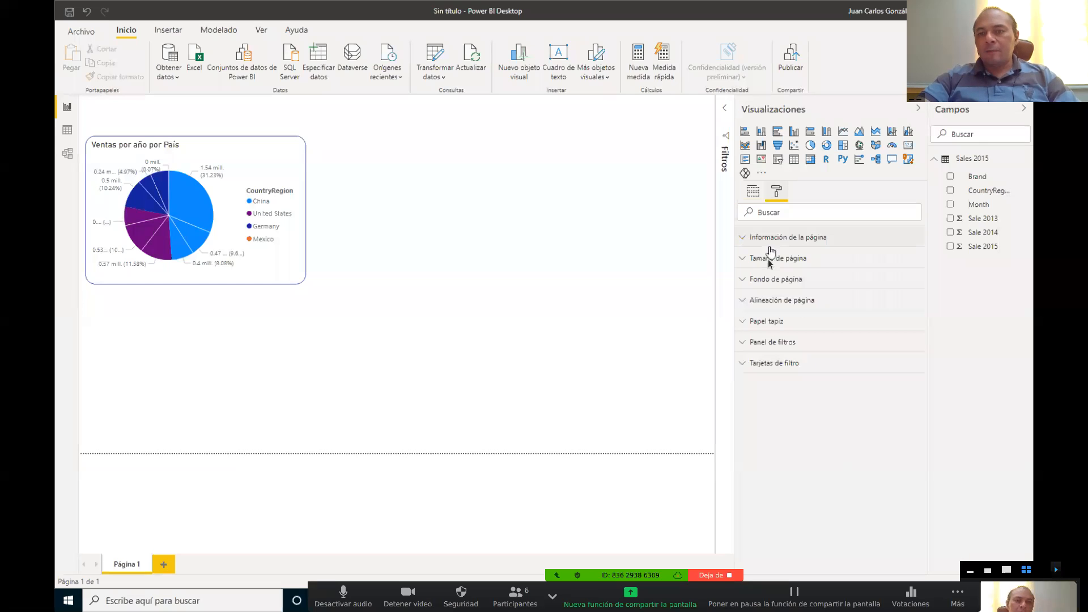
left_click(741, 281)
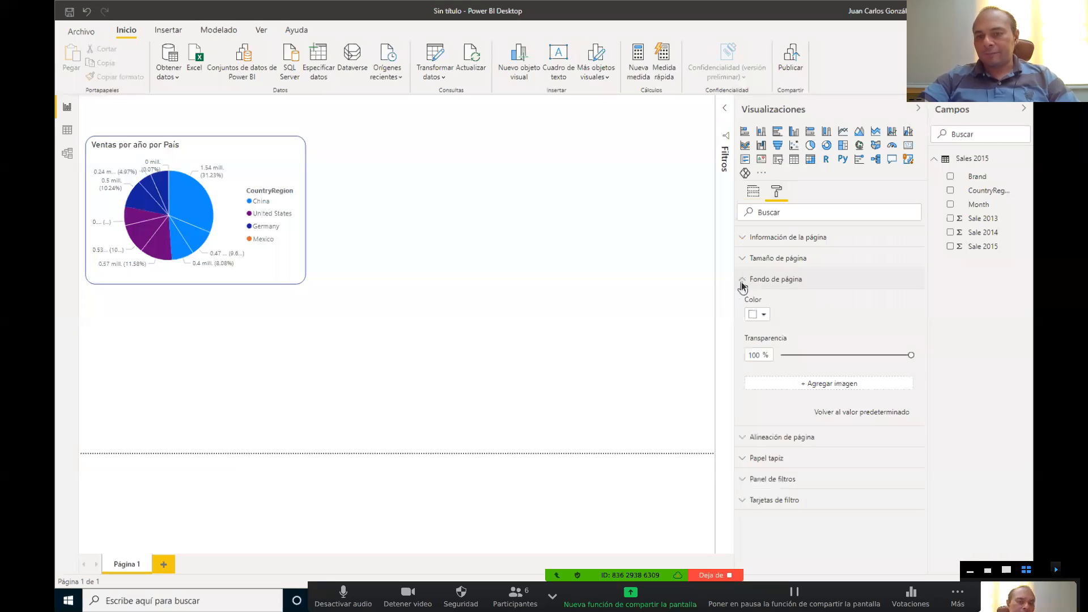
left_click(767, 315)
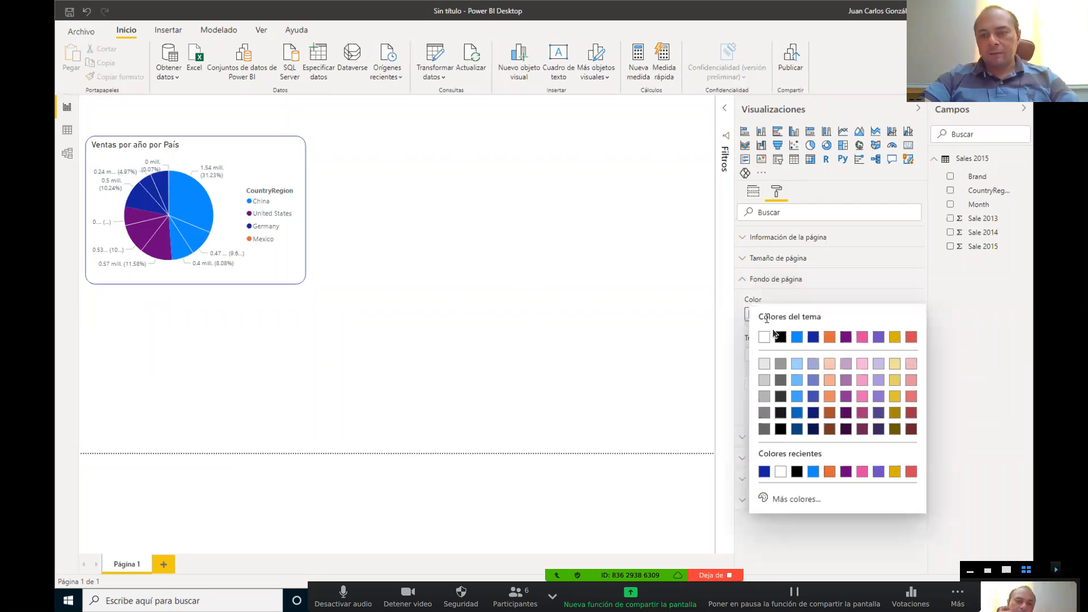
left_click(876, 339)
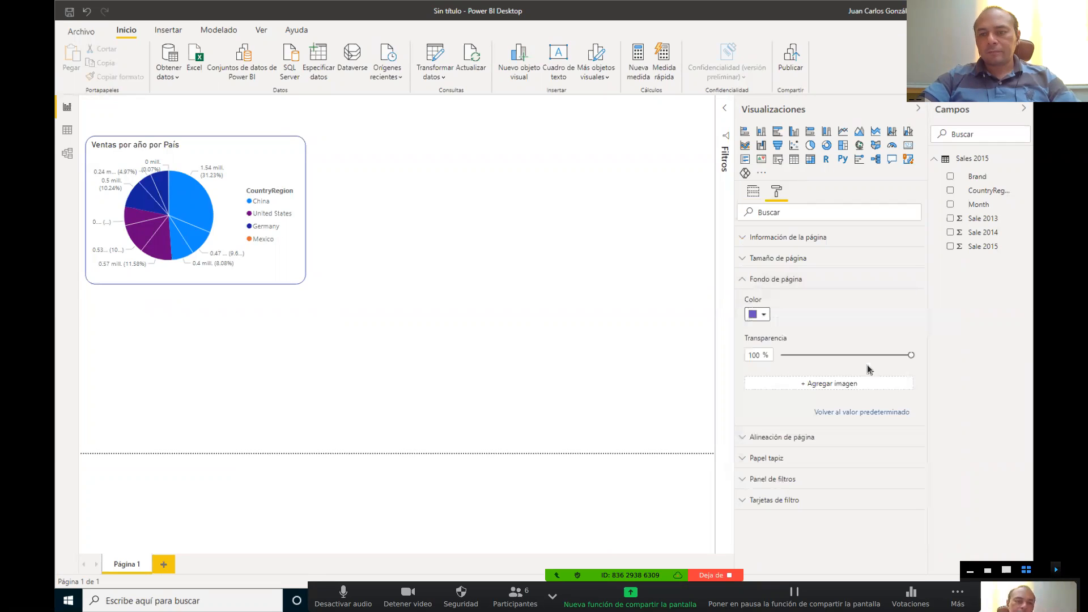
left_click_drag(906, 354, 825, 355)
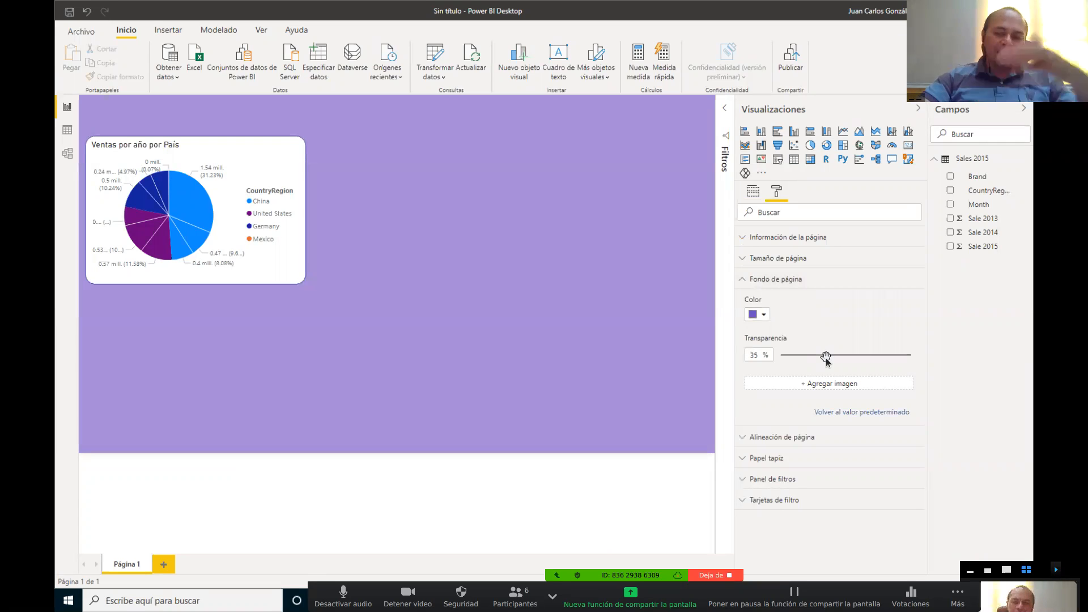
left_click_drag(825, 356, 733, 359)
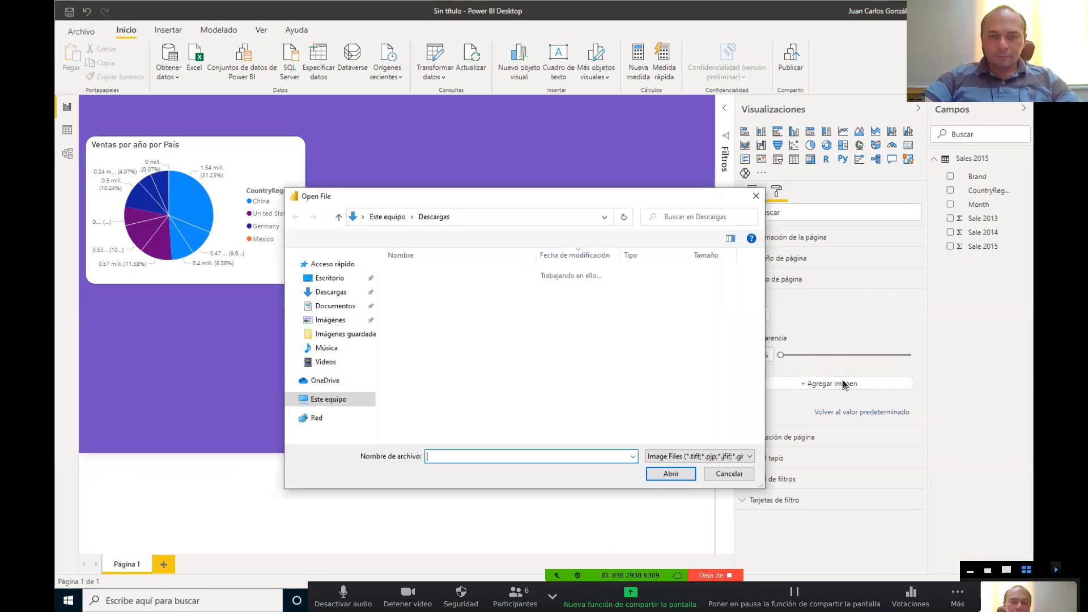
Step: Add the fondo2 picture from the Imágenes guardadas folder as the page background image and set its fit to Rellenar
left_click(417, 289)
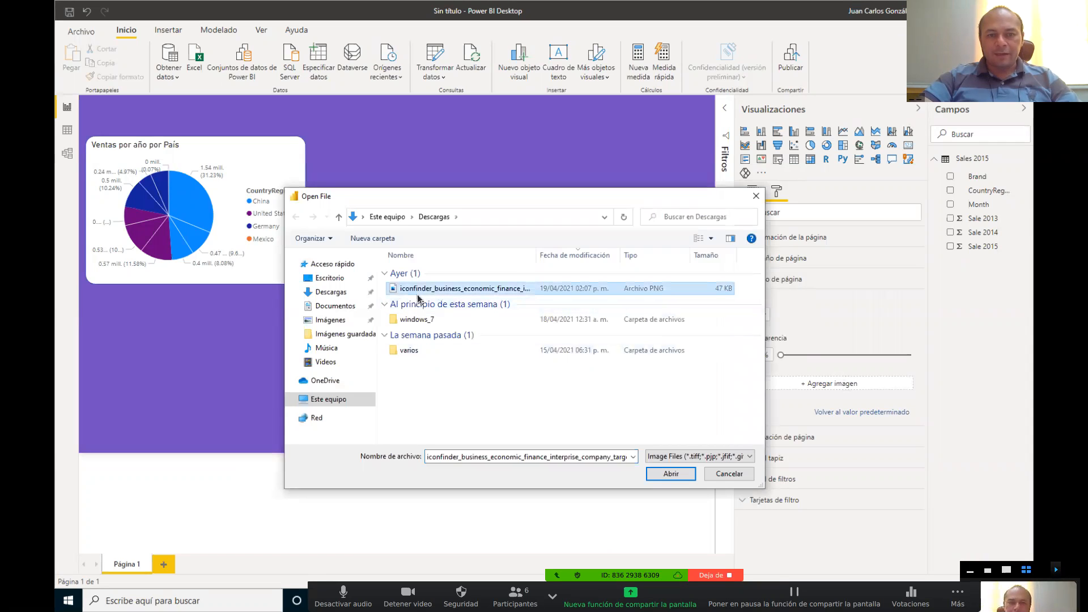
left_click(345, 290)
left_click(339, 319)
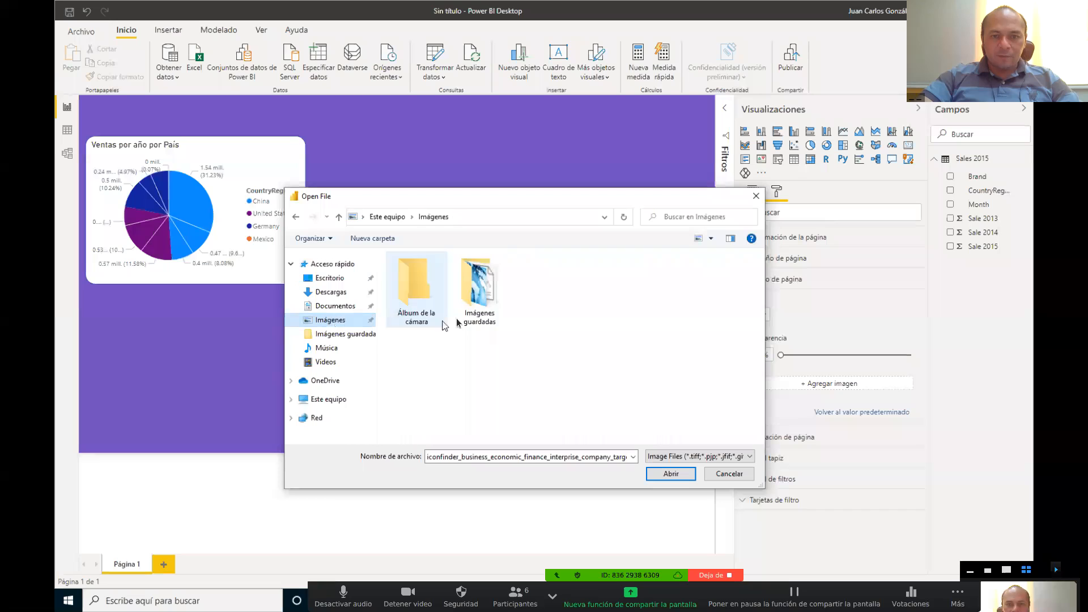
double_click(480, 293)
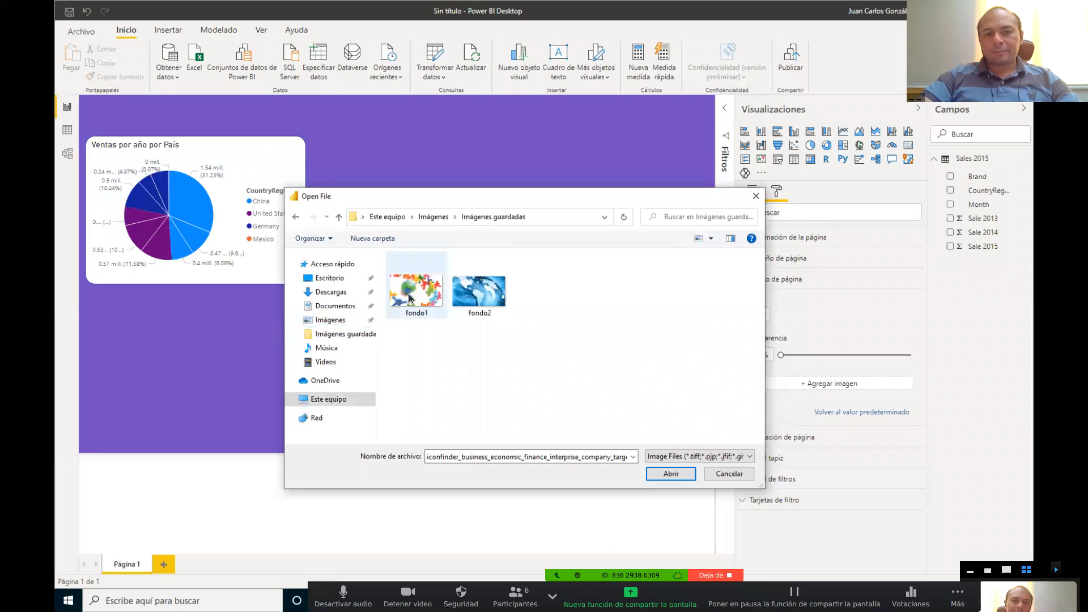
left_click(488, 296)
left_click(672, 475)
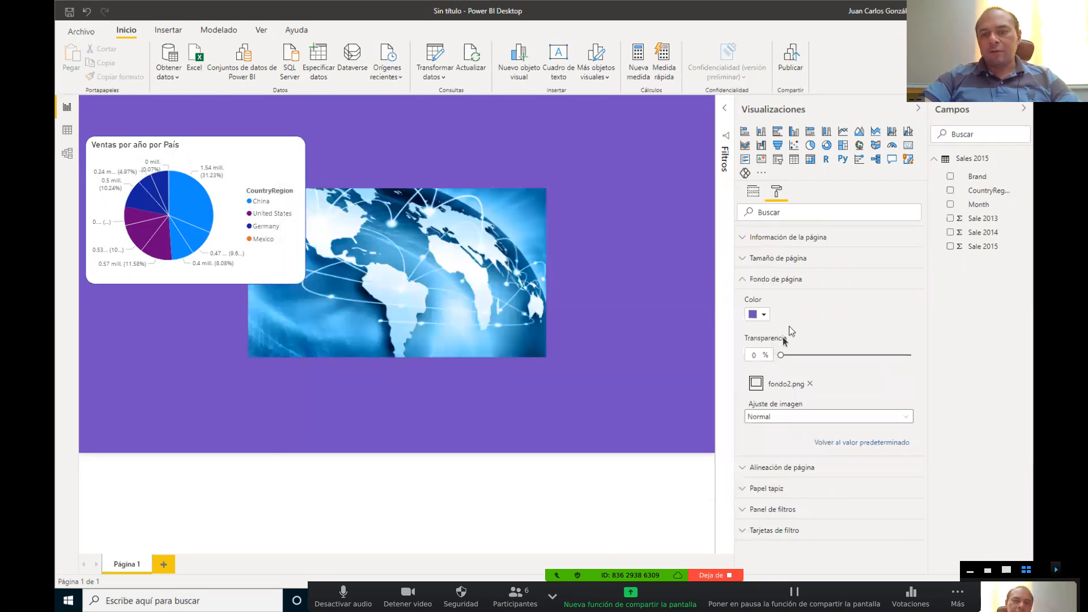
left_click(763, 418)
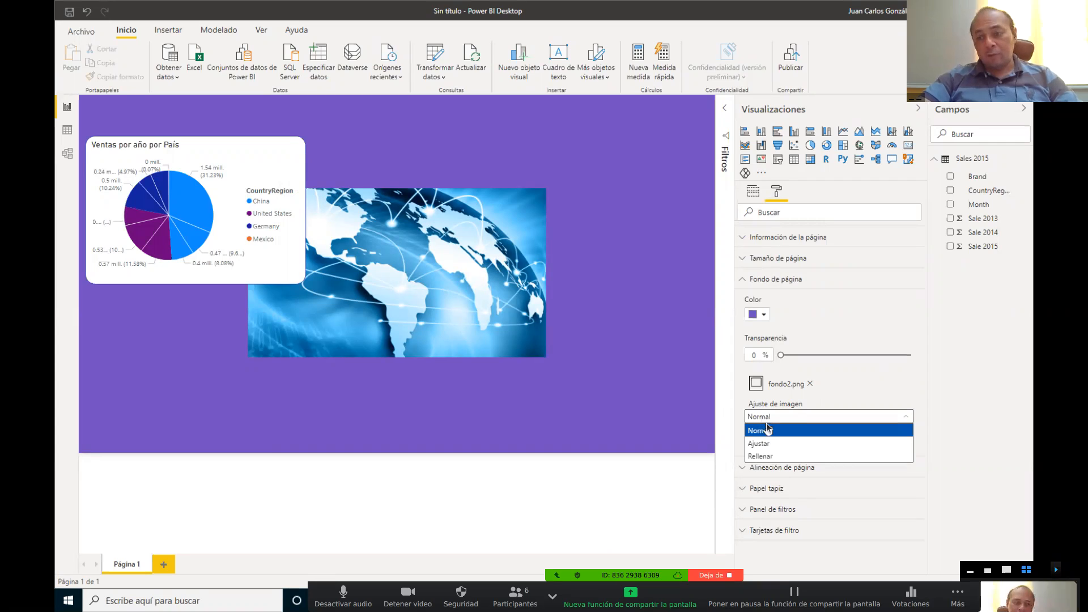
left_click(791, 457)
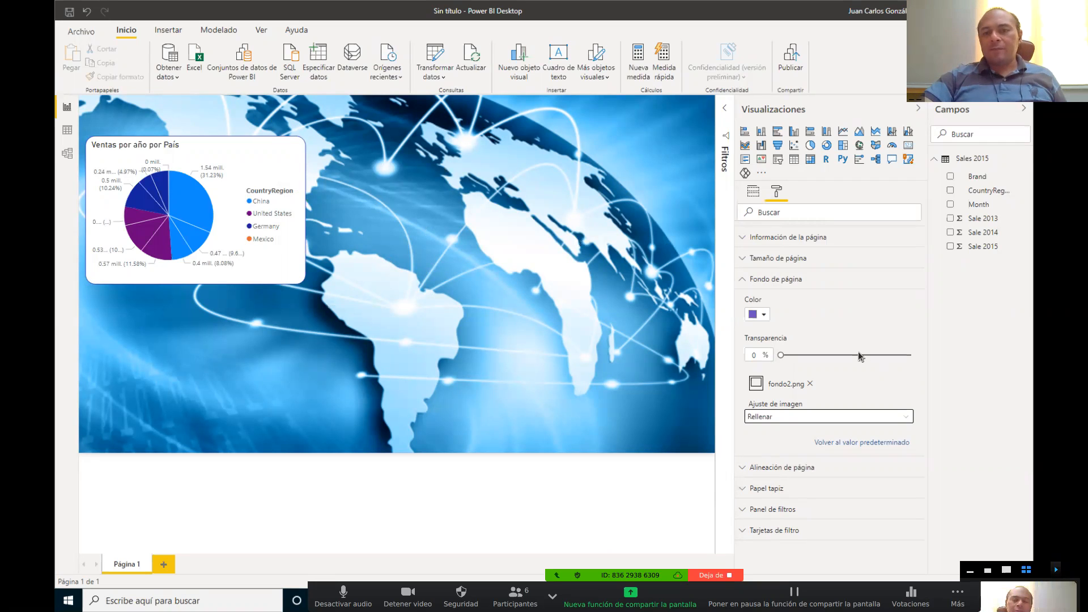
Step: Remove the fondo2.png image from the page background, keeping the purple fill colour
left_click(743, 280)
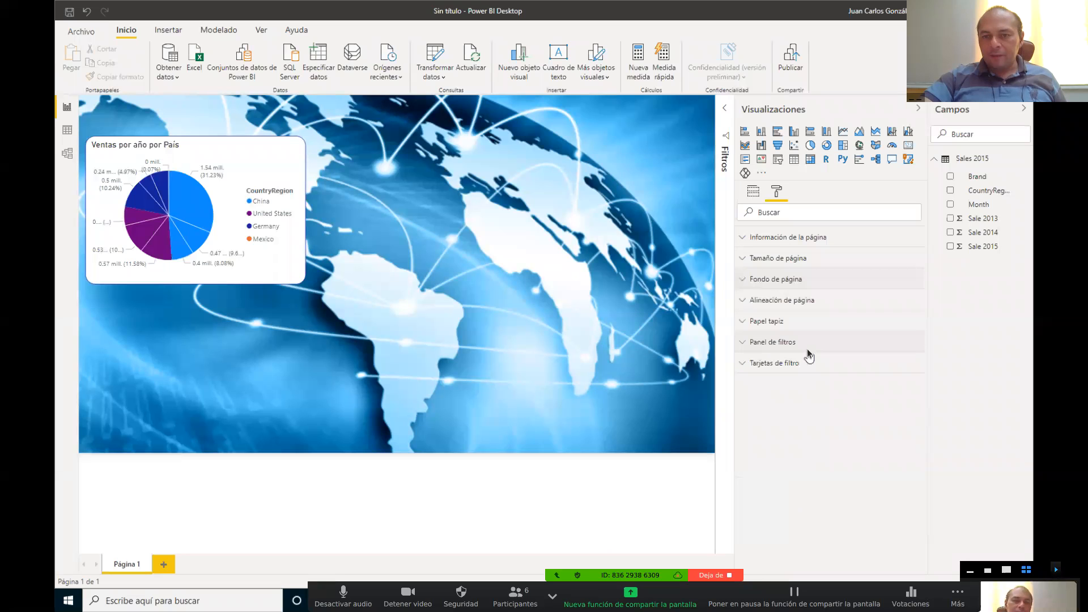
left_click(750, 281)
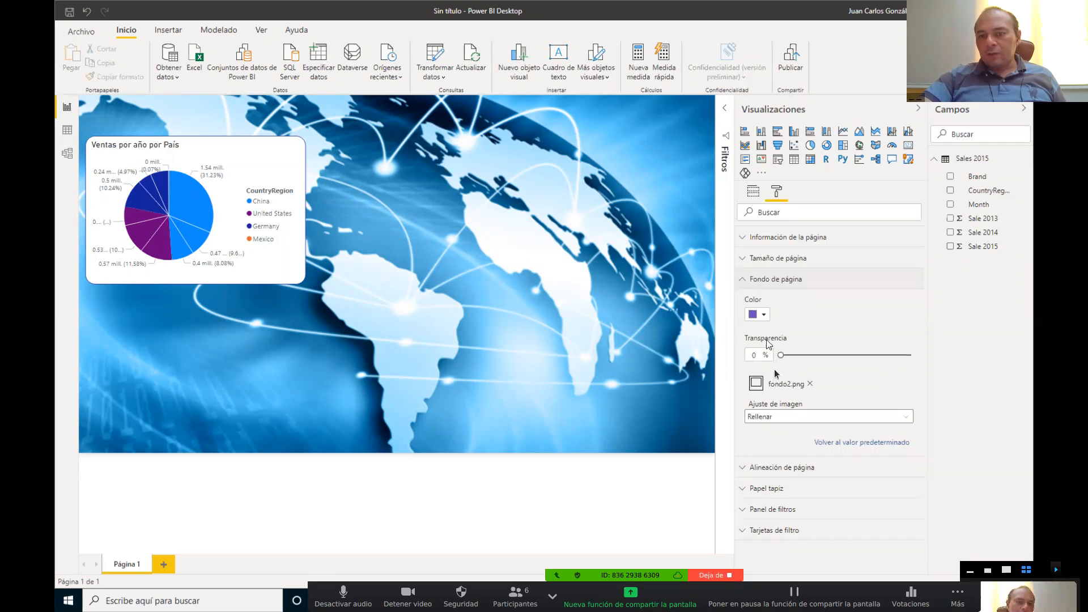
left_click(810, 384)
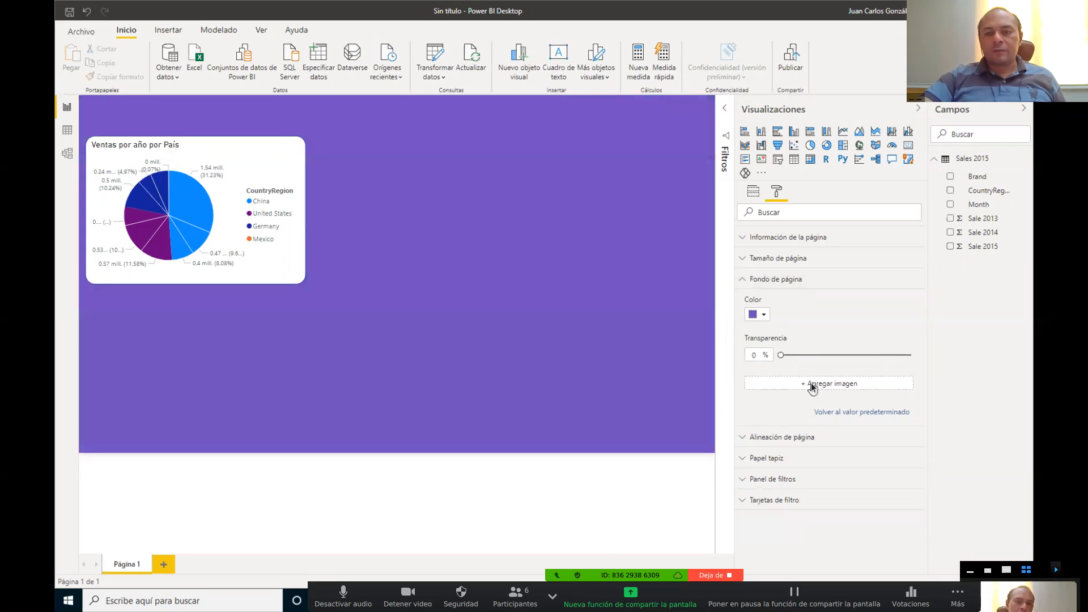
left_click(763, 316)
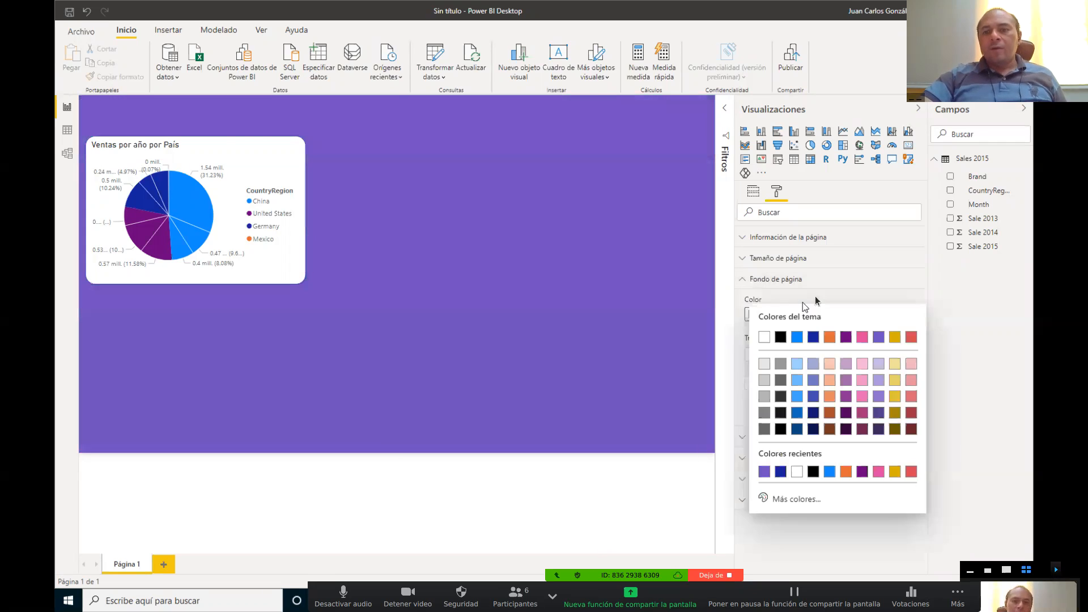
left_click(830, 290)
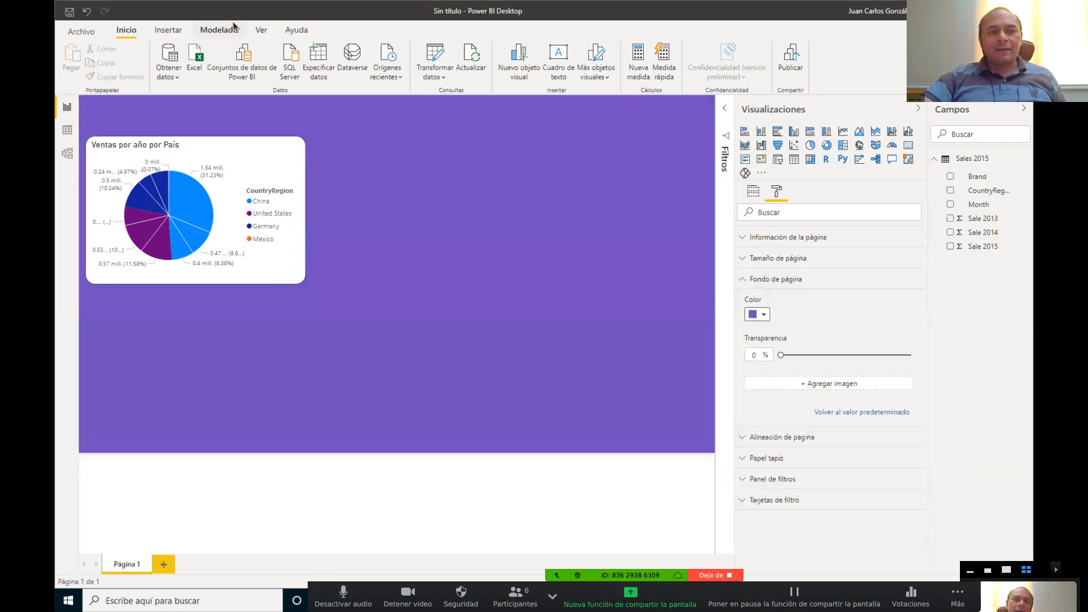
Step: Apply the built-in dark blue report theme with the curved line pattern to the whole report
left_click(261, 31)
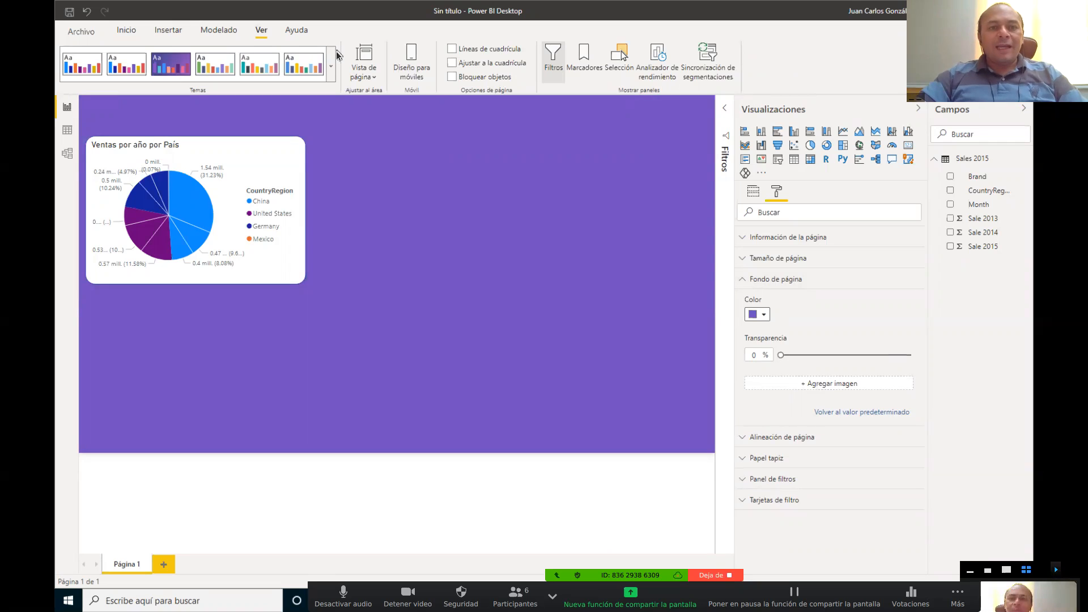
left_click(332, 66)
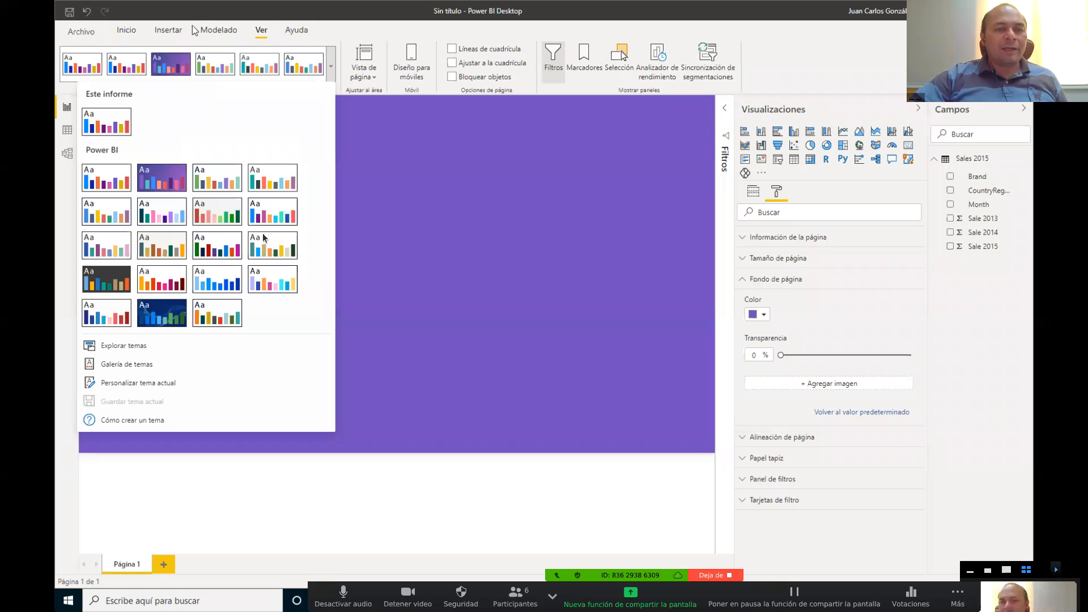
left_click(167, 319)
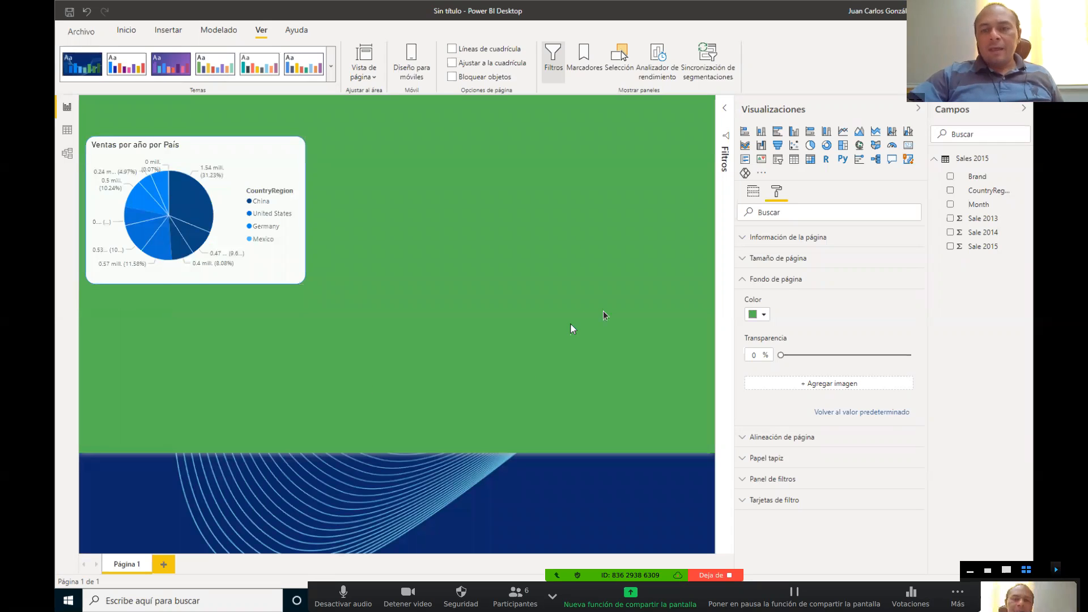
Step: Set the page background colour to the white theme colour with 100% transparency
left_click(763, 316)
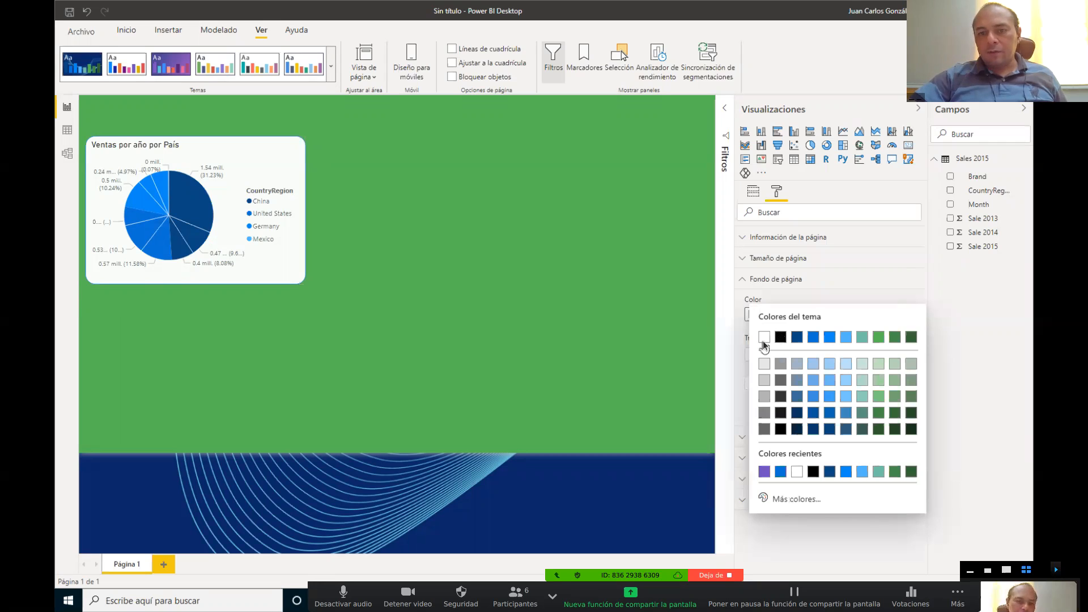
left_click(765, 336)
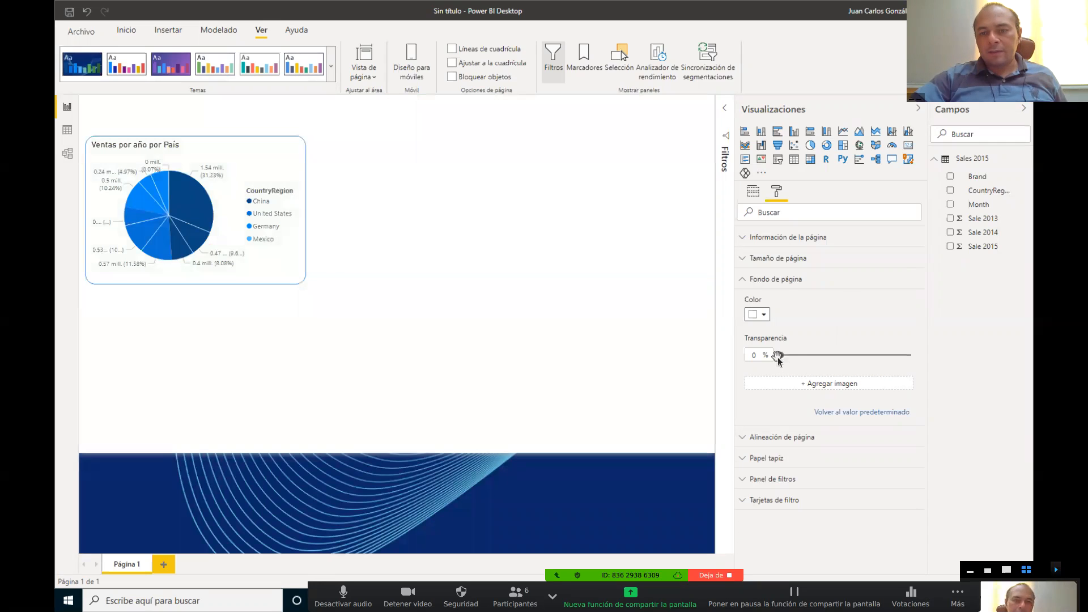
left_click_drag(777, 356, 915, 367)
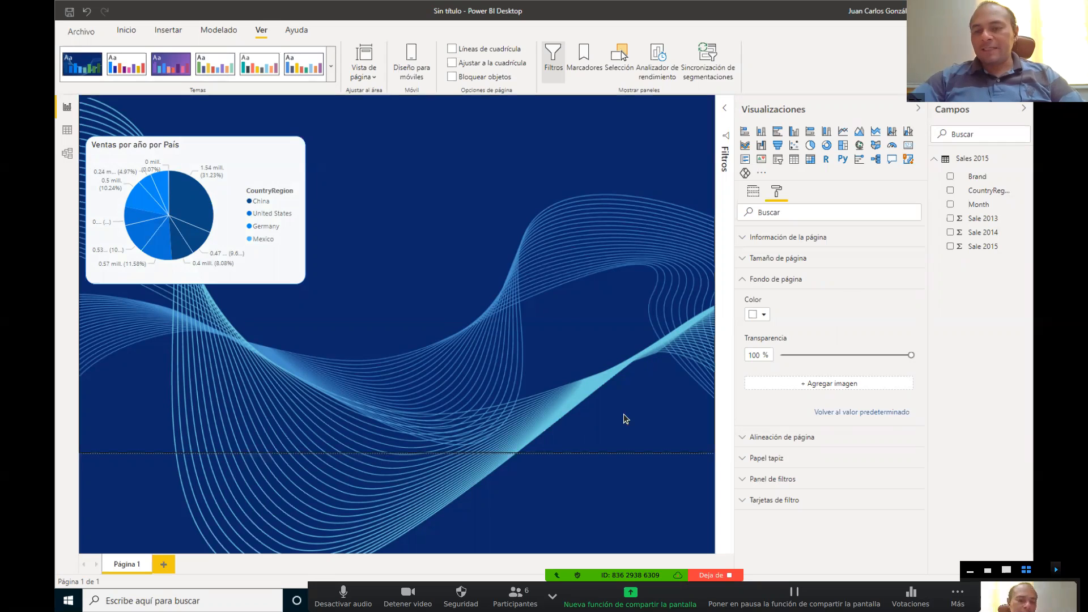
Step: Move the sales pie chart down to the page's lower edge and back up near its upper-left corner
left_click(744, 259)
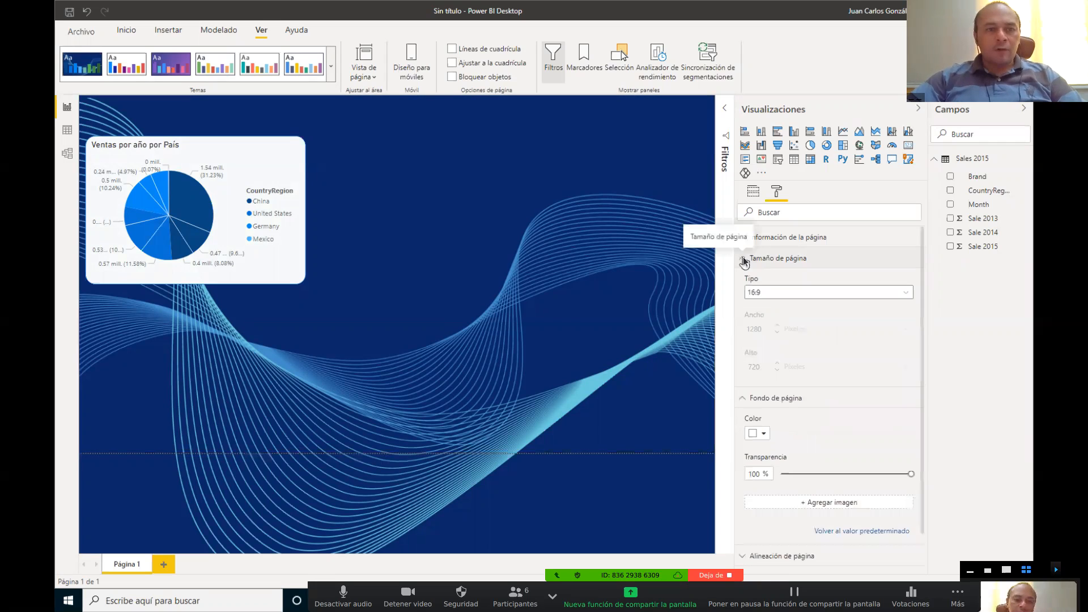
left_click_drag(307, 121, 350, 332)
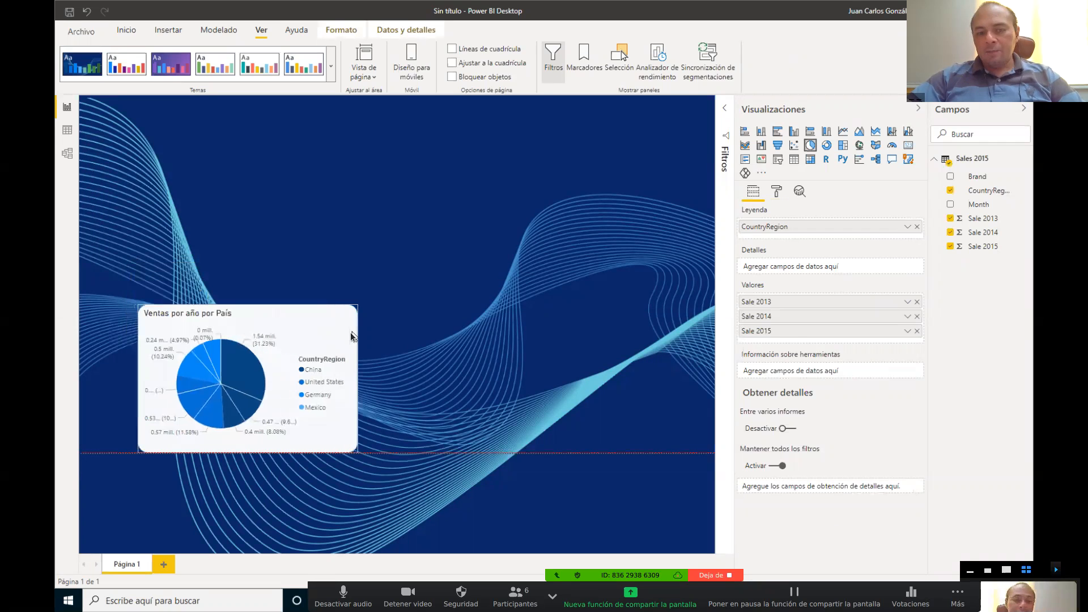
left_click_drag(308, 171, 308, 145)
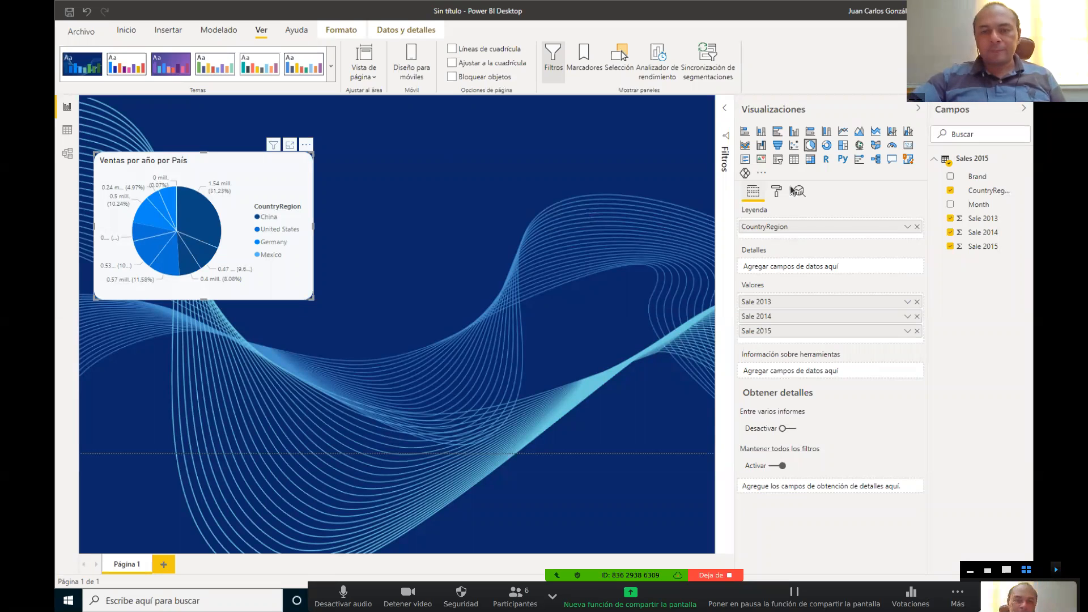
Step: Change the report page size type to Personalizado and set its height to 1024 pixels
left_click(623, 425)
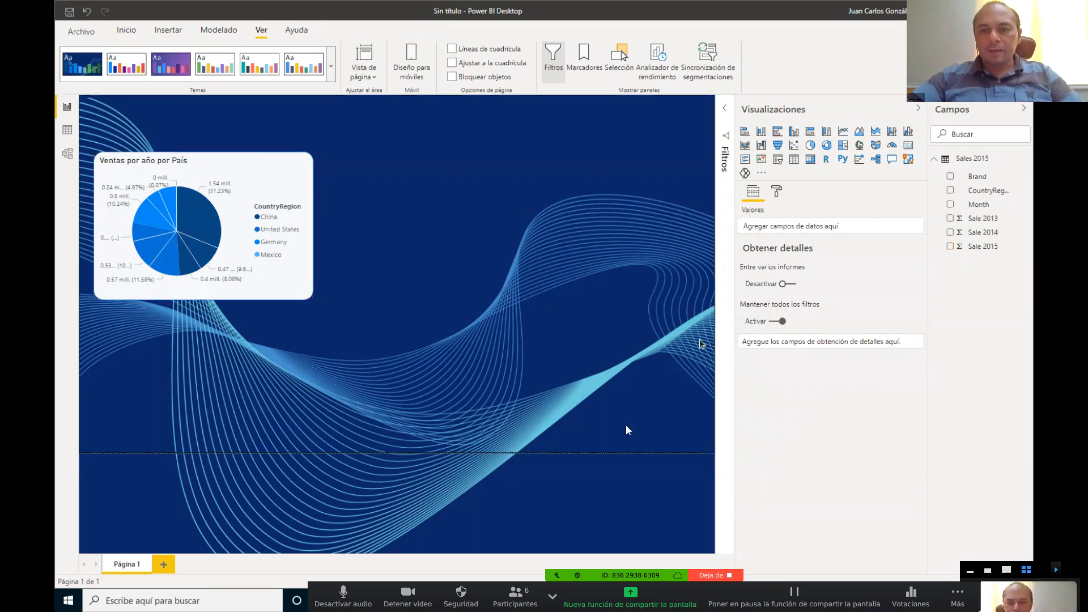
left_click(775, 196)
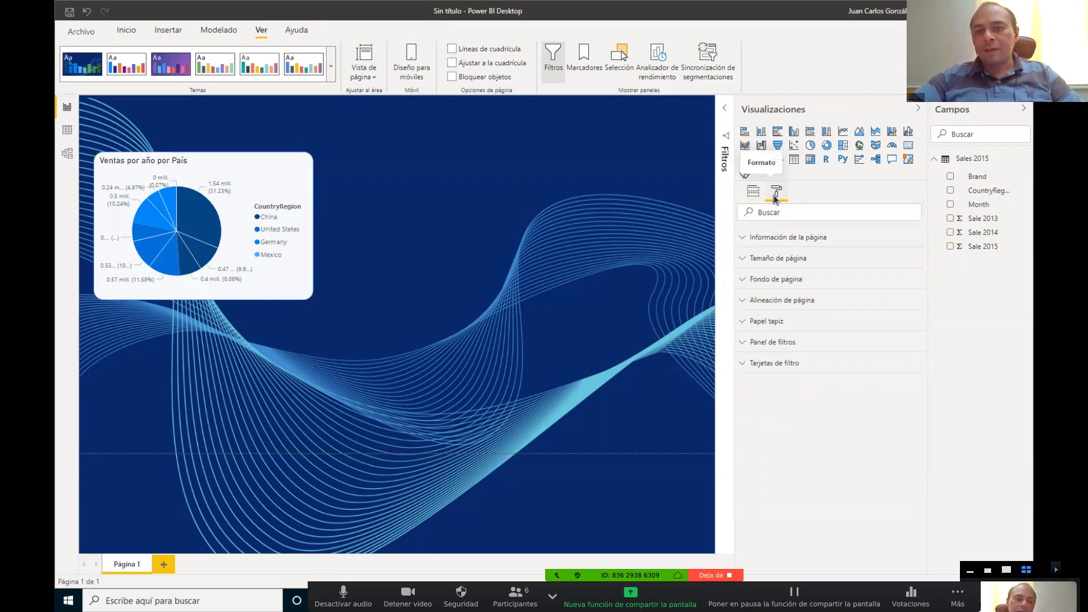
left_click(743, 261)
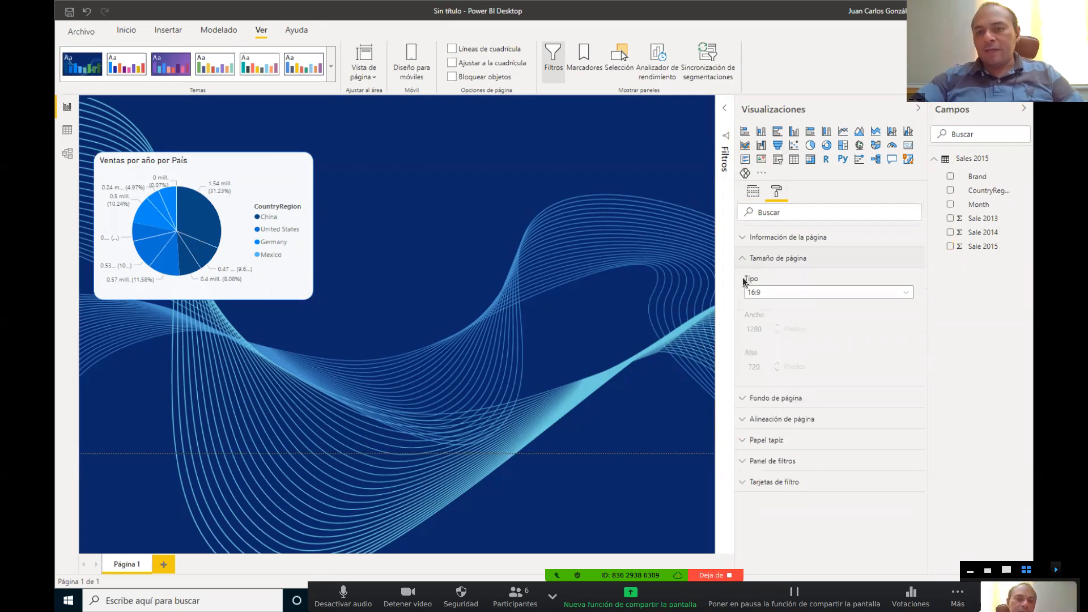
left_click(840, 295)
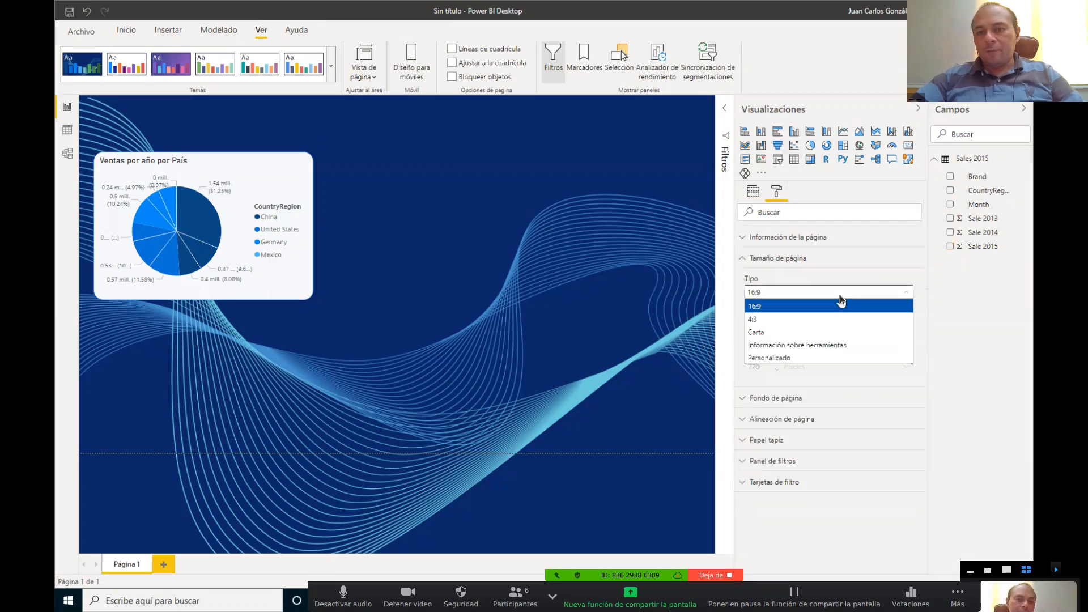
left_click(788, 355)
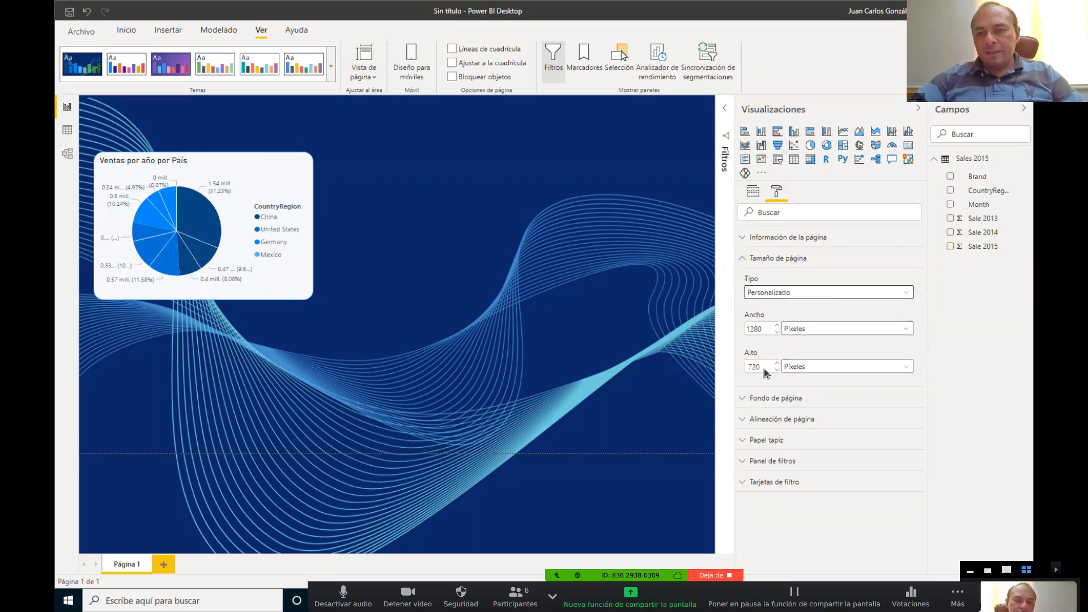
key("BackSpace")
key("BackSpace")
key("BackSpace")
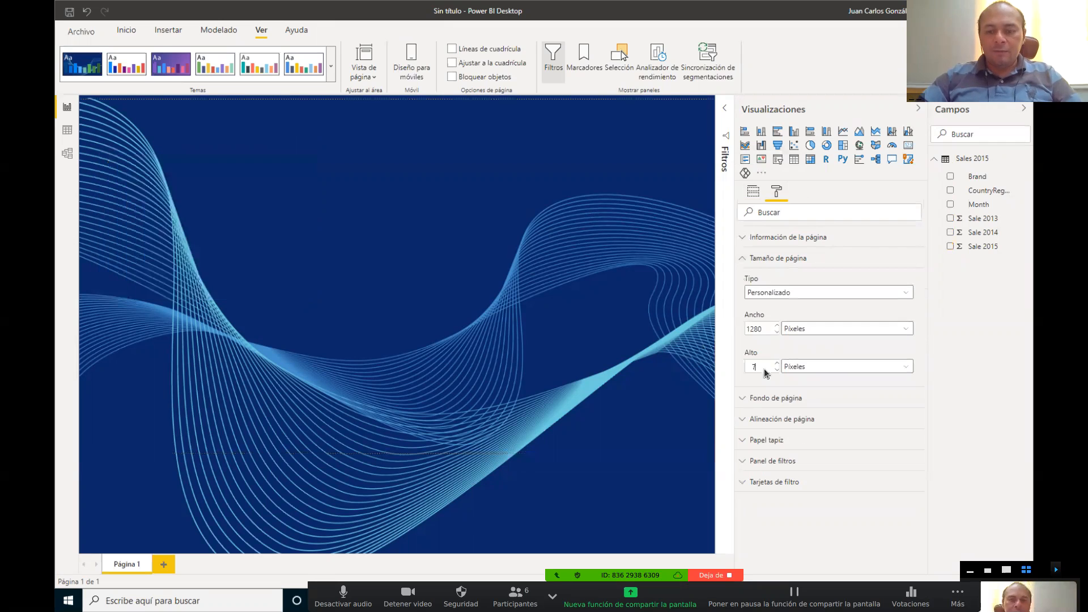
type("1024")
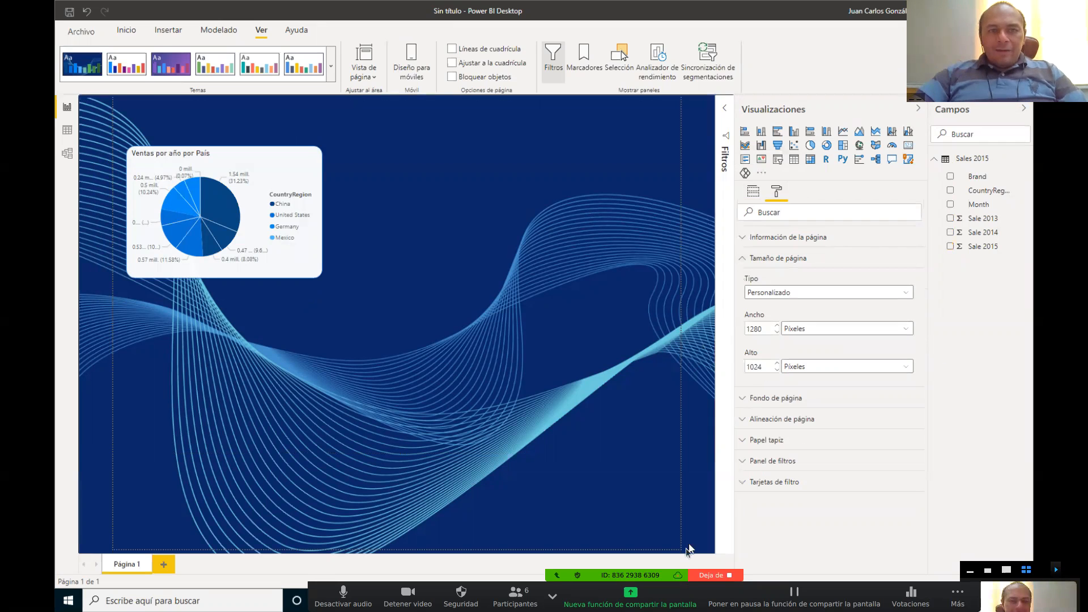
Step: Move the pie chart against the page's left edge and show its format options
left_click_drag(314, 160, 298, 128)
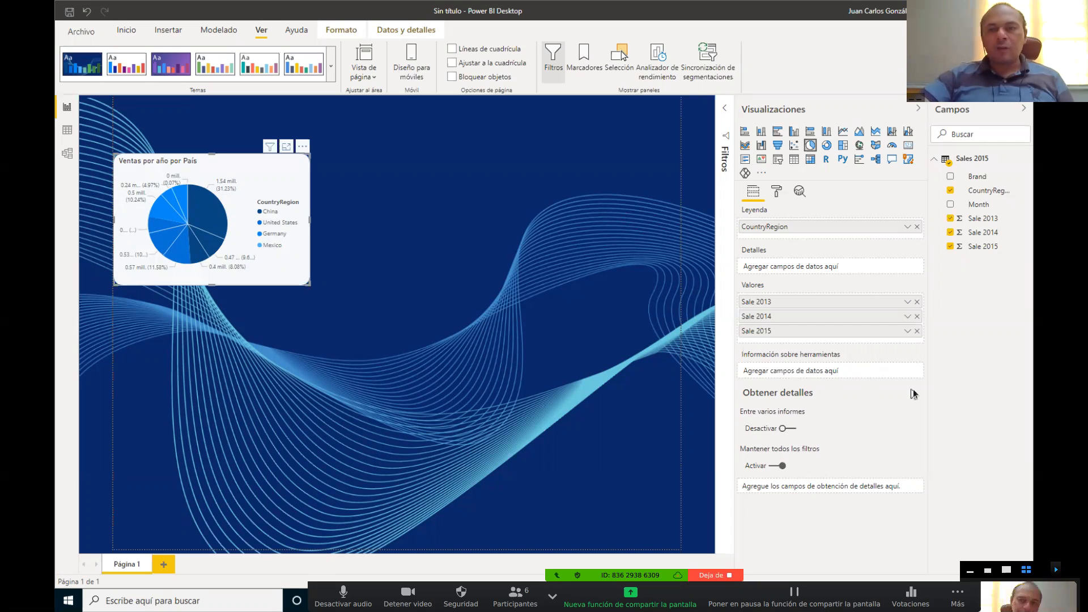
left_click(777, 195)
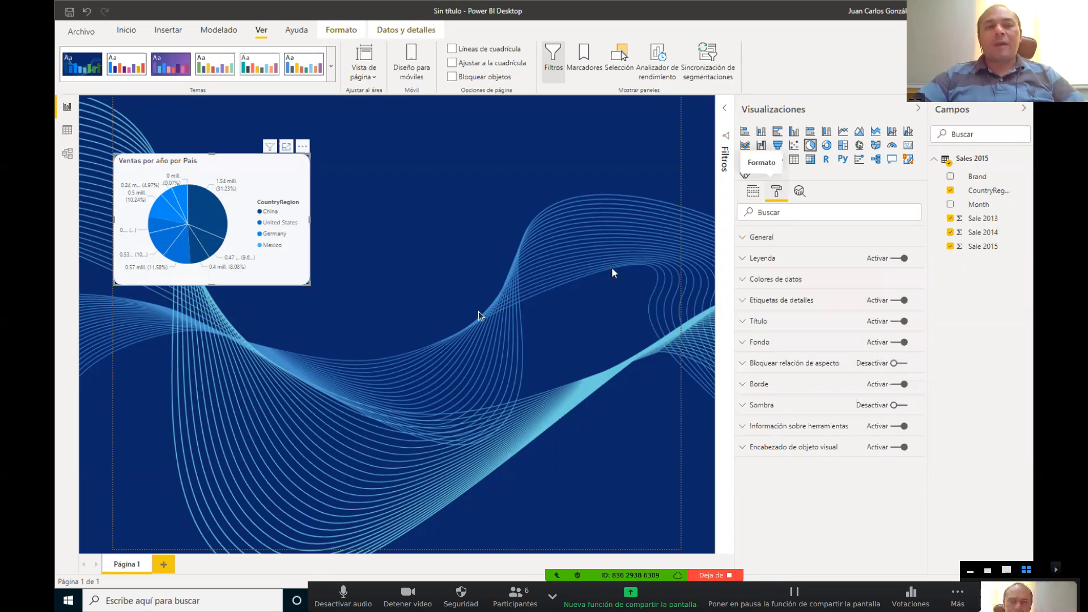
Step: Insert an empty stacked column chart and place it below the pie chart with a gap between them
left_click(530, 183)
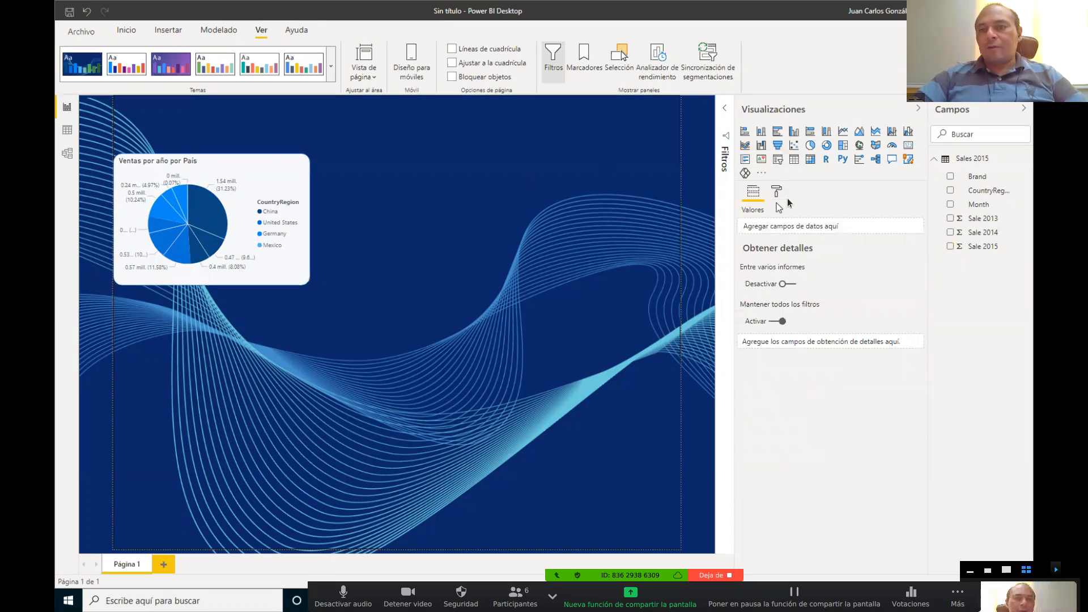
left_click(760, 132)
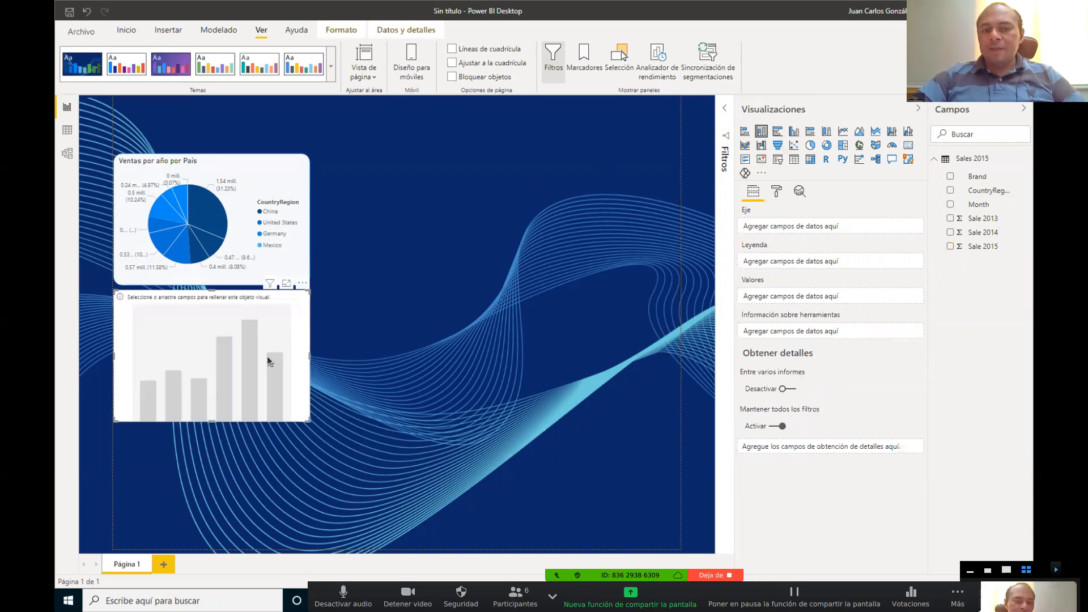
left_click_drag(291, 311, 290, 345)
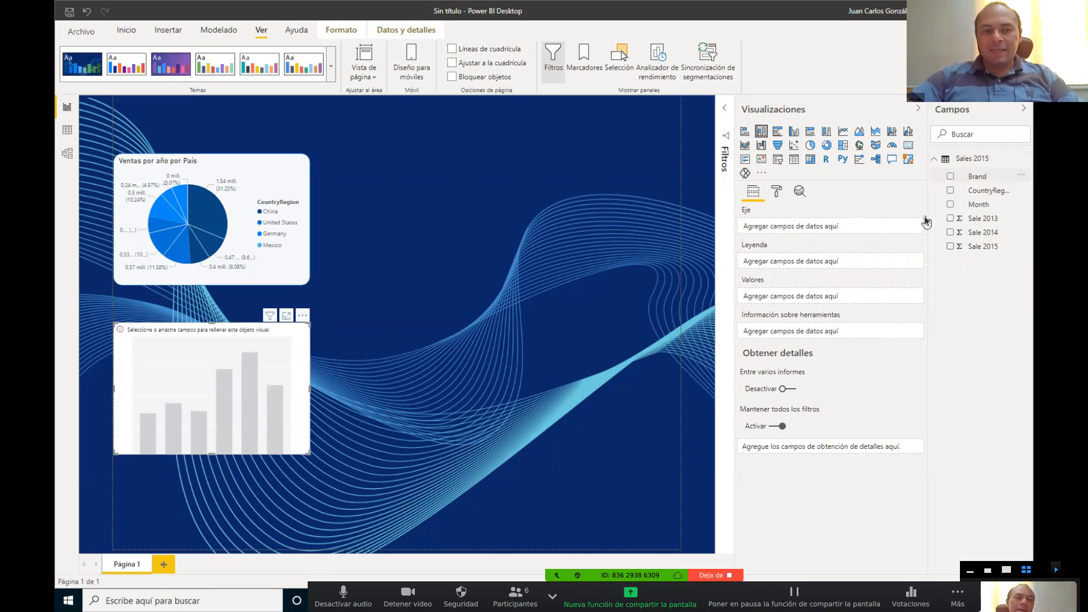
Step: Plot Sale 2013, Sale 2014 and Sale 2015 by Brand in the column chart and widen it across nearly the whole page
left_click(951, 177)
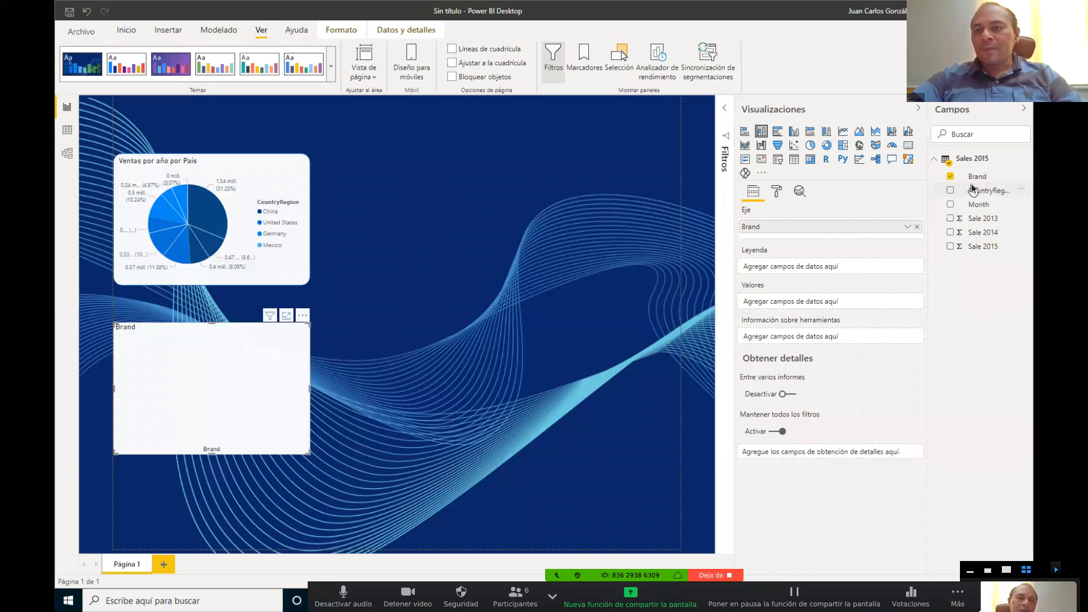
left_click(950, 218)
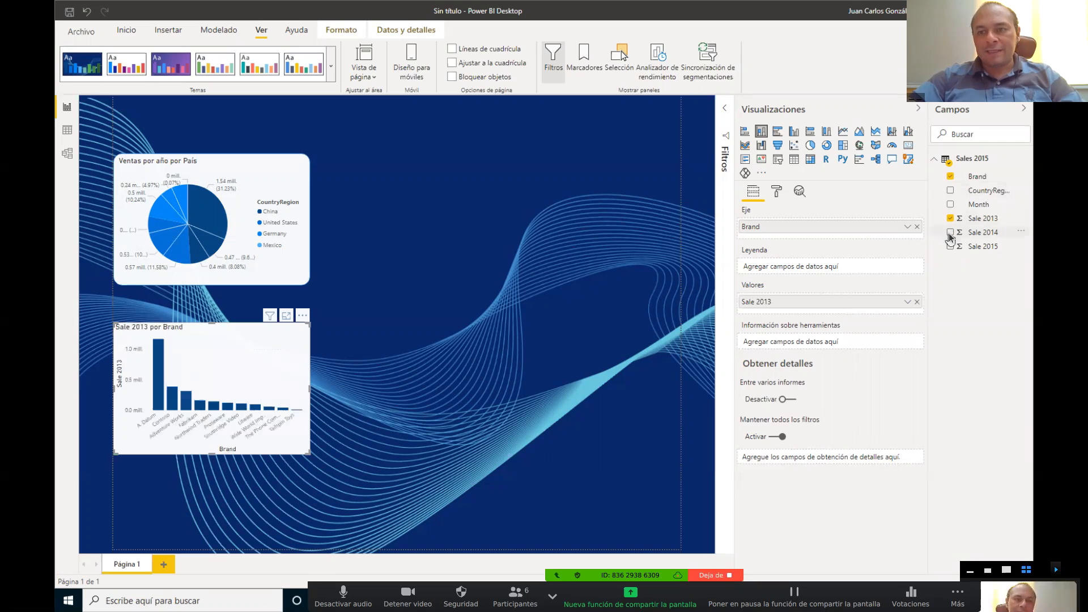
left_click(949, 232)
left_click(950, 246)
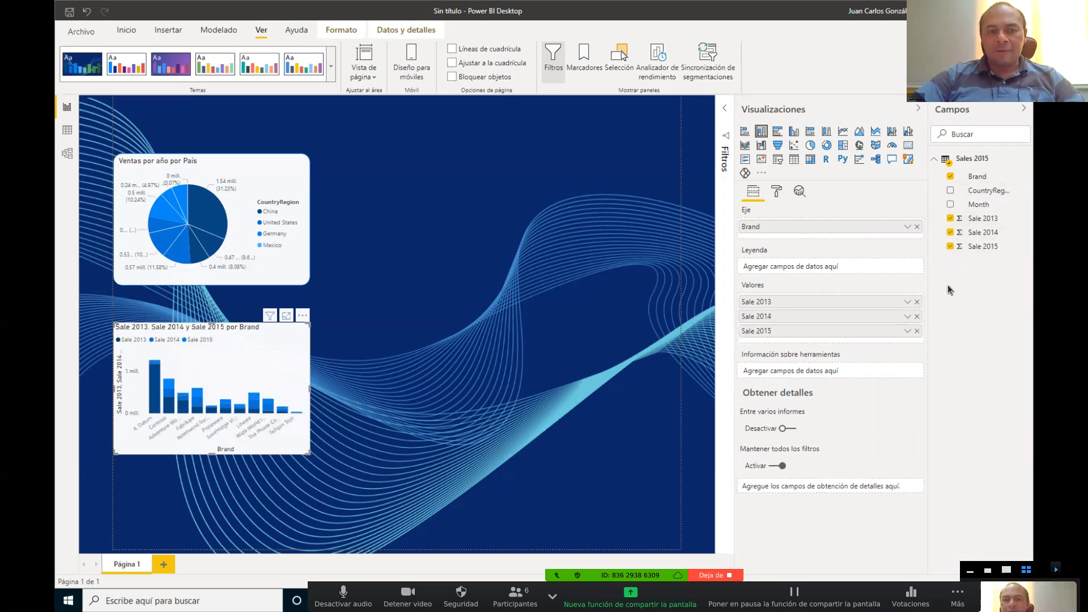
left_click_drag(309, 390, 664, 403)
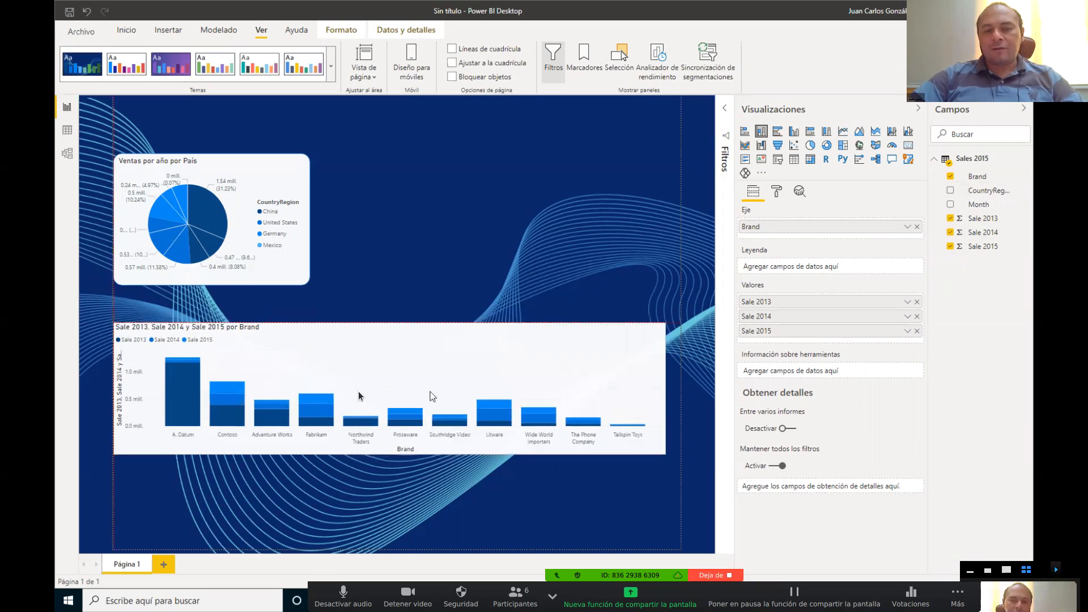
left_click(657, 420)
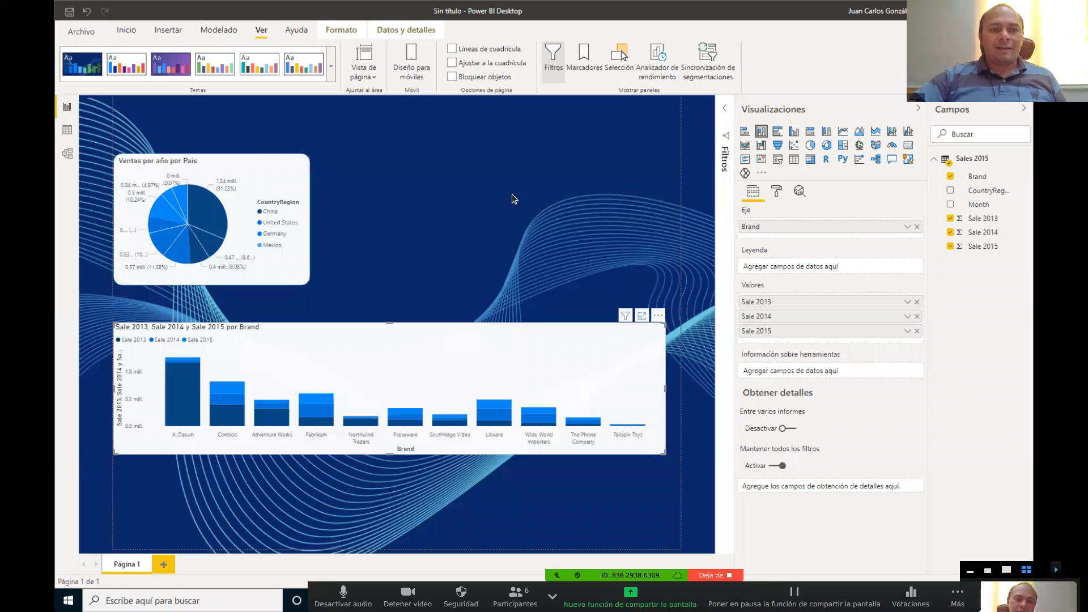
Step: Copy the pie chart's formatting onto the stacked column chart with the Copiar formato tool
left_click(274, 181)
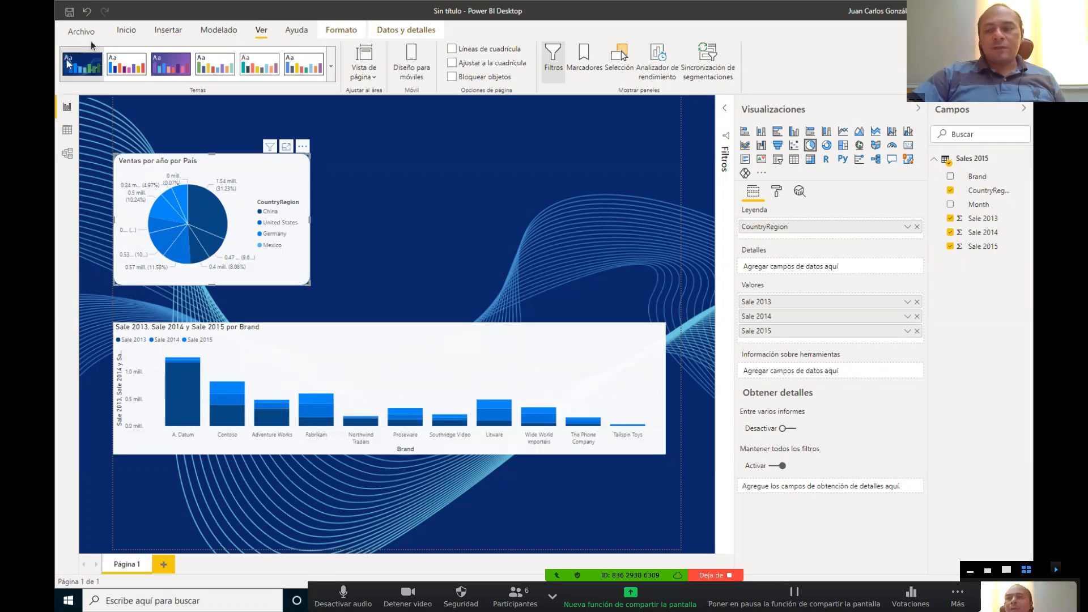
left_click(126, 34)
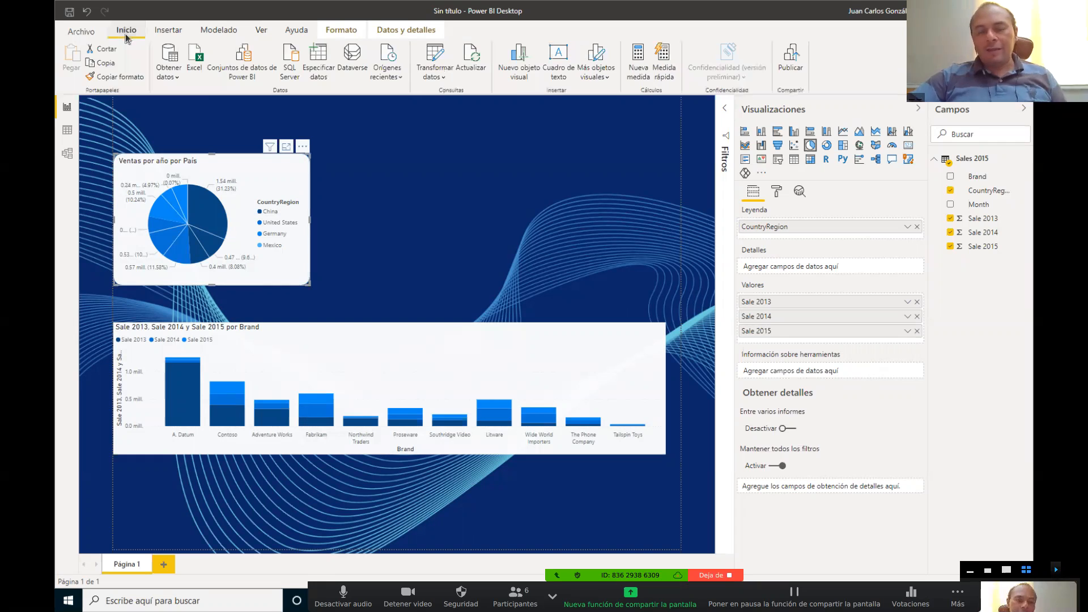
left_click(118, 77)
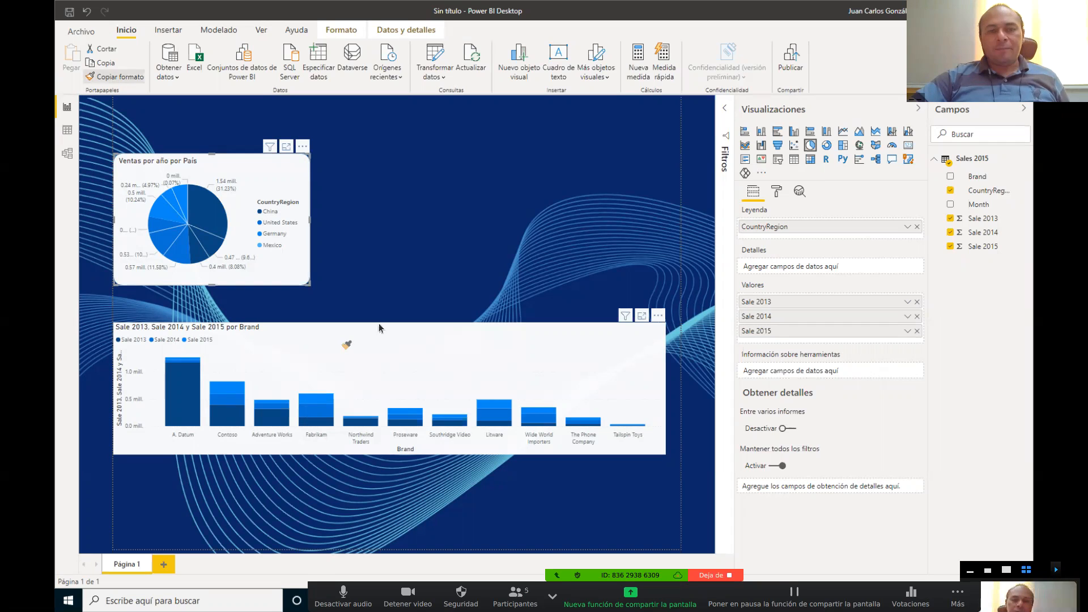
left_click(391, 342)
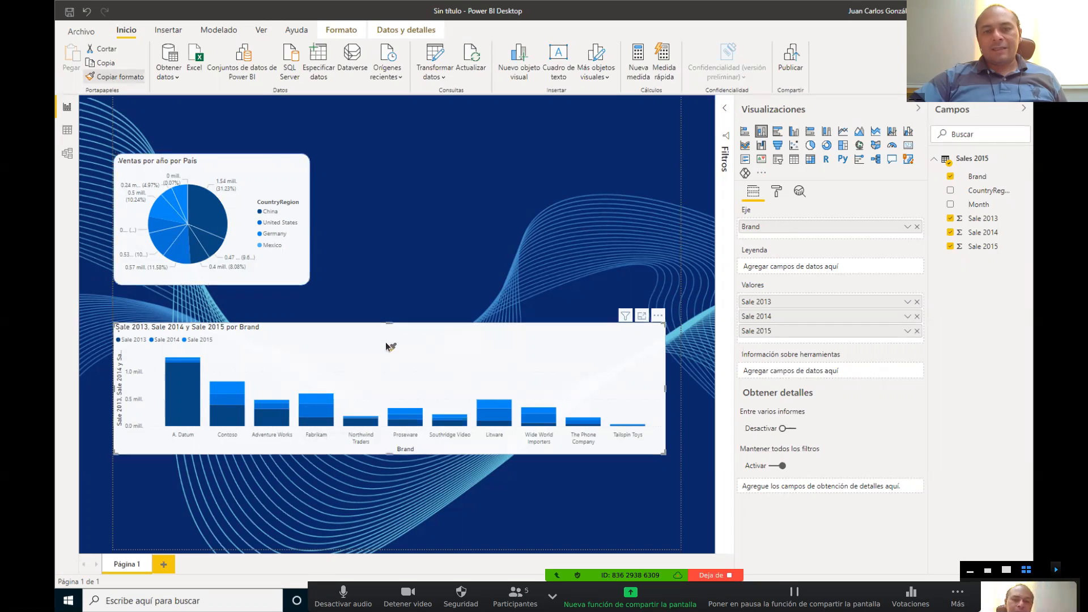
left_click(455, 241)
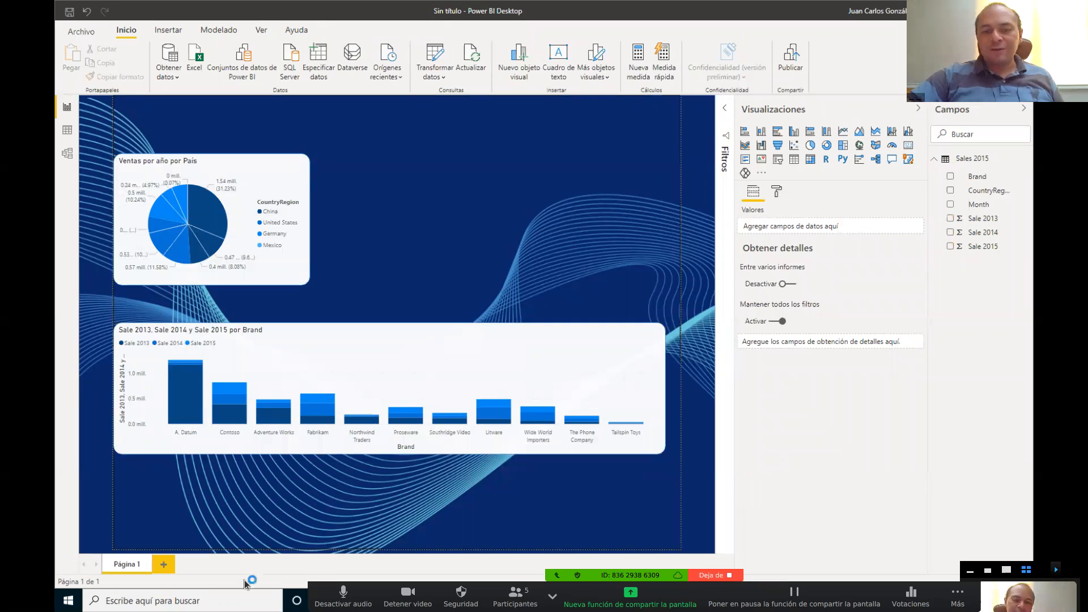
left_click(504, 593)
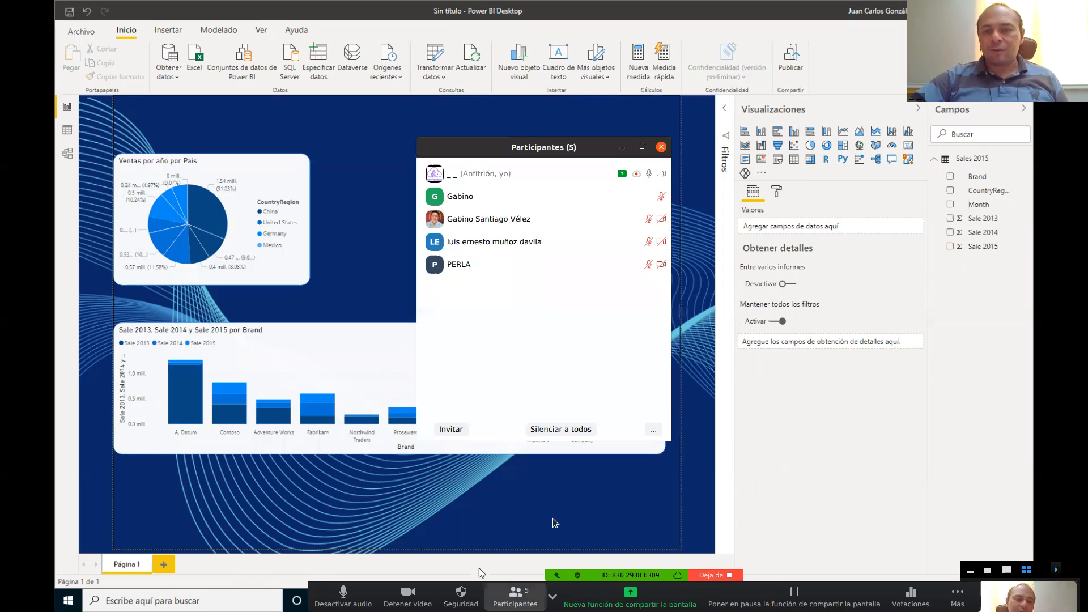
left_click(661, 148)
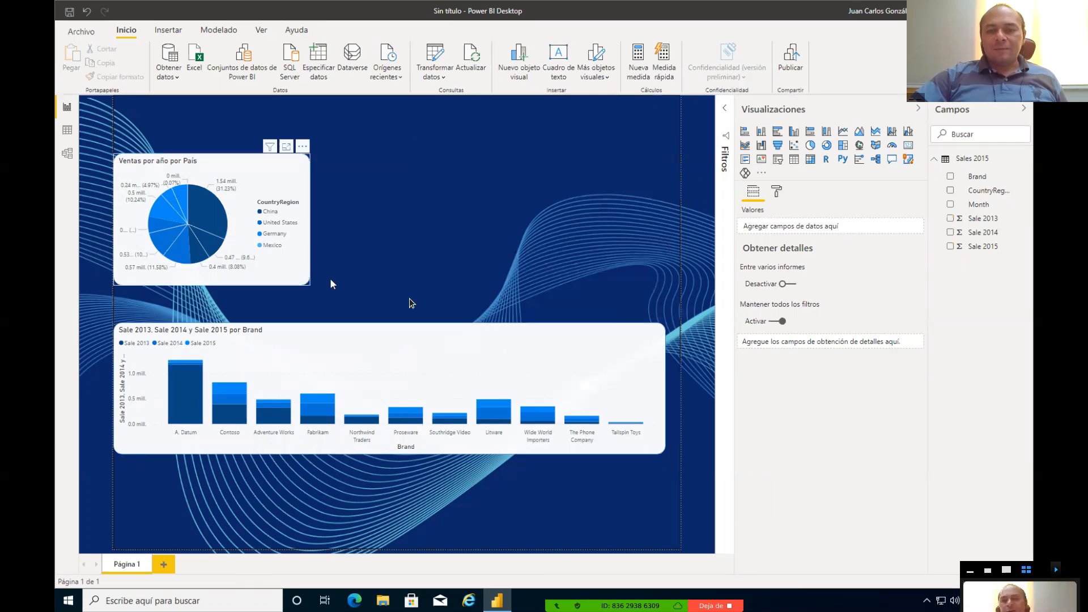
Step: Shift the column chart and the pie chart slightly down and inward from the page's left edge, aligning their left sides
left_click_drag(495, 368, 498, 375)
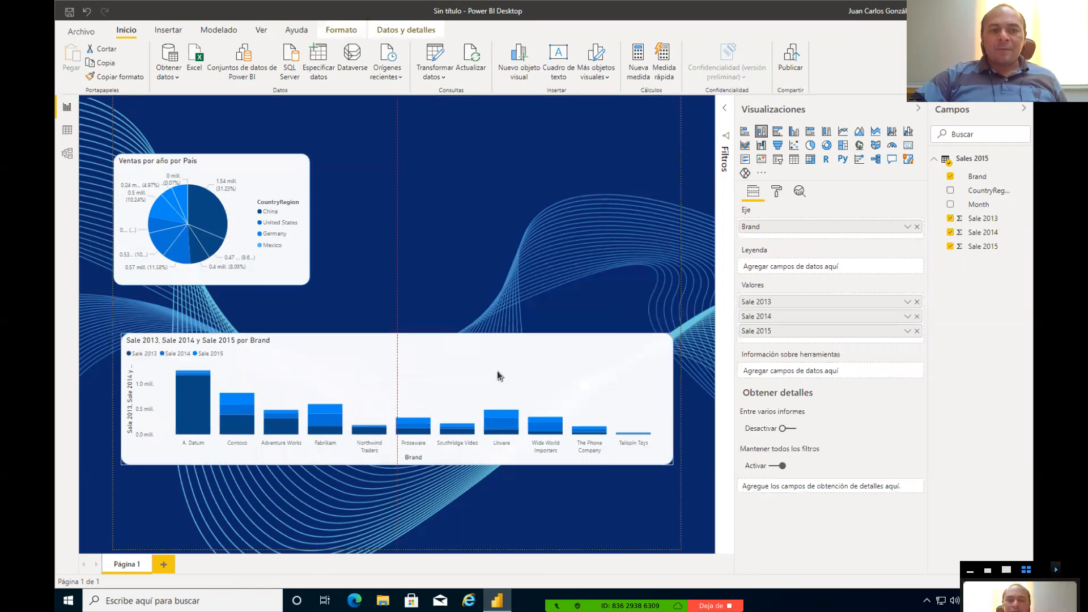
left_click_drag(271, 188, 278, 213)
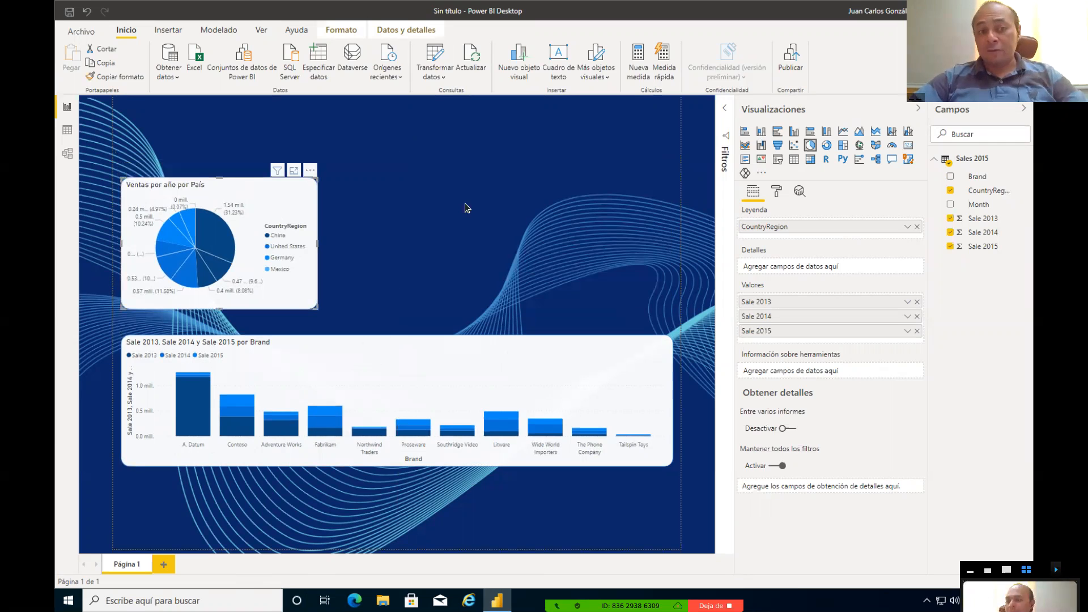
left_click(549, 176)
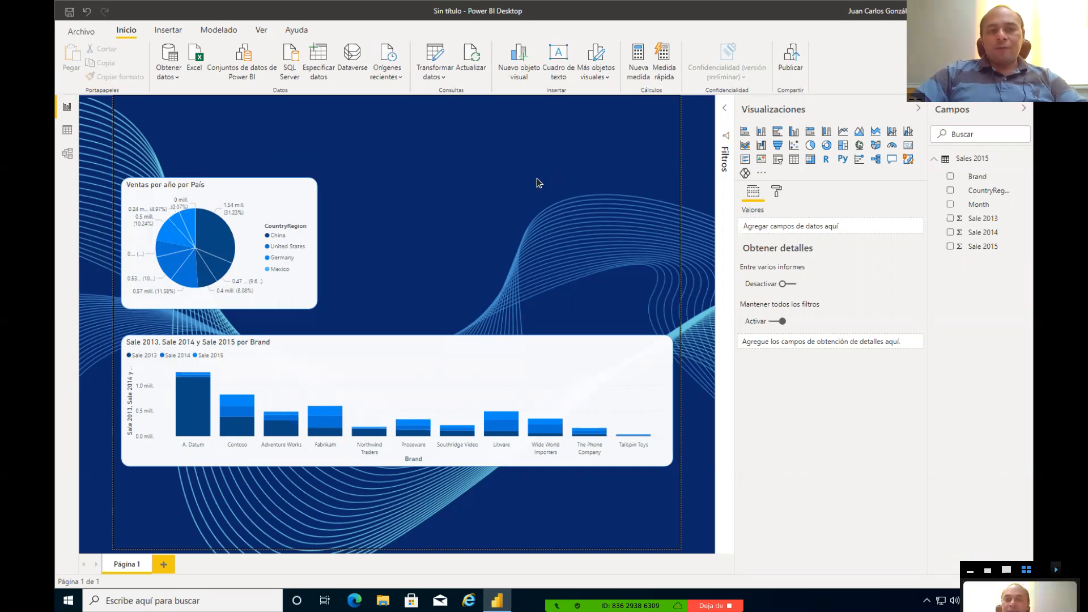
Step: Examine the data tooltips of the pie slices and the stacked columns
mouse_move(207, 274)
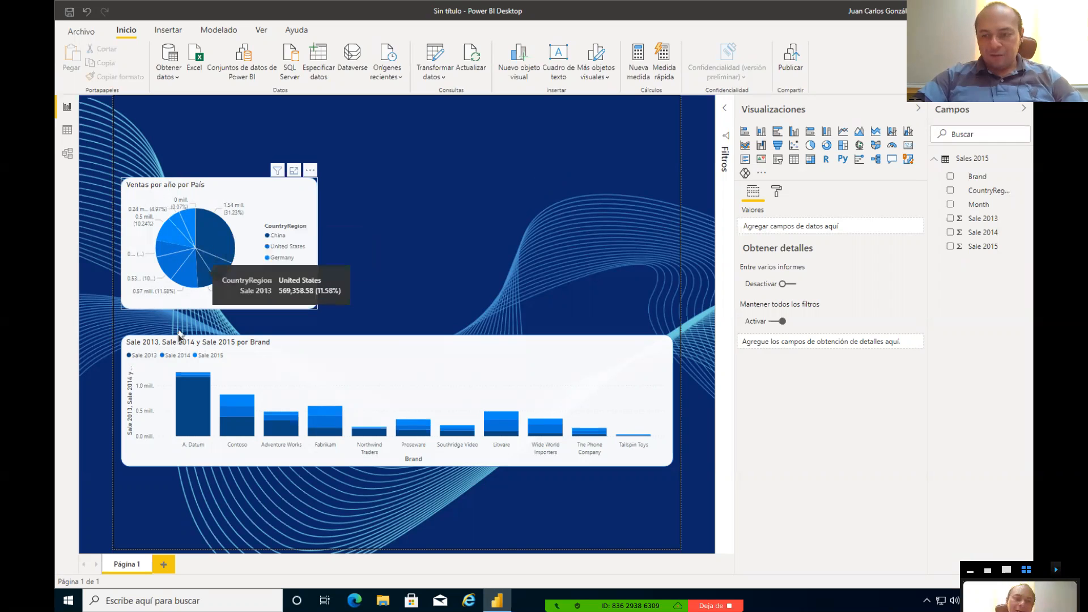
mouse_move(503, 367)
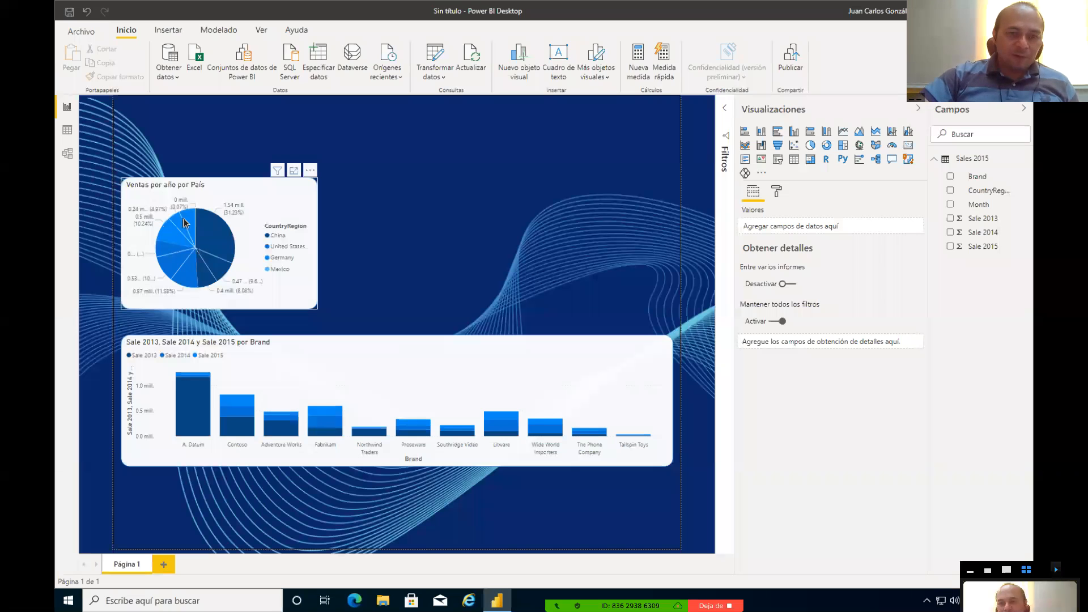
Step: Examine how the charts cross-highlight for the China Sale 2013 pie slice and the Contoso column, clearing each selection
mouse_move(189, 224)
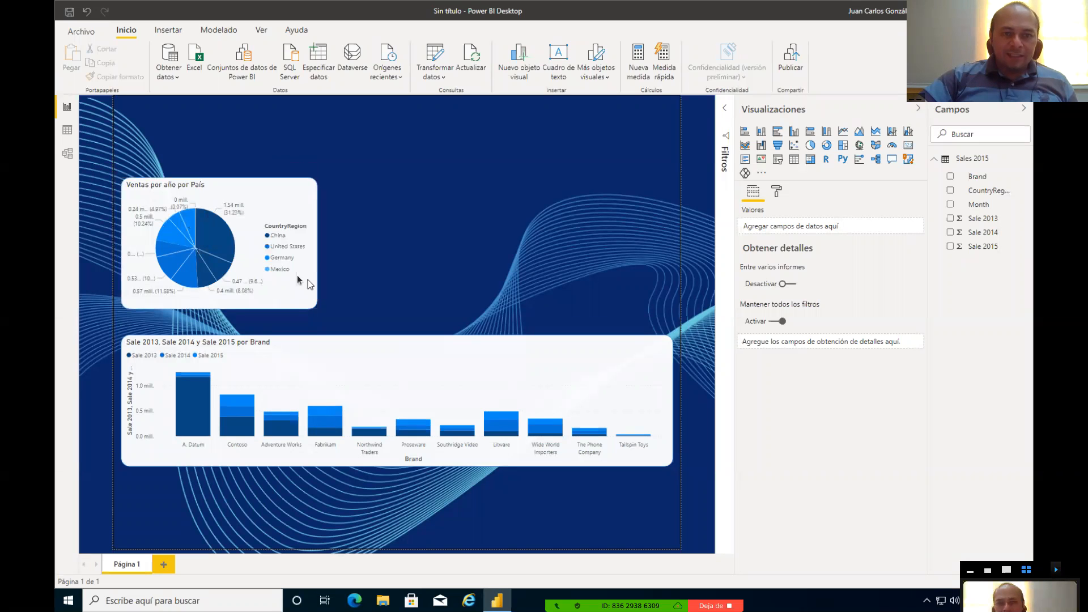
mouse_move(210, 239)
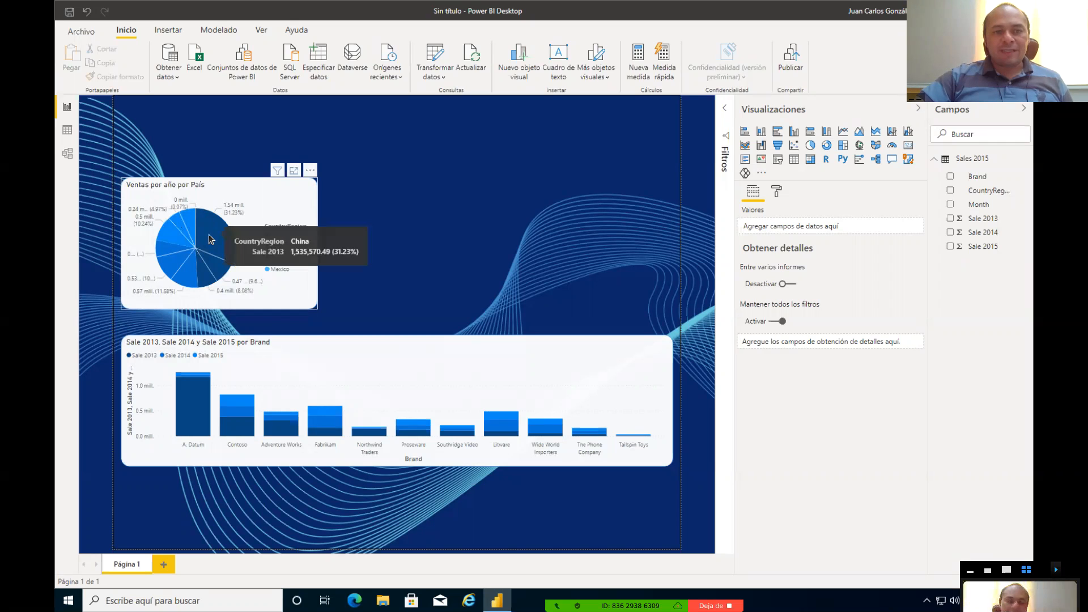
left_click(209, 236)
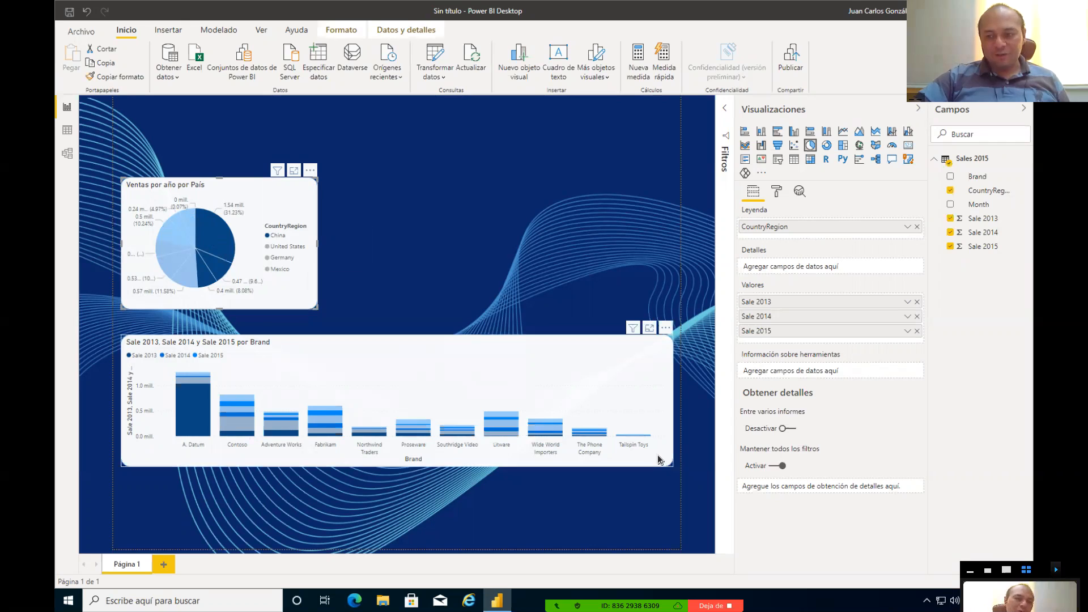
left_click(311, 291)
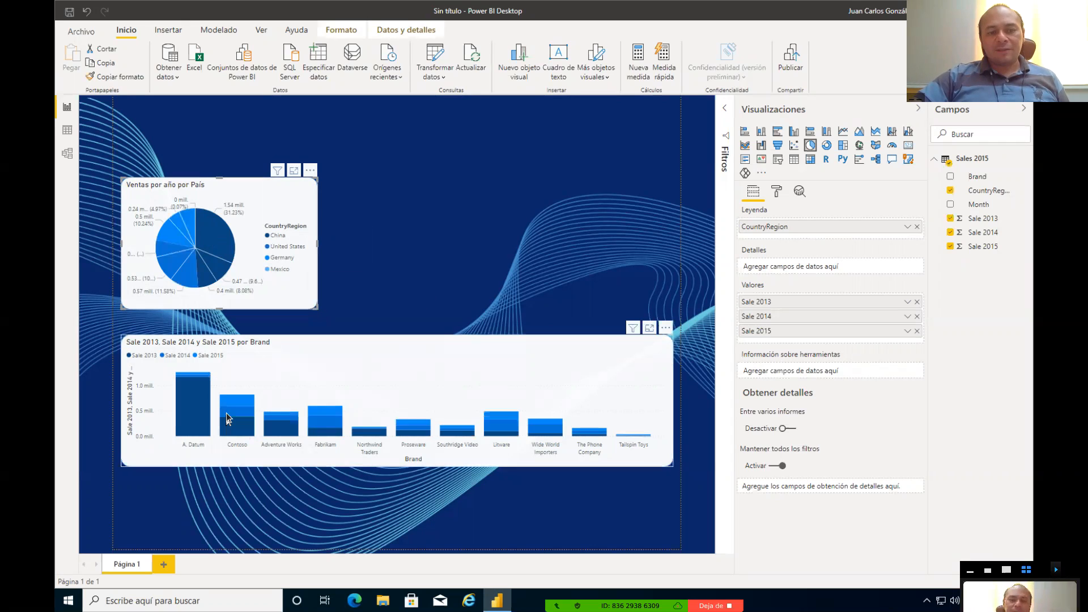
mouse_move(231, 401)
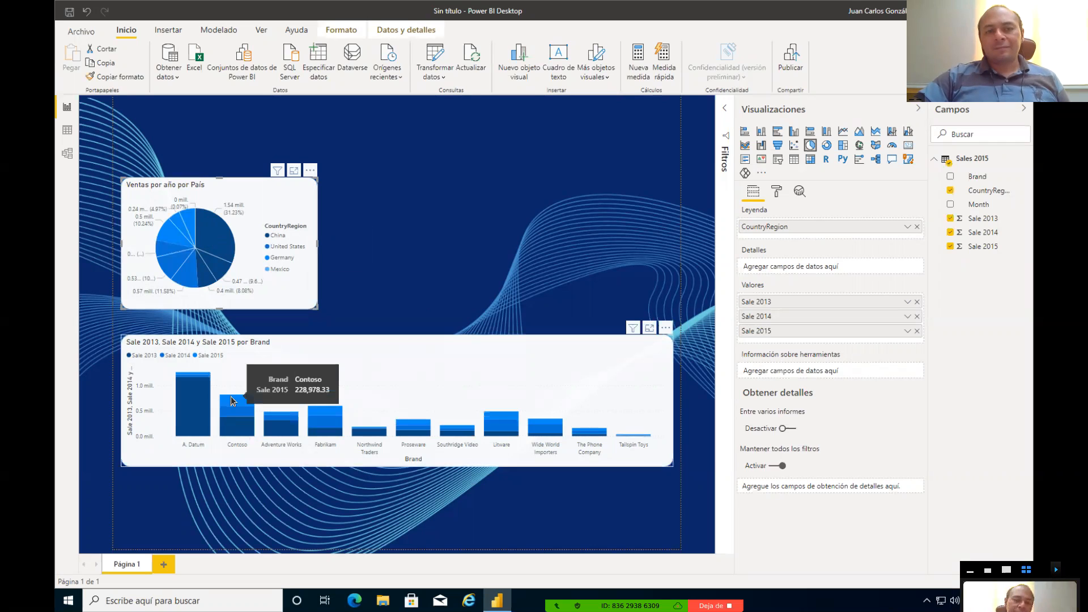
left_click(231, 401)
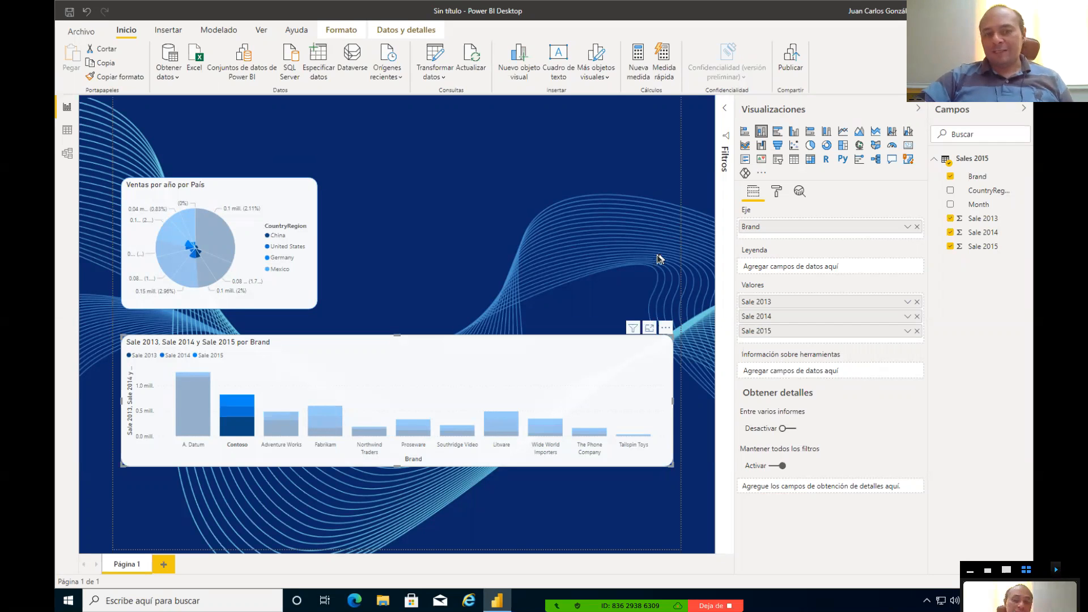
mouse_move(306, 303)
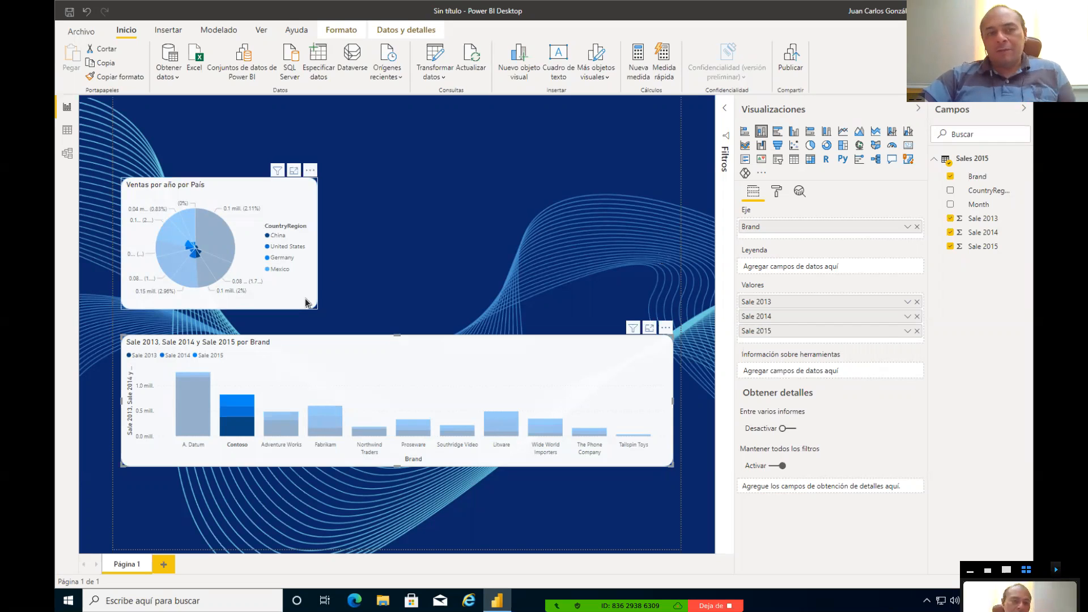
left_click(306, 303)
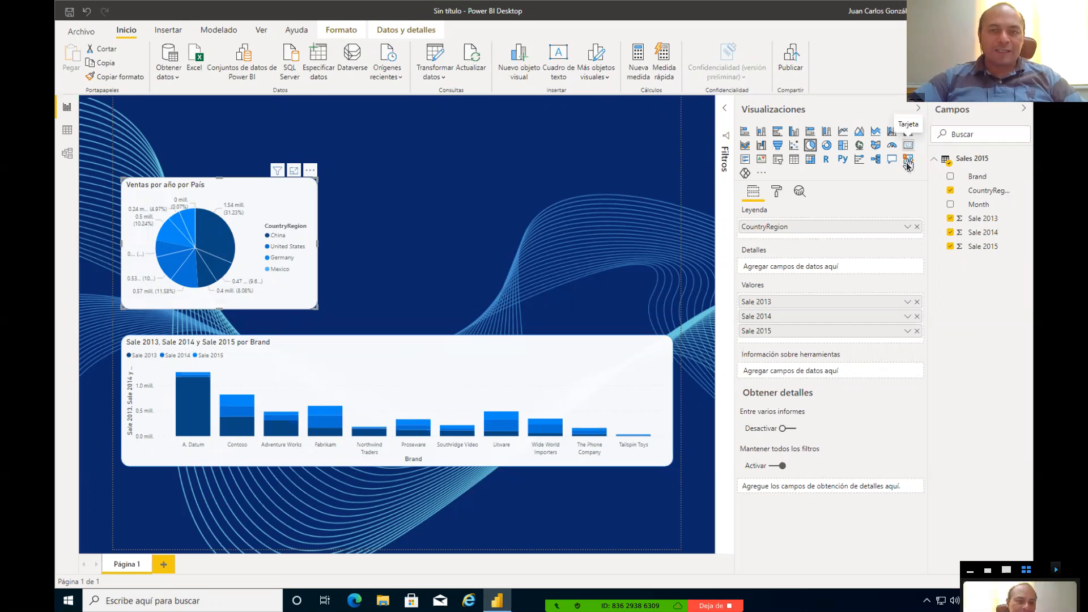
Step: Add a Tarjeta (card) visual showing Sale 2013 in the empty area beside the pie chart, leaving the pie chart intact
left_click(909, 144)
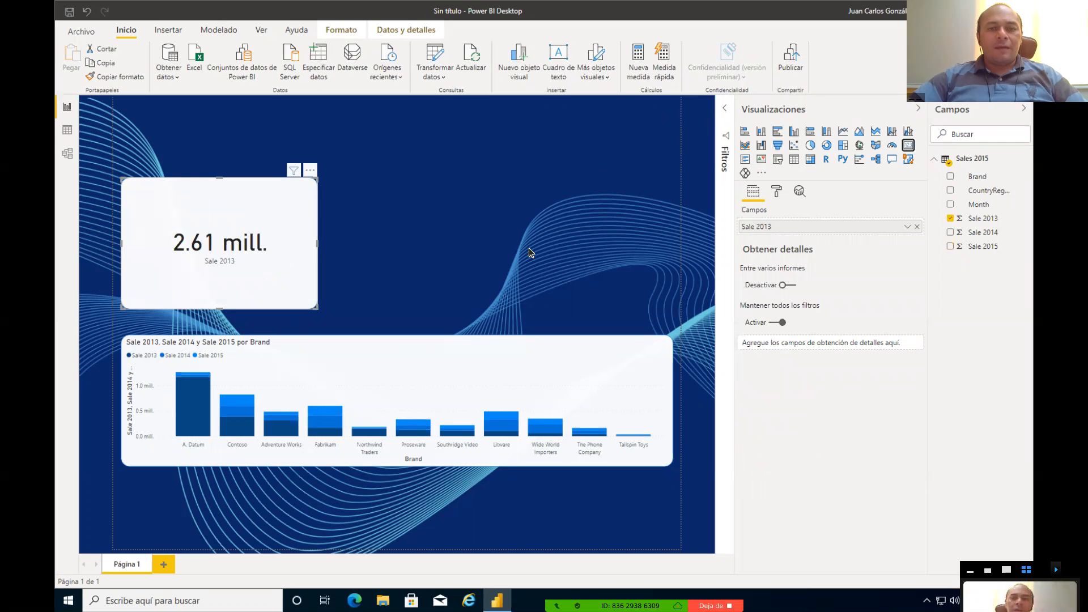
key("ctrl+z")
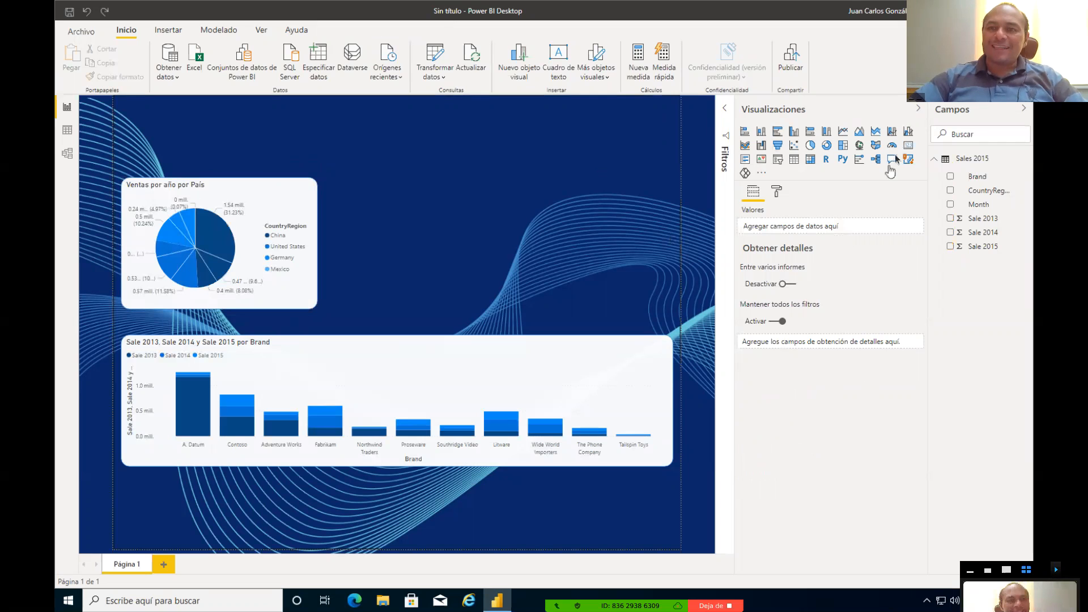
left_click(909, 150)
left_click_drag(256, 156, 514, 235)
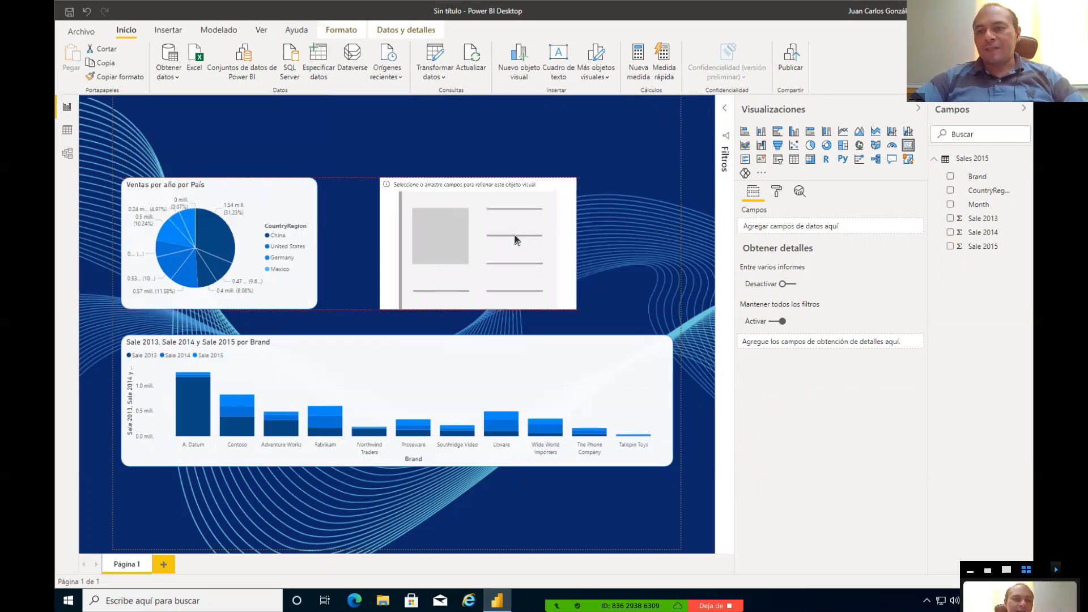
left_click(949, 219)
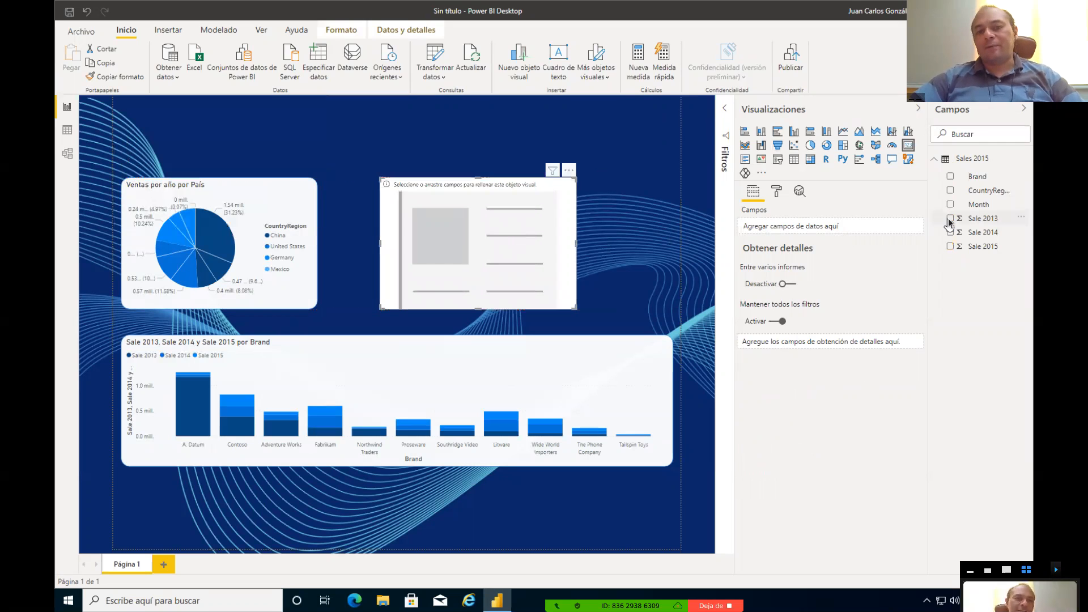
left_click(963, 177)
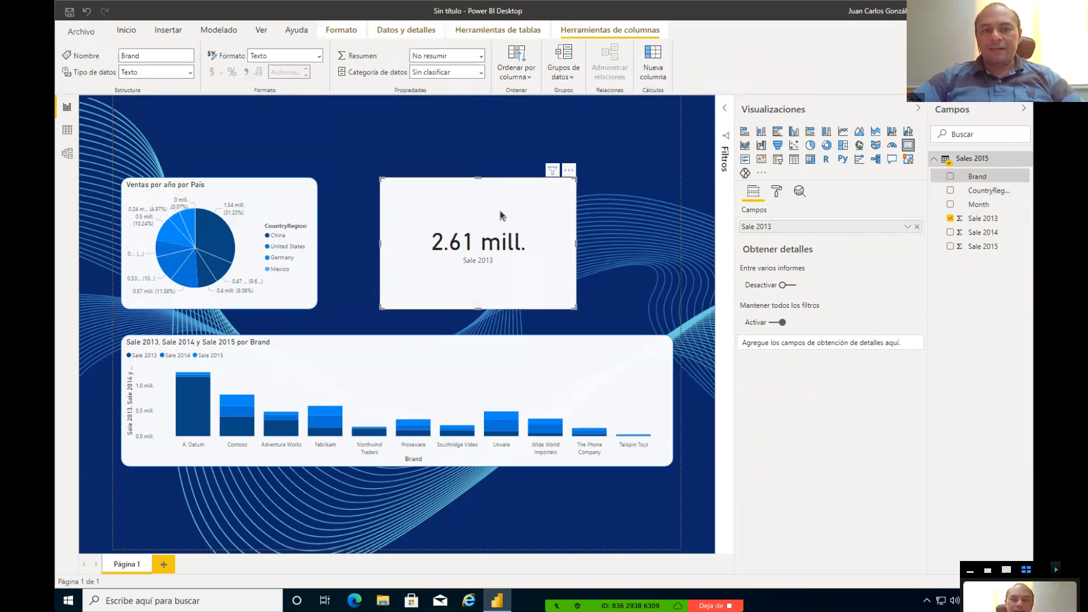
Step: Try Brand as the card's field in place of Sale 2013, and restore Sale 2013
left_click(950, 218)
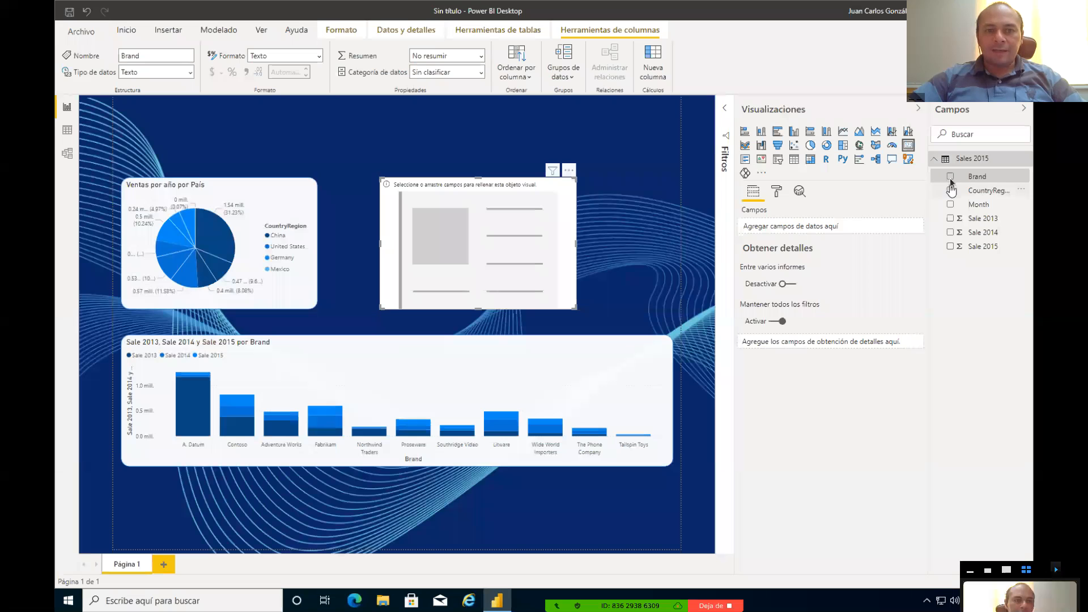
left_click(951, 176)
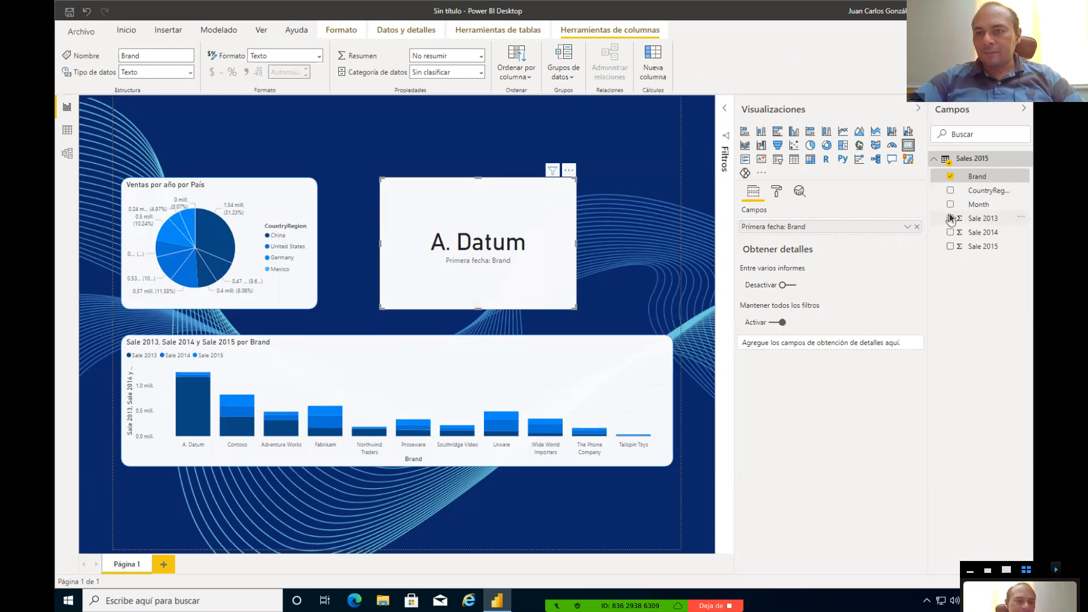
left_click(950, 176)
left_click(950, 218)
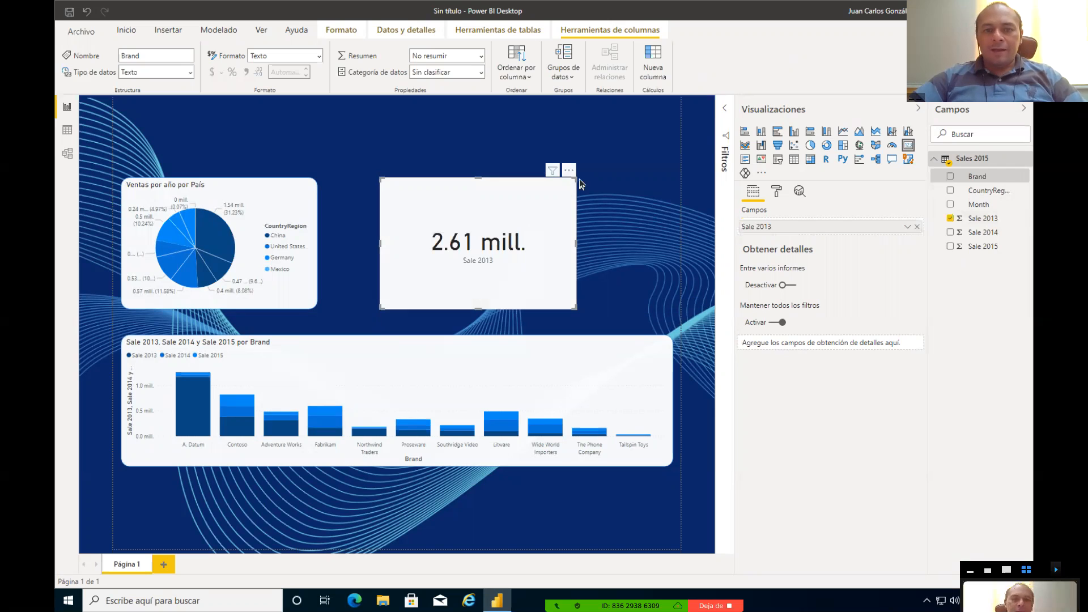
Step: Shrink the card to about two thirds of its width and under half its height, keeping its lower-left corner in place
left_click_drag(577, 179, 508, 254)
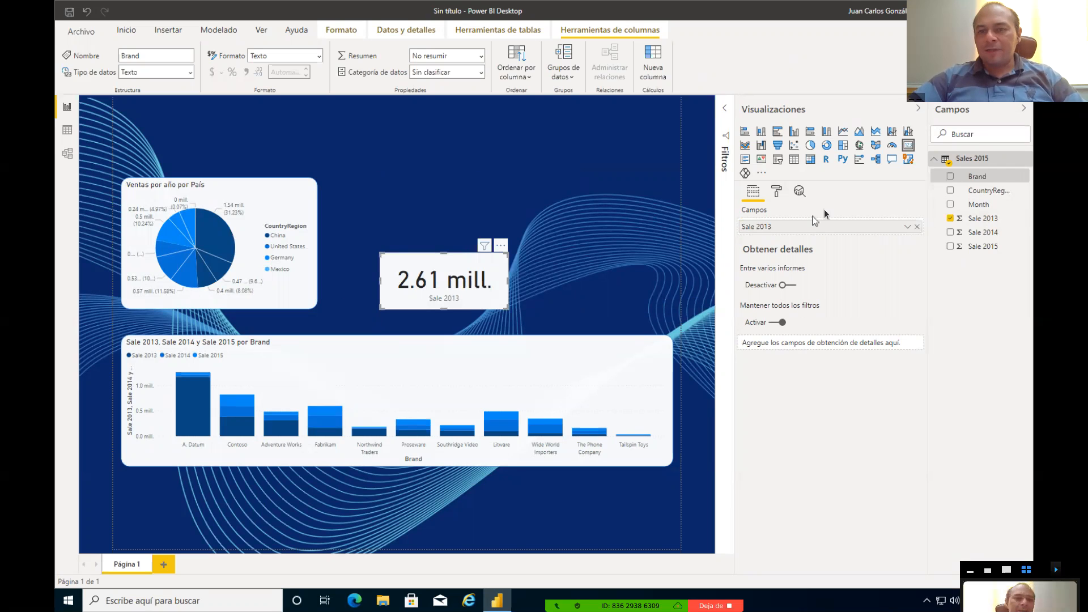
Step: Try a light blue background colour on the Sale 2013 card
left_click(776, 193)
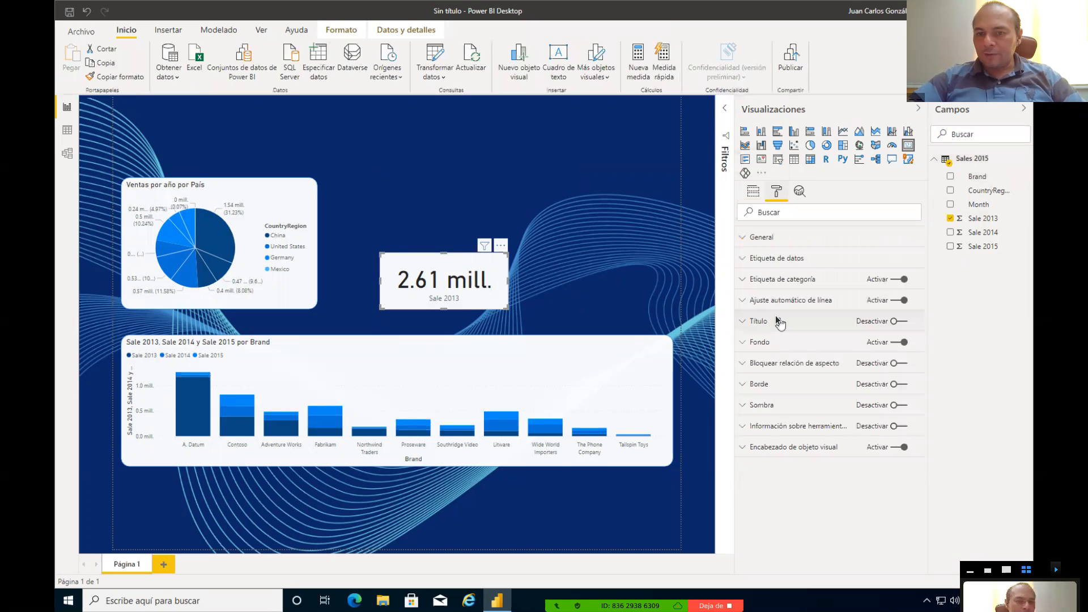
left_click(762, 342)
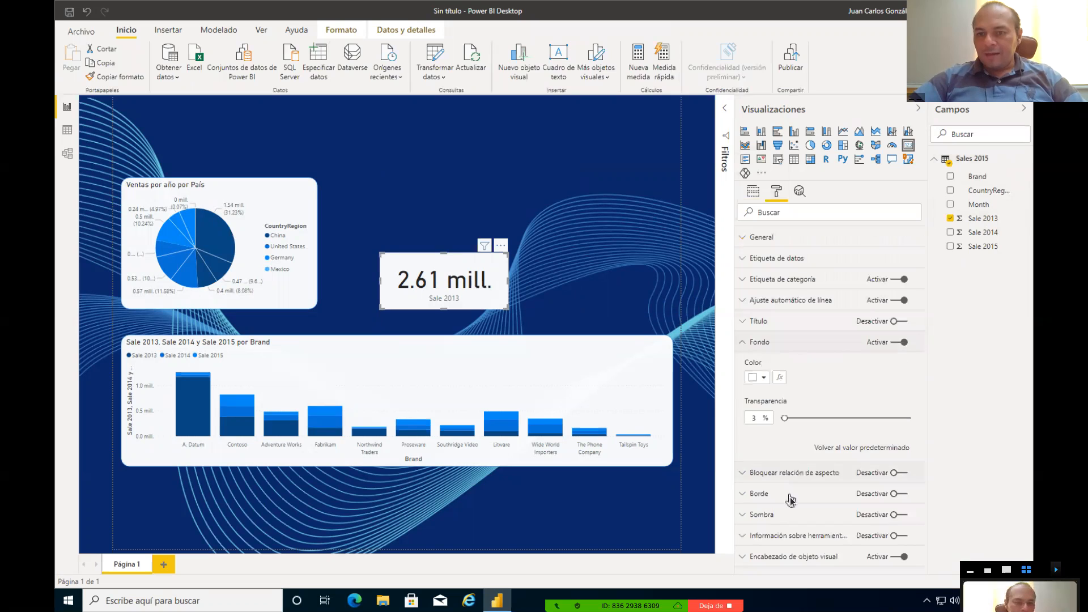
left_click(759, 377)
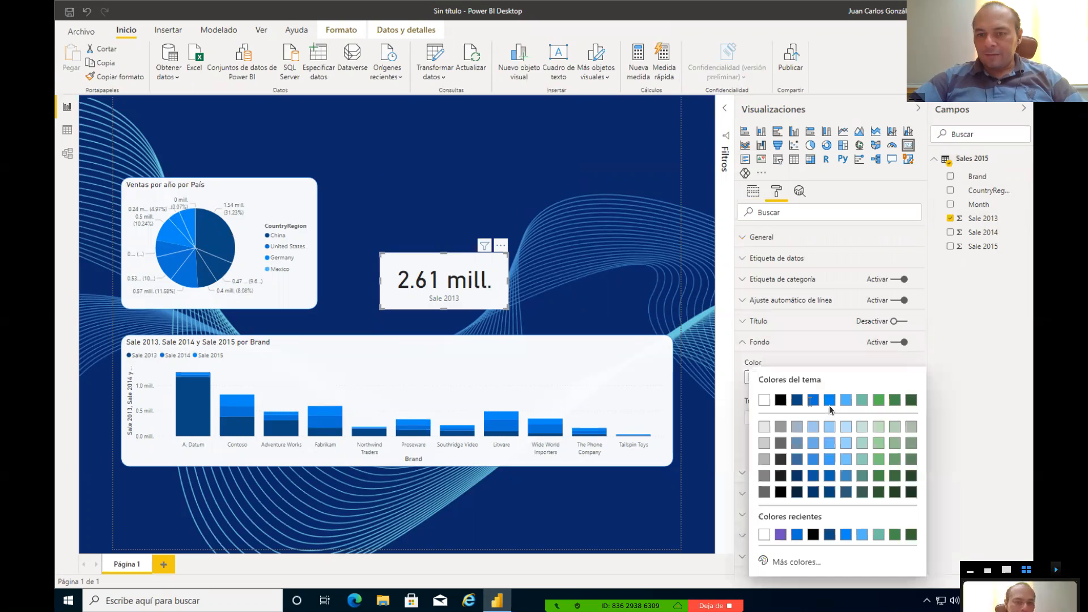
left_click(794, 560)
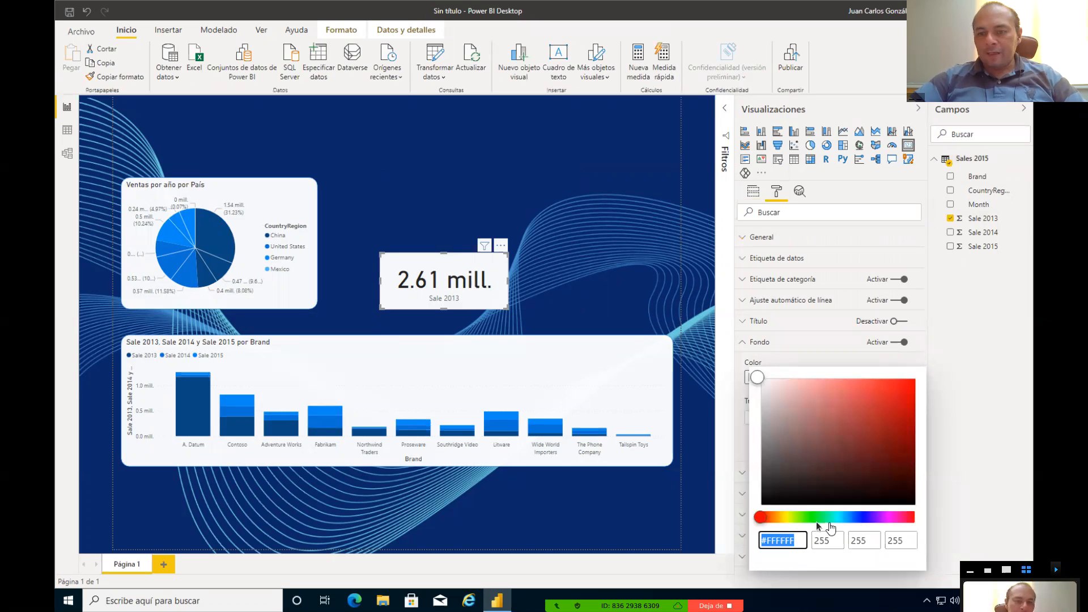
left_click(777, 514)
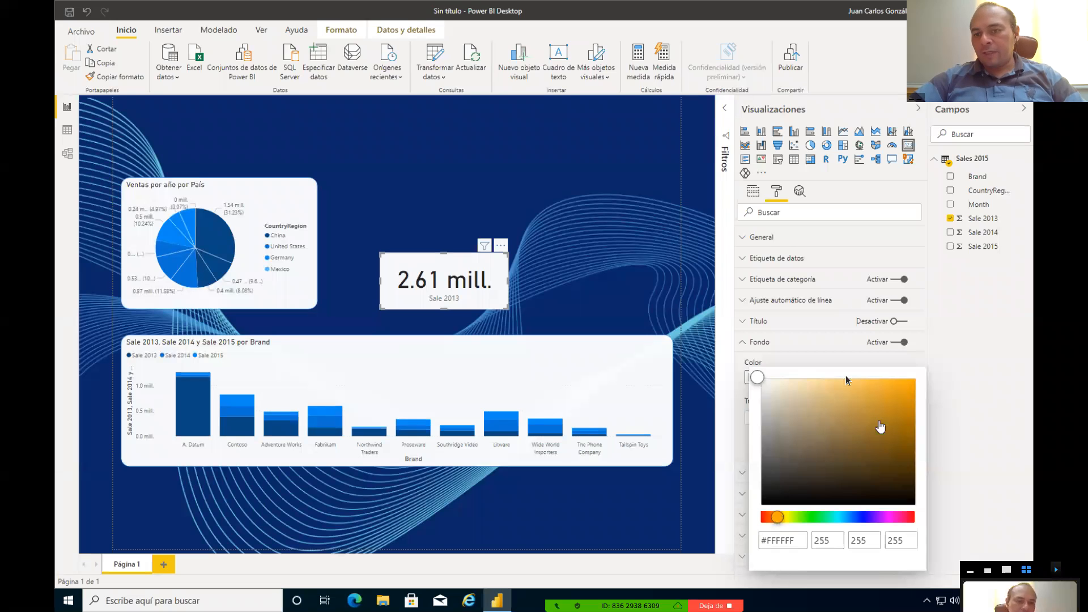
left_click(975, 350)
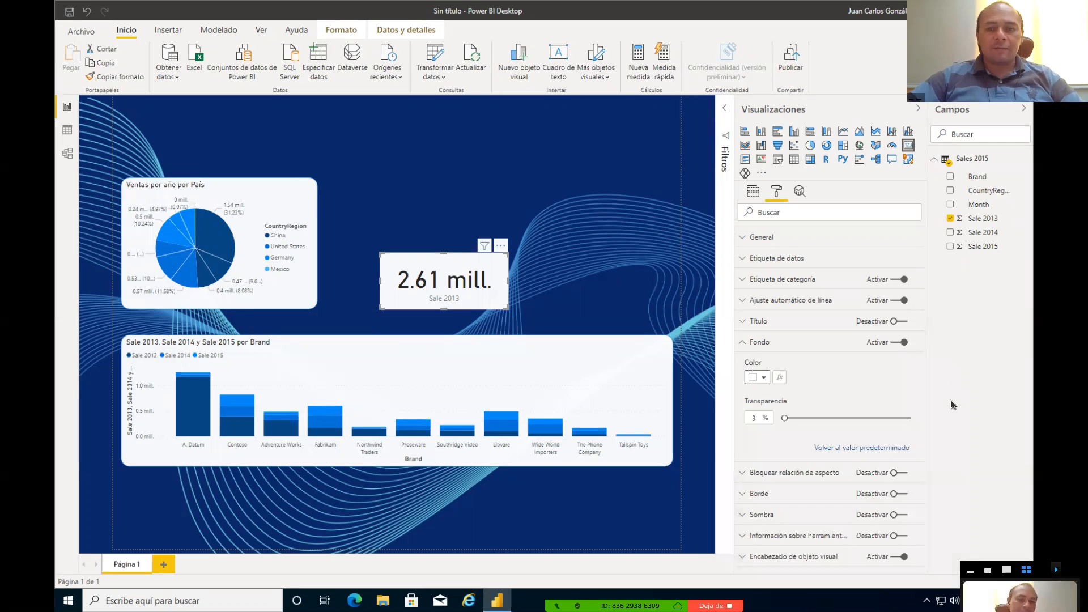
left_click(764, 377)
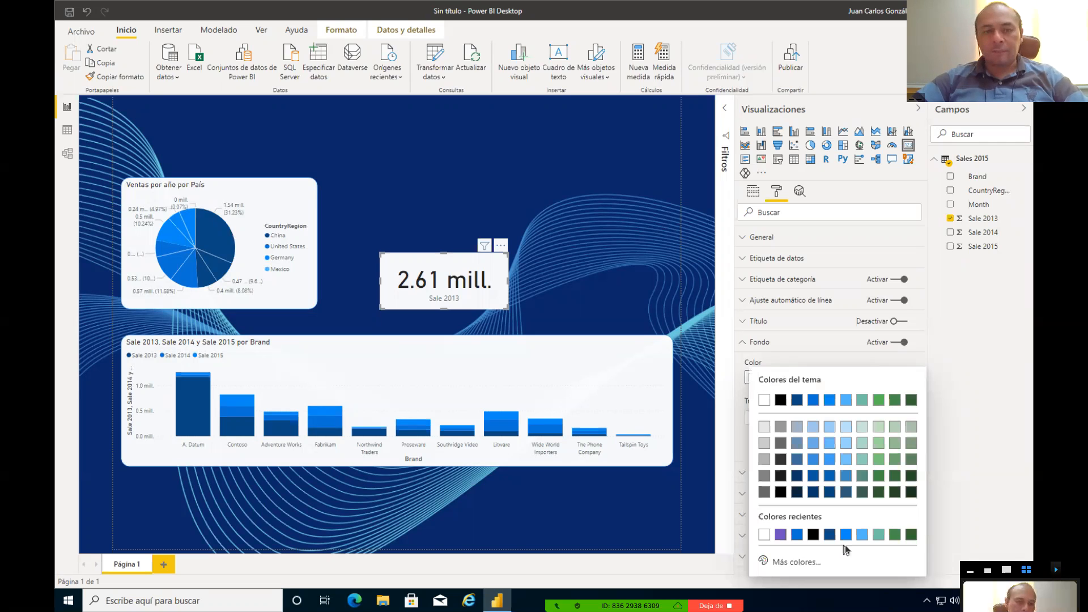
left_click(862, 535)
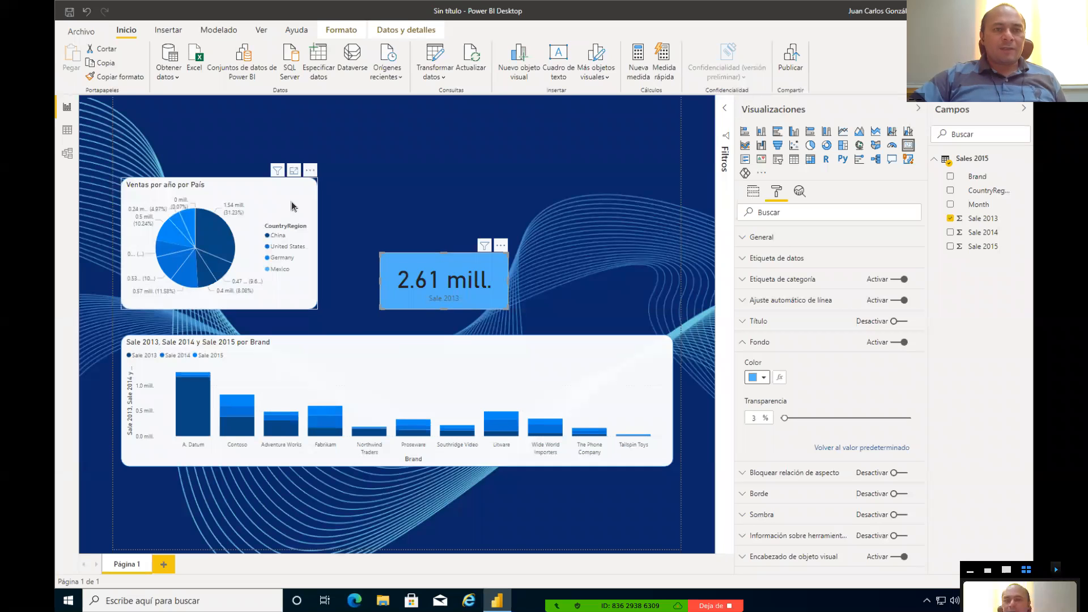
Step: Copy the pie chart's formatting onto the Sale 2013 card with the Copiar formato tool
left_click(136, 74)
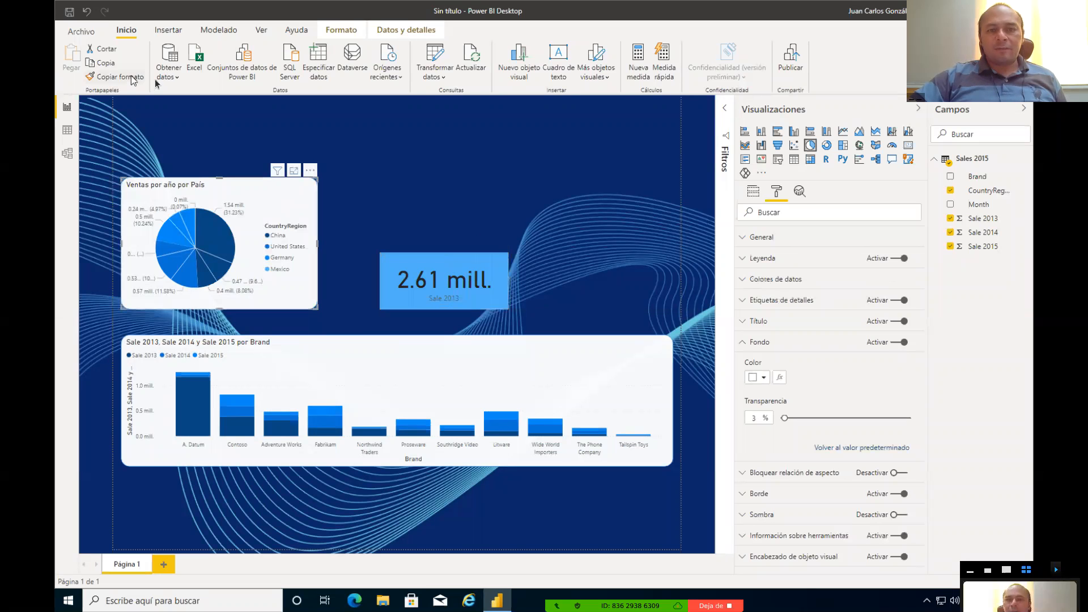
left_click(424, 252)
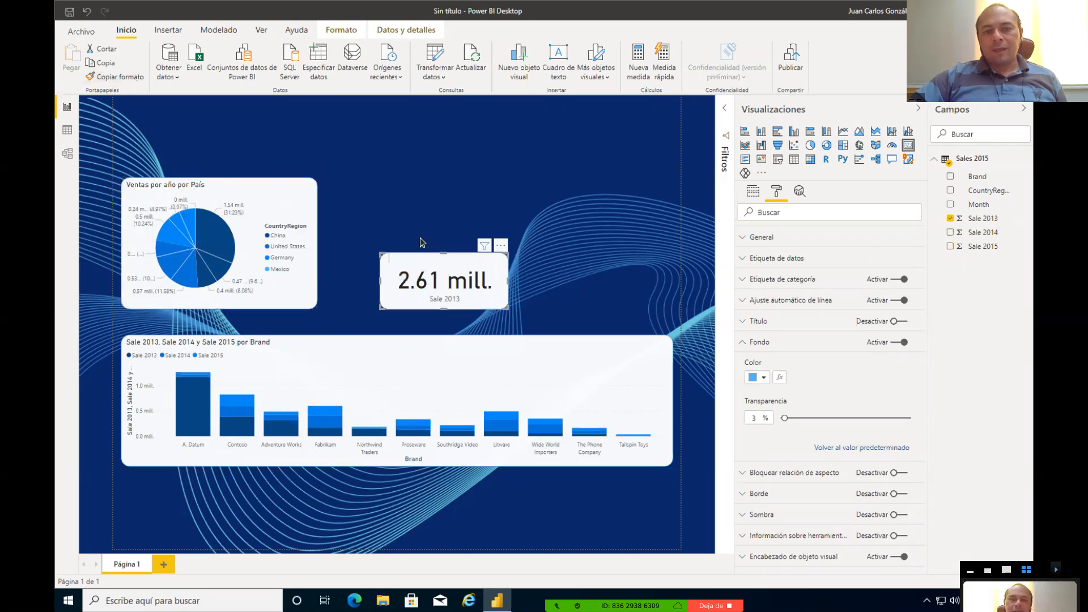
left_click(439, 220)
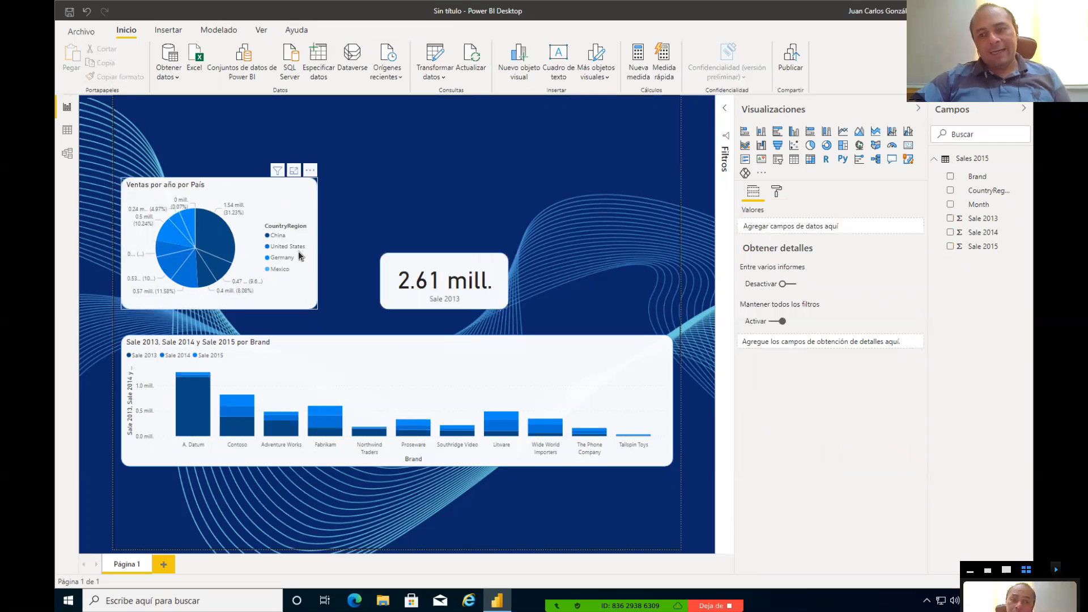
Step: Set the card's background to the theme's lightest teal-green and move the card up level with the pie chart's top edge
left_click(478, 285)
left_click(776, 193)
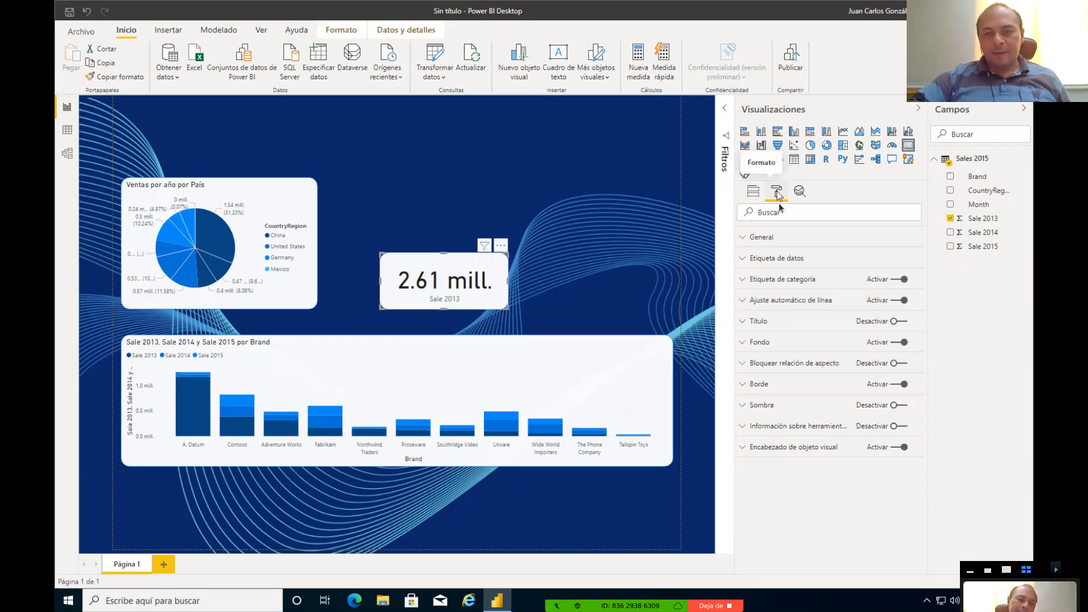
left_click(804, 343)
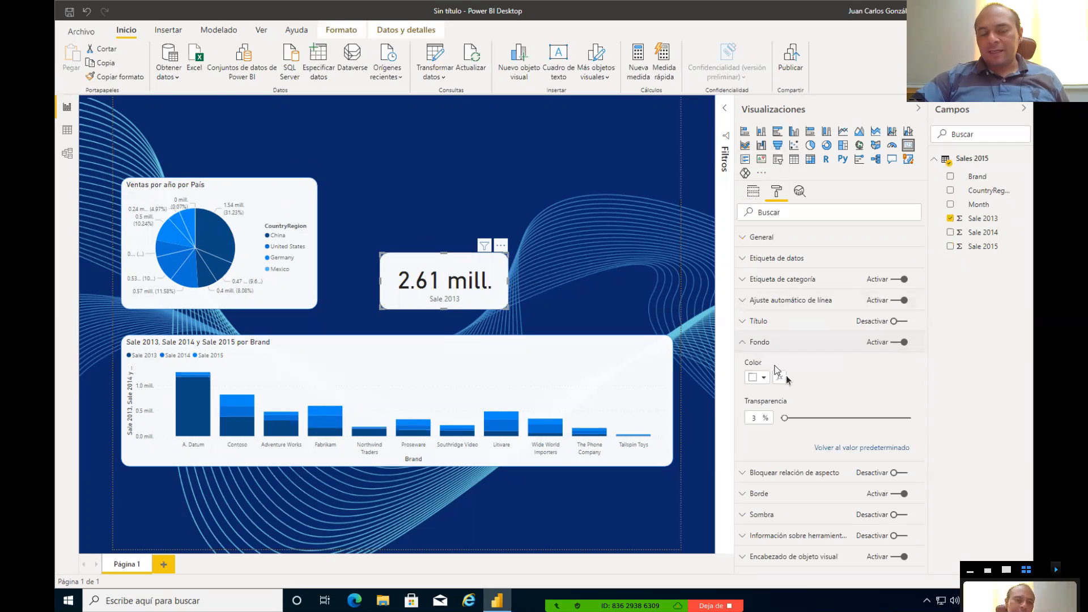
left_click(764, 378)
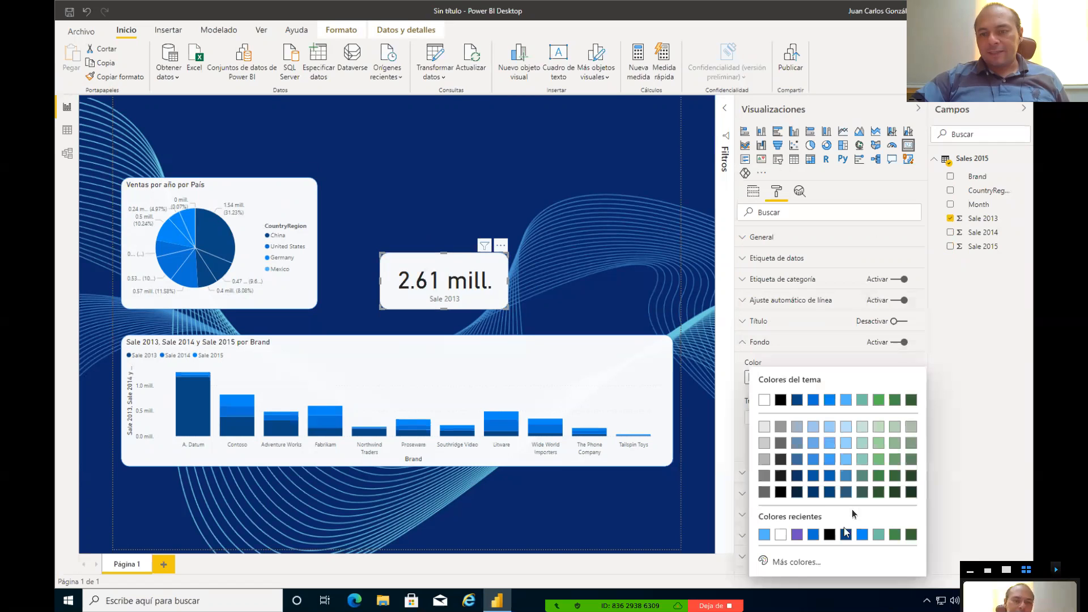
left_click(862, 428)
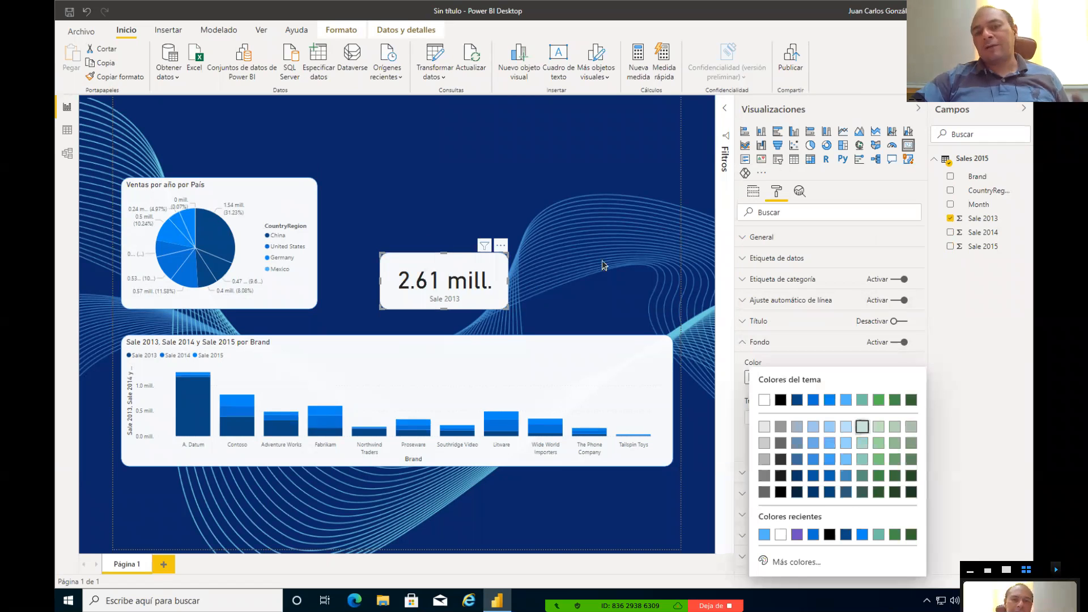
left_click(603, 265)
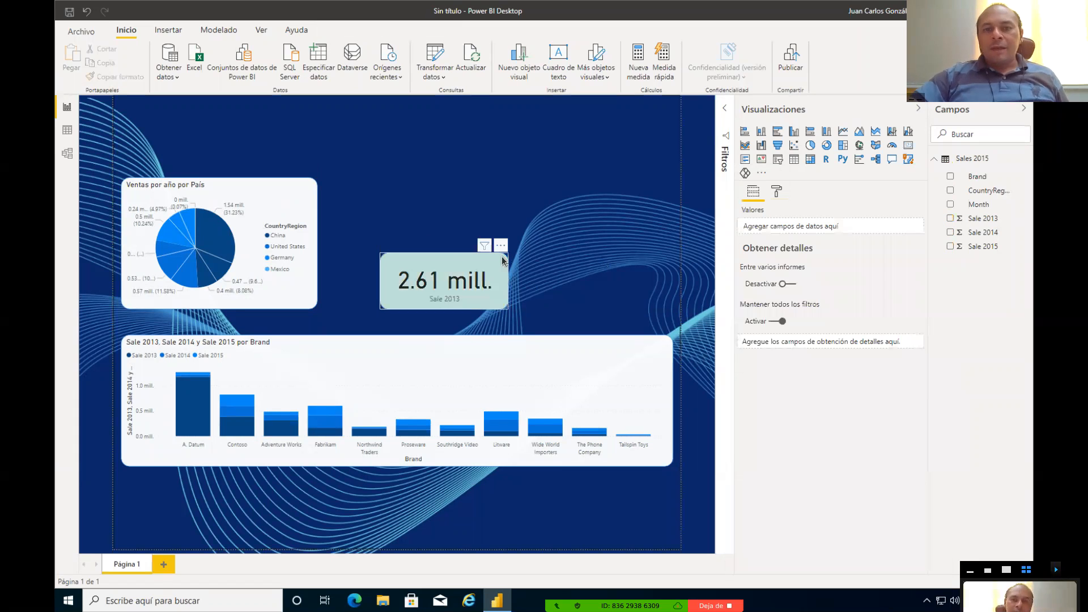
left_click_drag(502, 259, 494, 190)
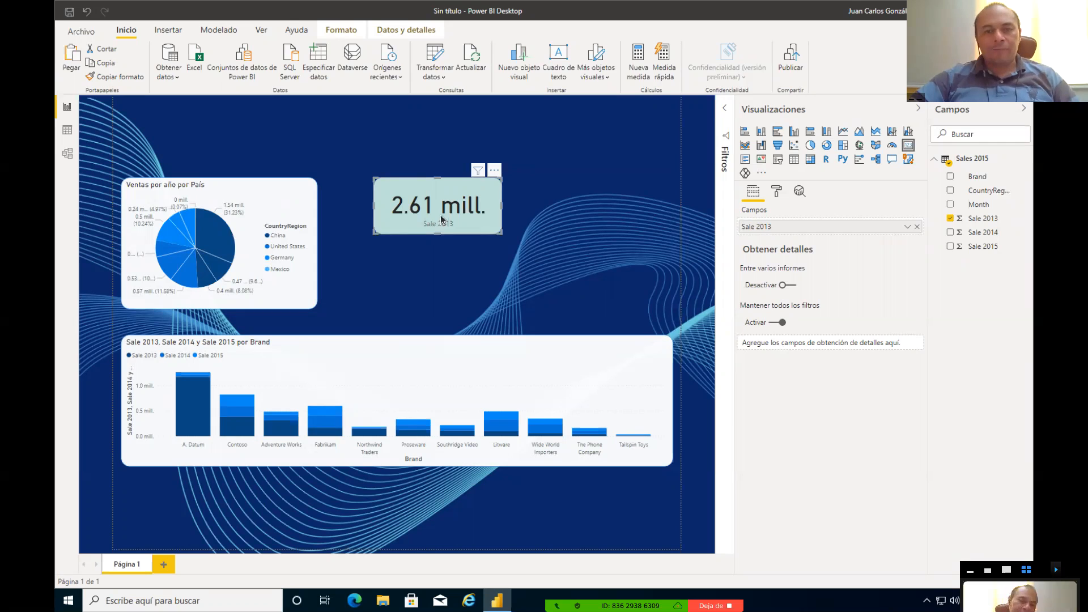
left_click(596, 229)
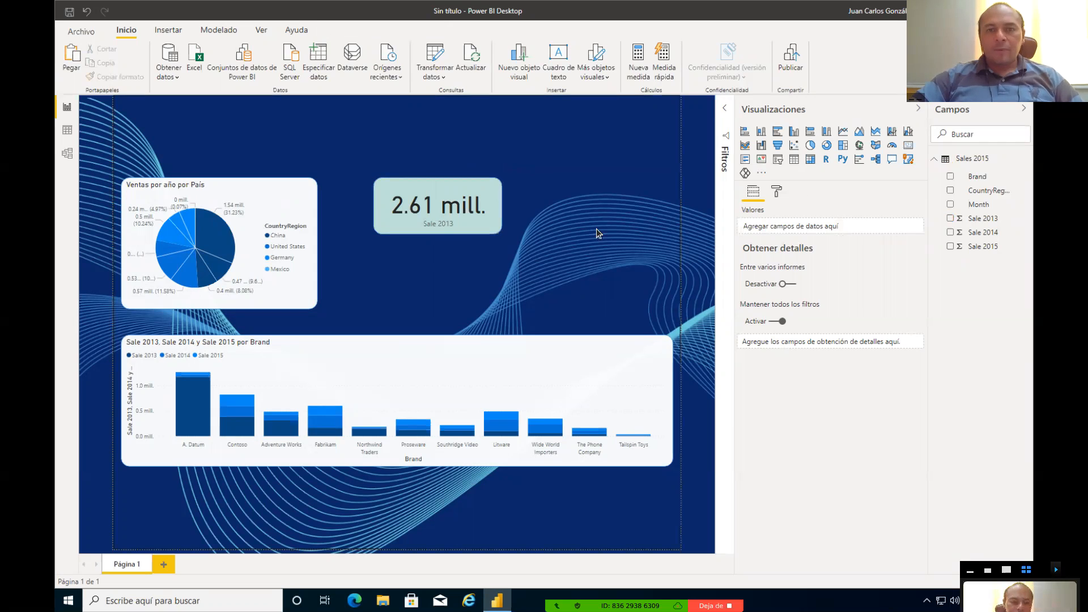
Step: Paste a copy of the Sale 2013 card beside the original, level with it, and replace its field with Sale 2014
key("ctrl+v")
left_click_drag(443, 201, 585, 200)
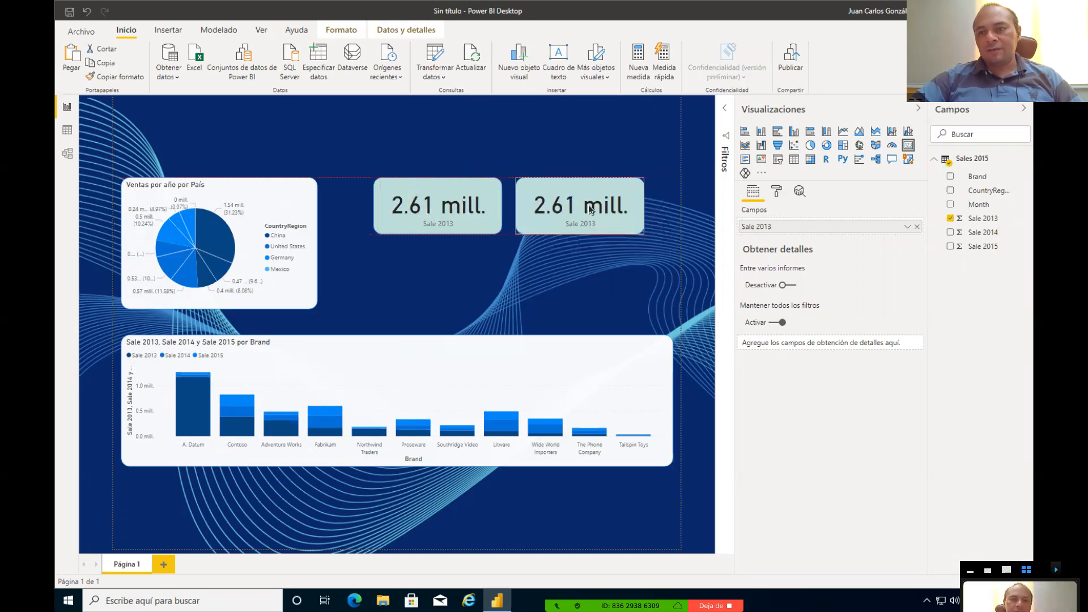
left_click(950, 219)
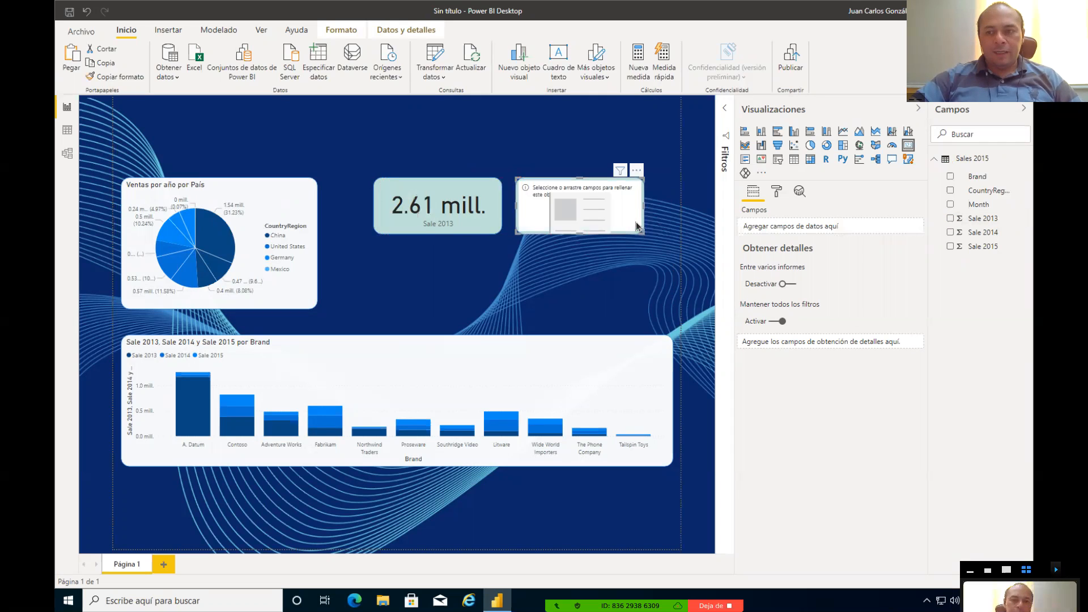
left_click(950, 232)
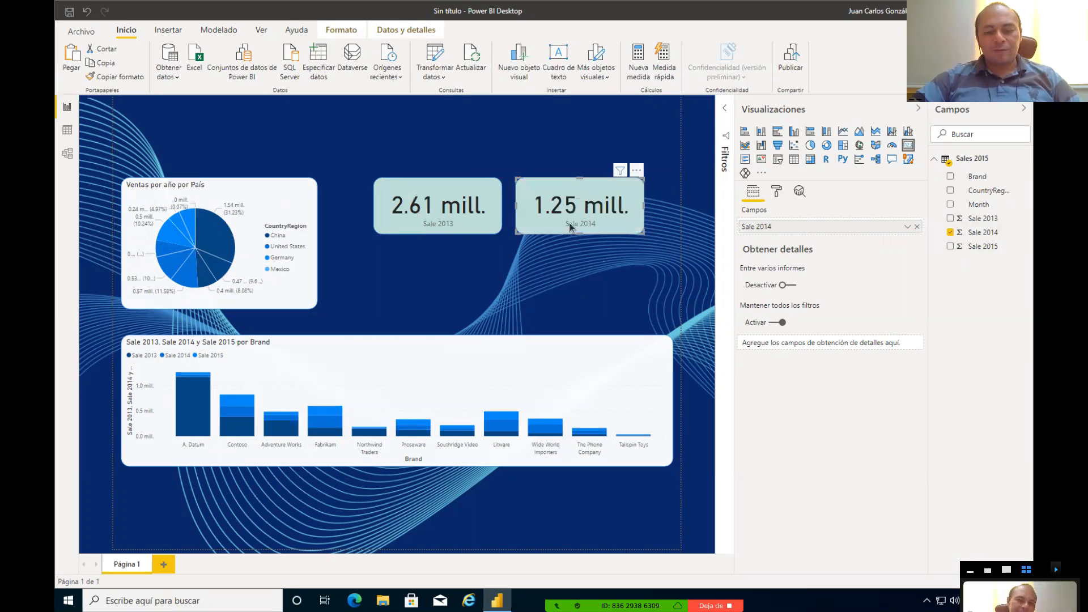
Step: Paste another copy of the card beneath the first two and replace its Sale 2014 field with Sale 2015
key("ctrl+v")
left_click_drag(554, 223, 491, 284)
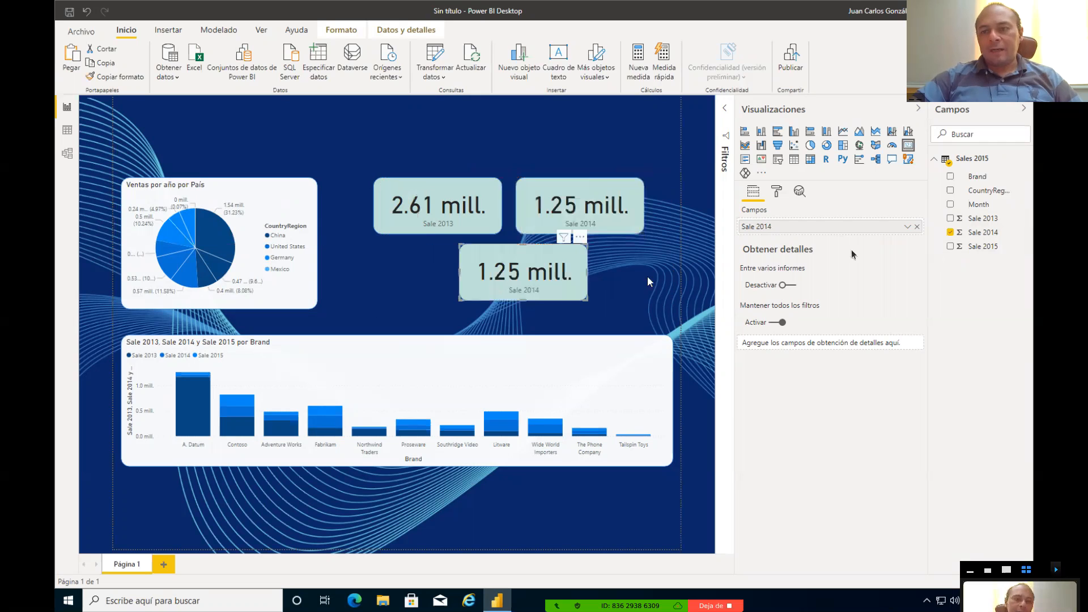
left_click(949, 233)
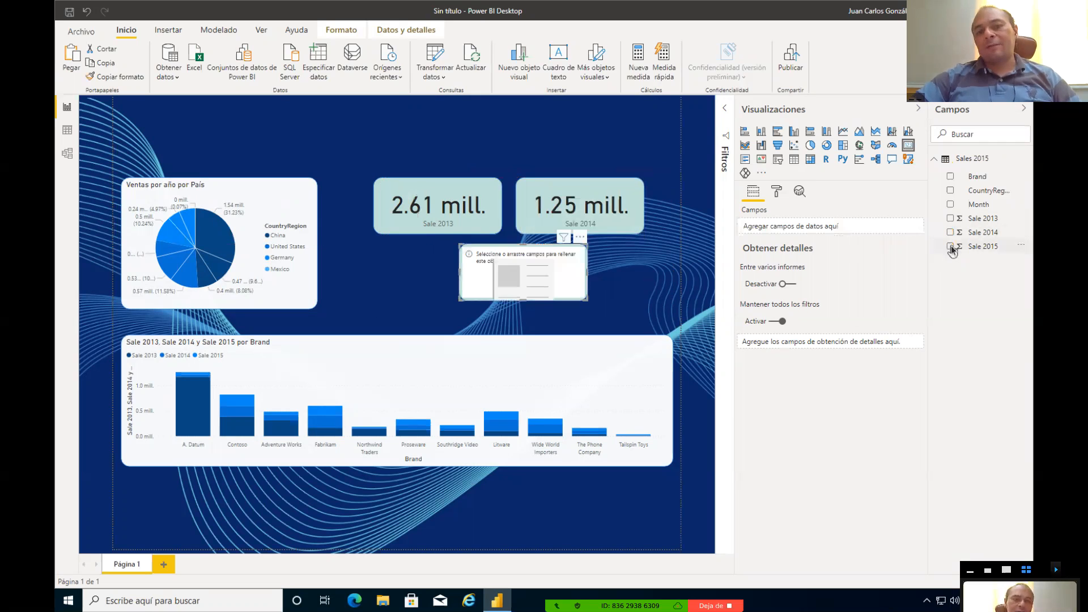
left_click(950, 247)
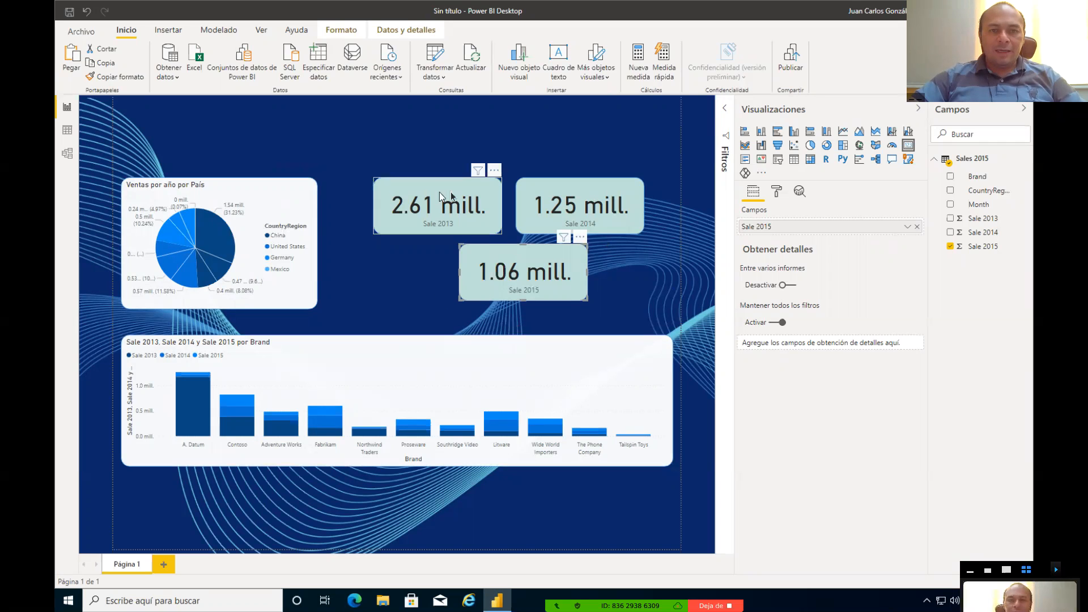
Step: Line up the Sale 2013, 2014 and 2015 cards in an evenly spaced row beneath the brand chart and nudge the chart up slightly
left_click_drag(457, 186, 202, 486)
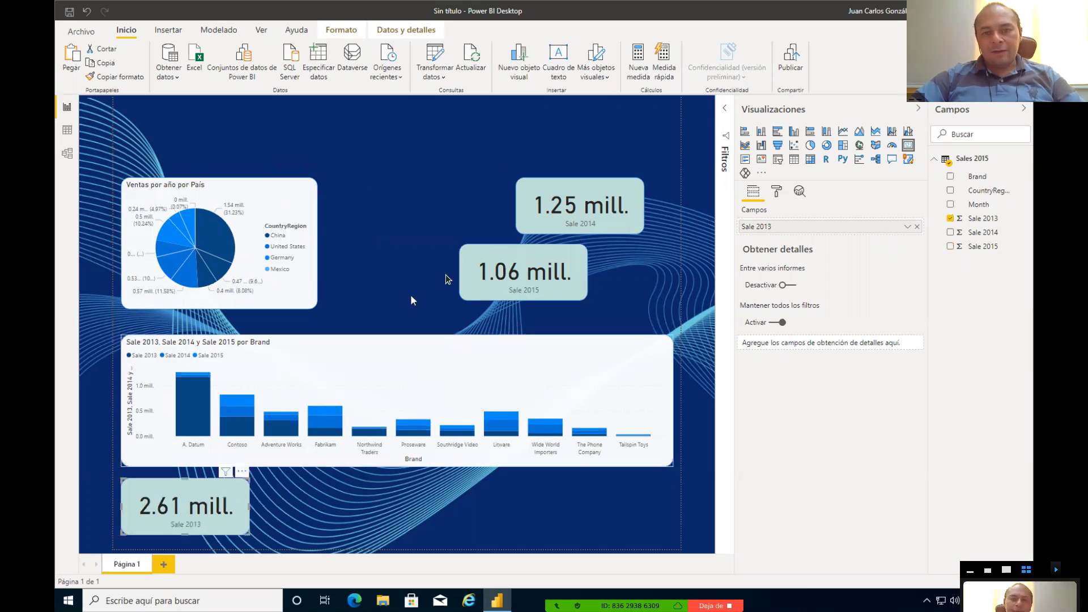
left_click_drag(530, 223, 332, 523)
left_click_drag(467, 294, 458, 528)
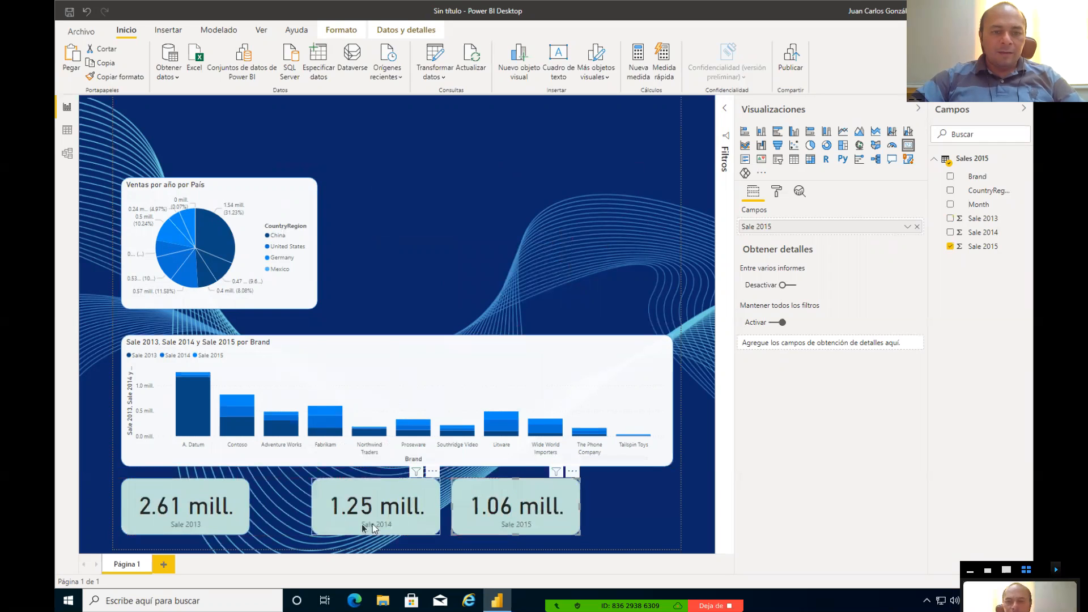
left_click_drag(304, 529, 290, 530)
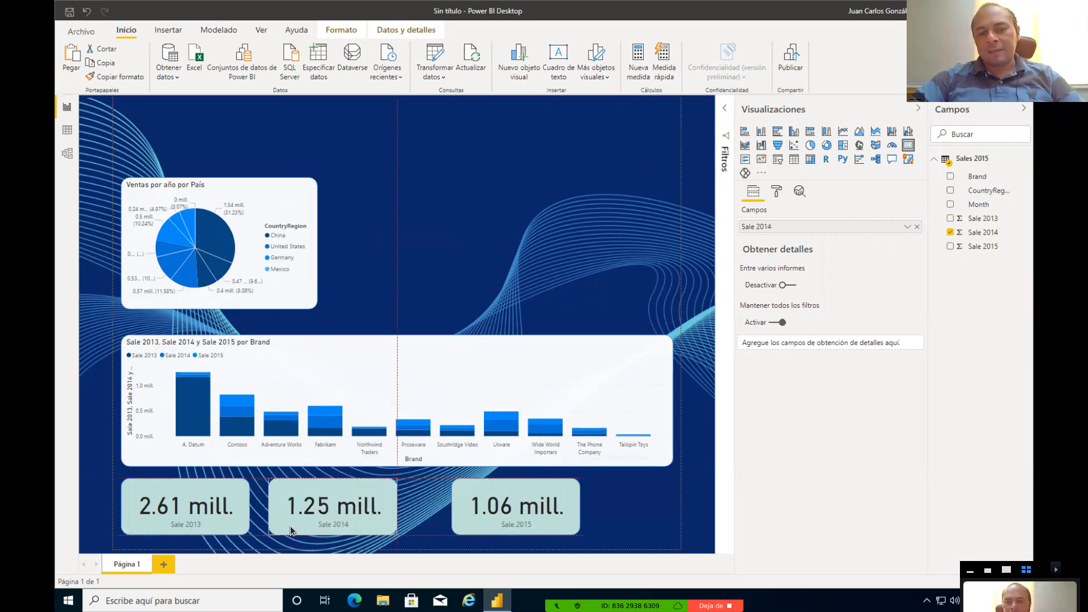
left_click_drag(448, 514, 427, 525)
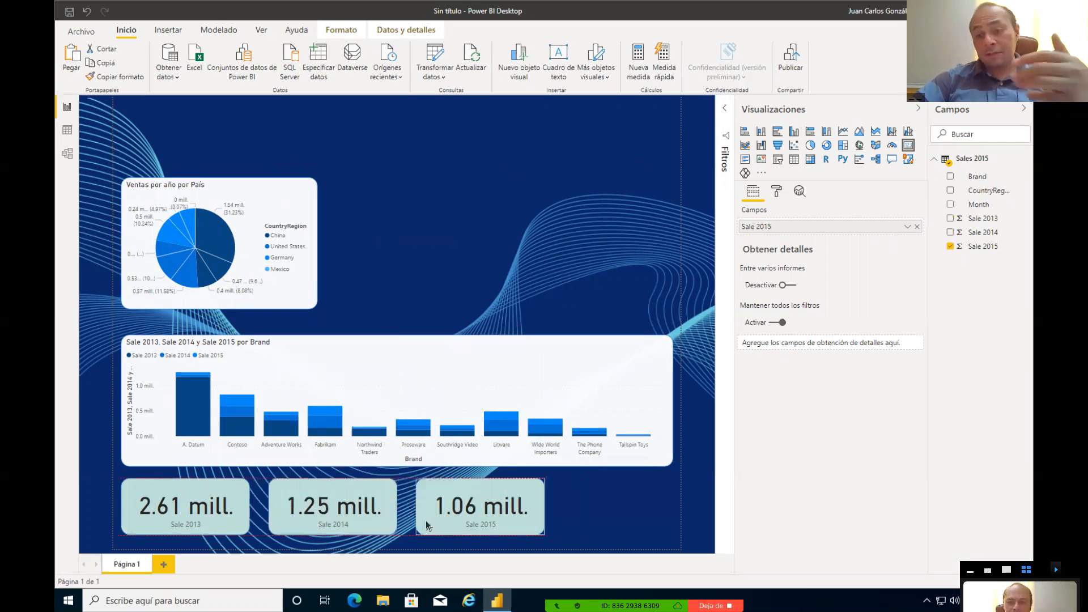
left_click(512, 163)
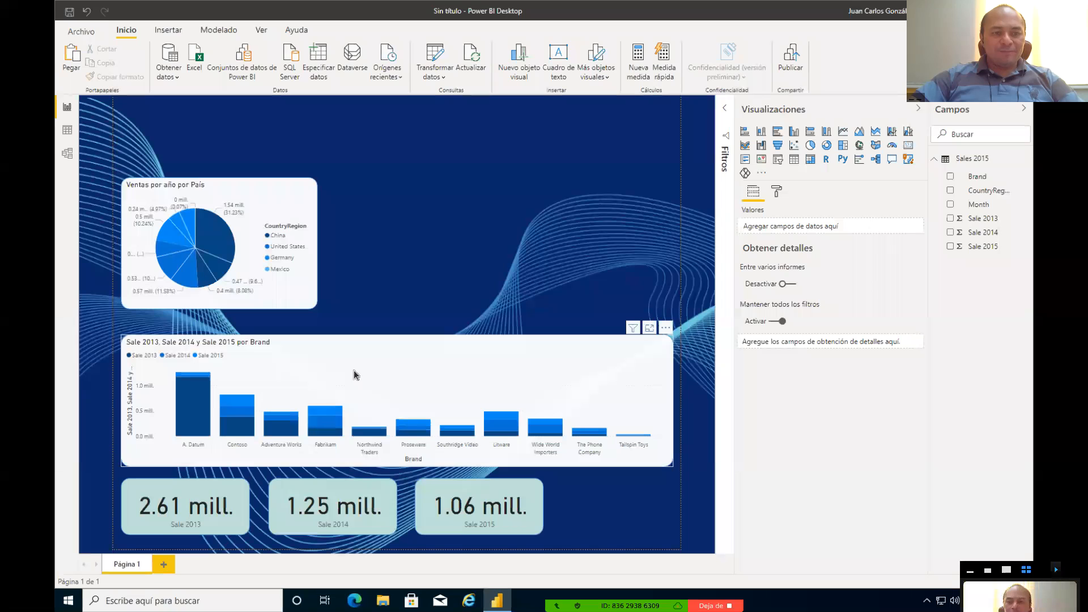
left_click_drag(353, 369, 355, 369)
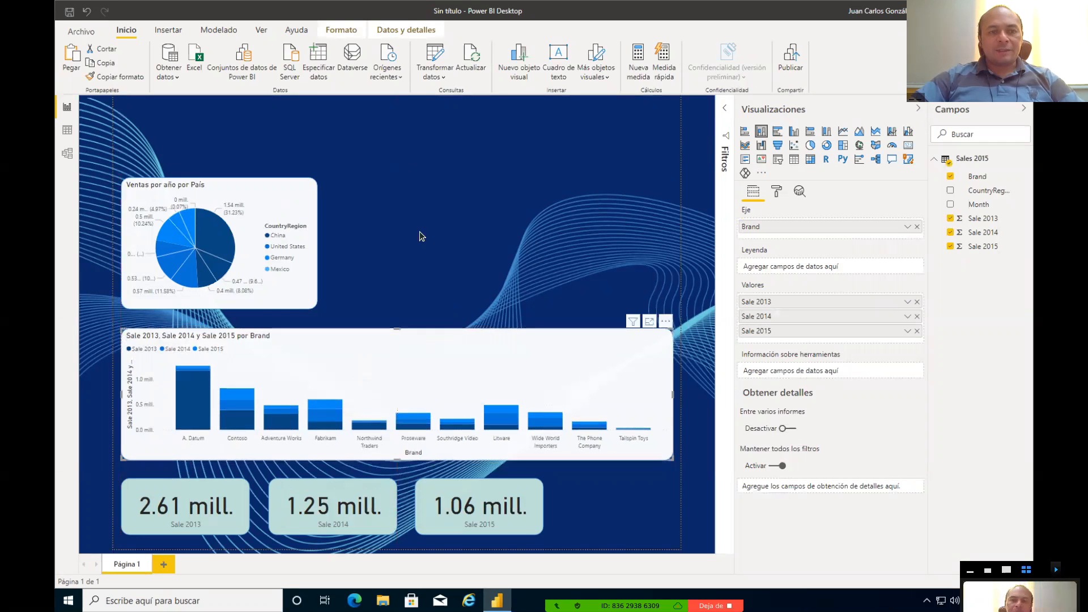
Step: Cross-filter the page by China in the pie chart and by Litware in the brand chart, clearing each selection
left_click(236, 248)
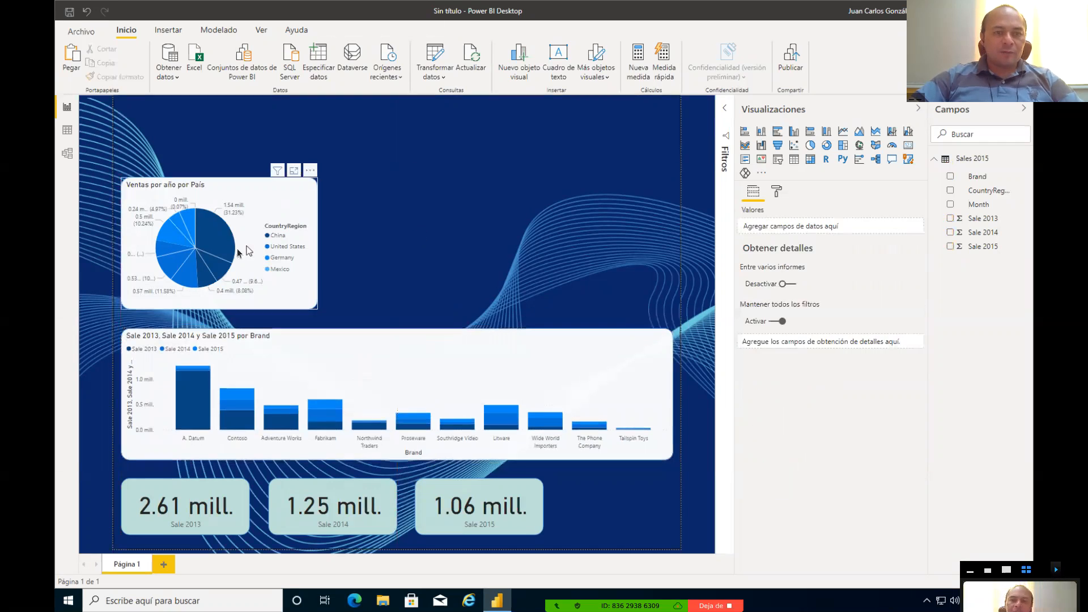
left_click(221, 274)
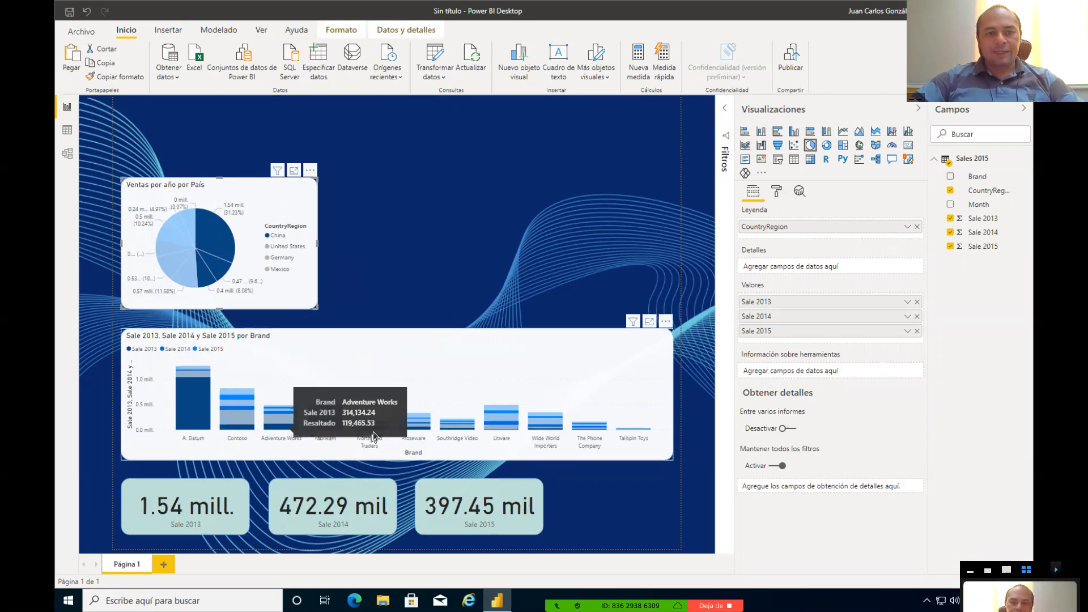
left_click(303, 292)
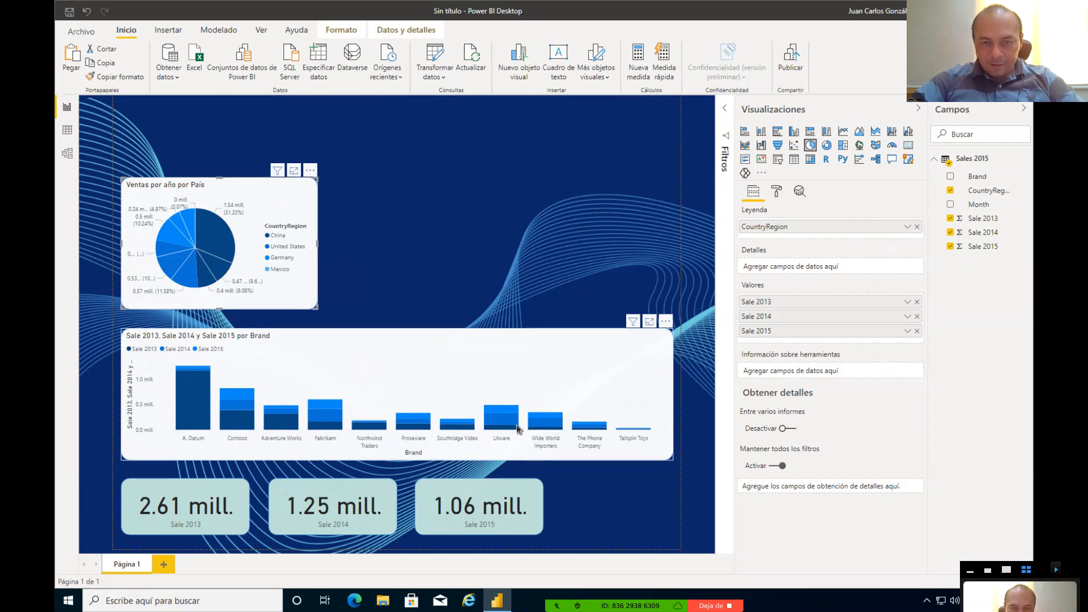
mouse_move(517, 428)
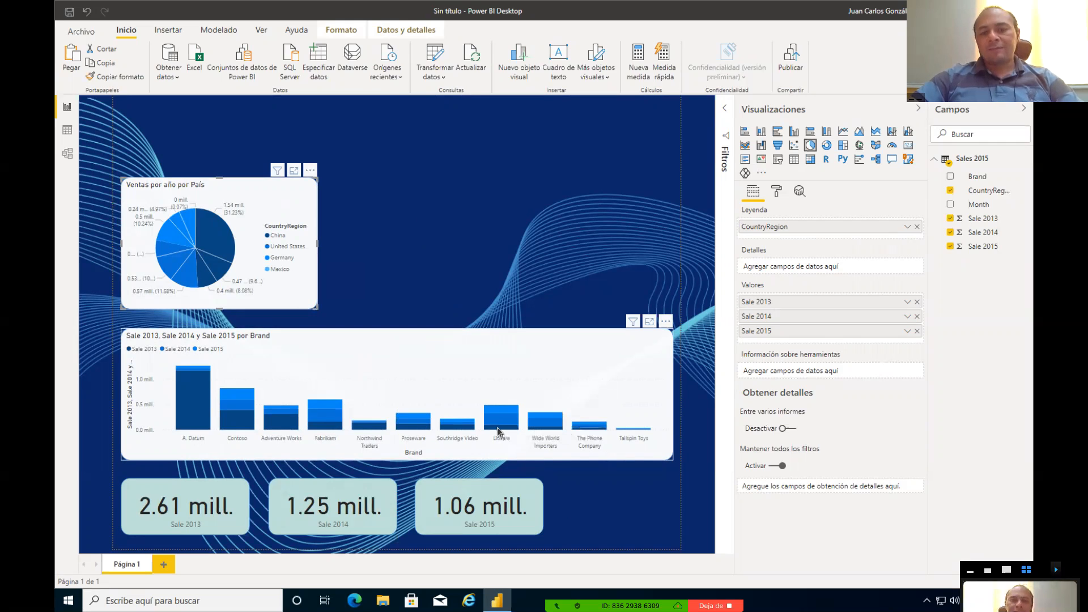
left_click(498, 427)
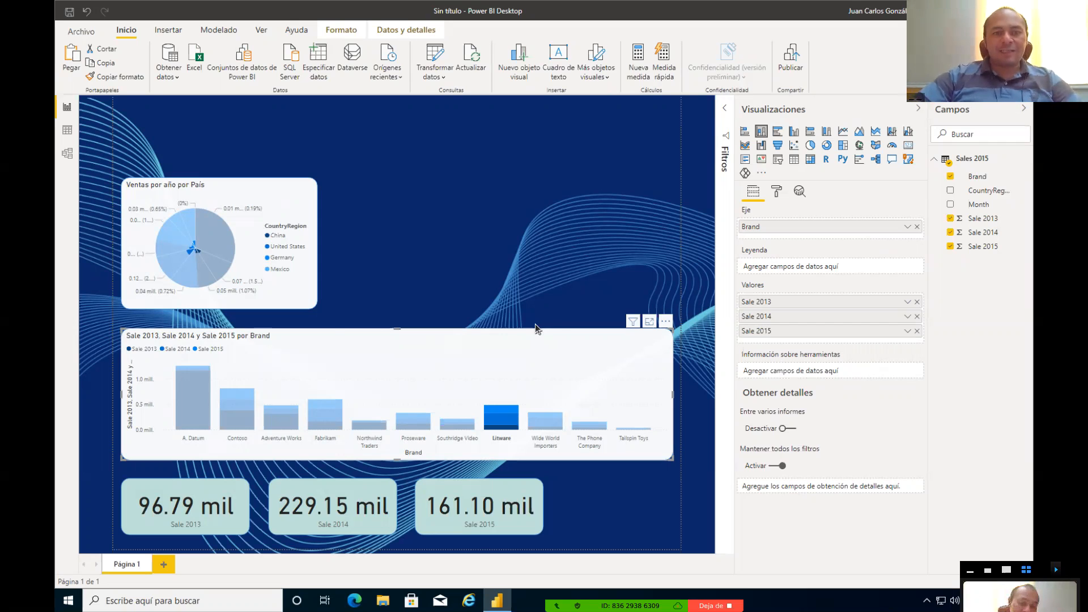
left_click(312, 291)
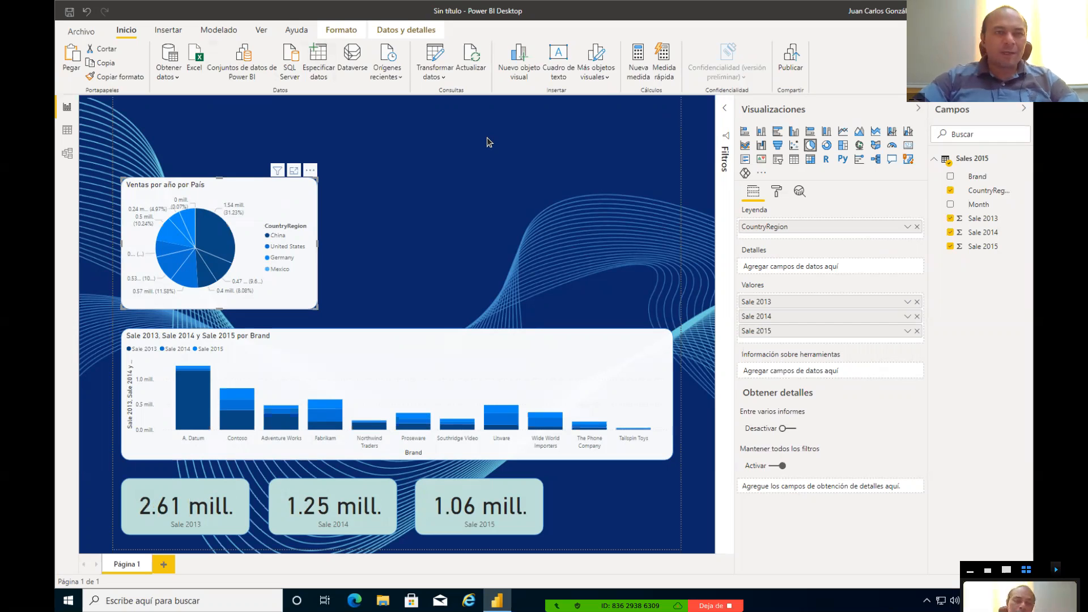
Step: Insert the iconfinder_business_economic_finance PNG image from the Descargas folder
left_click(168, 32)
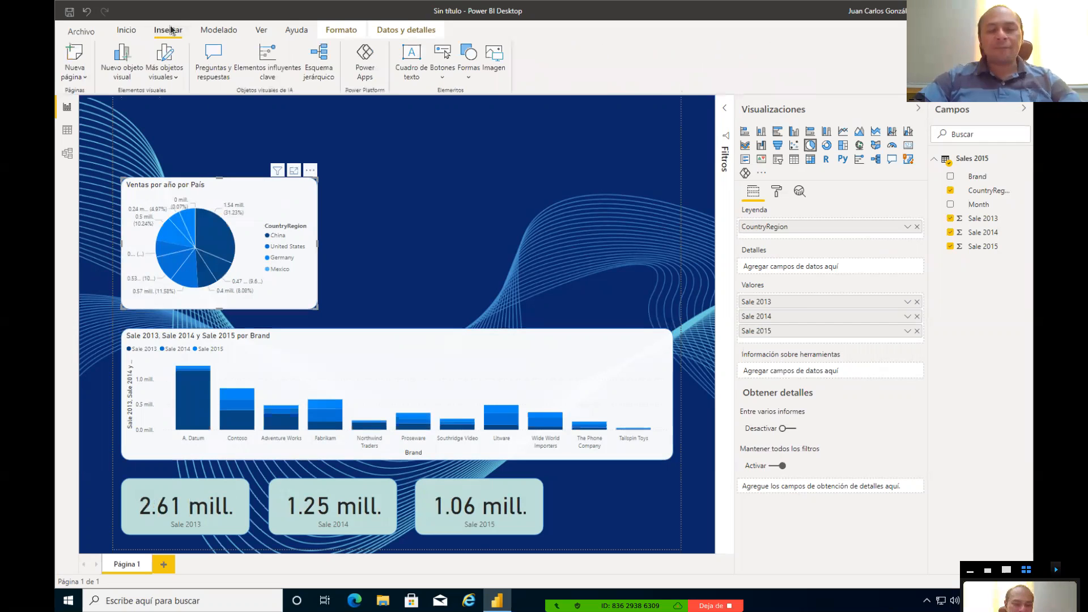
left_click(499, 64)
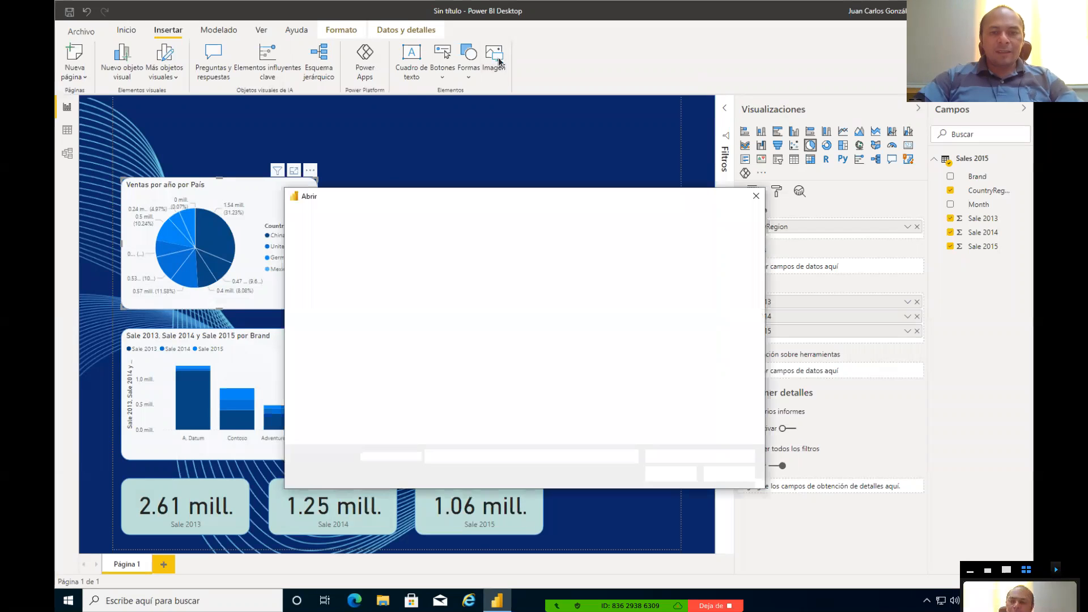
left_click(340, 291)
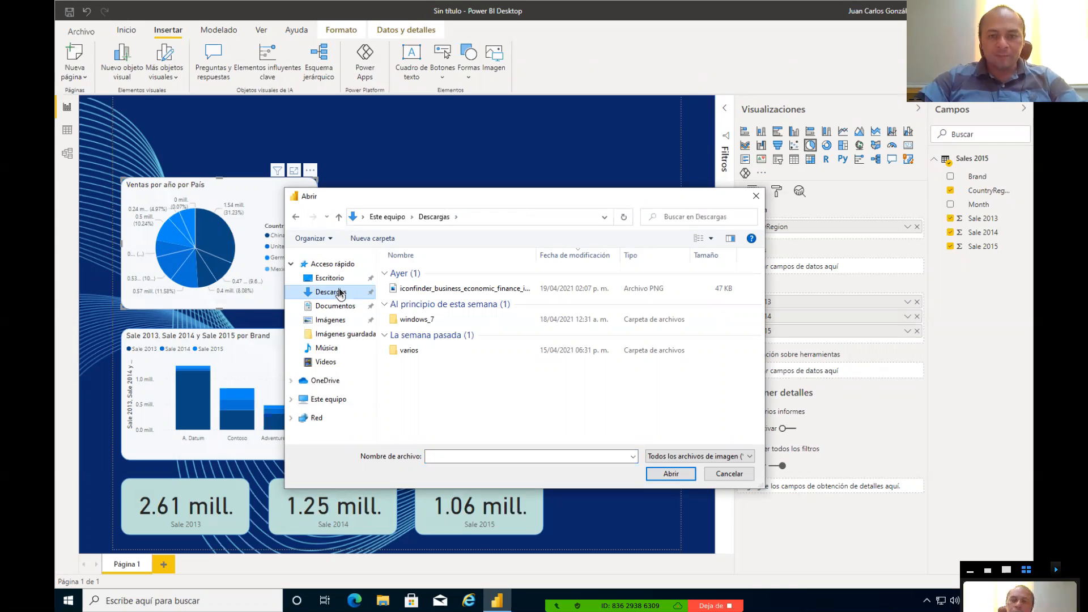
double_click(496, 291)
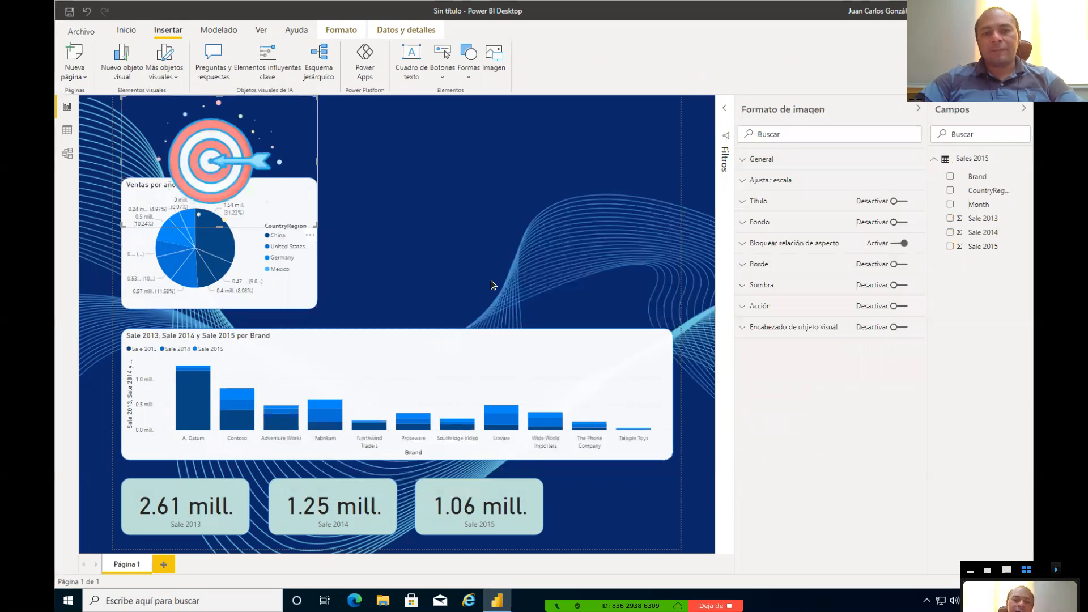
Step: Move the target image to the page's upper-right corner and shrink it so it ends level with the pie chart's top edge
left_click_drag(236, 158, 600, 167)
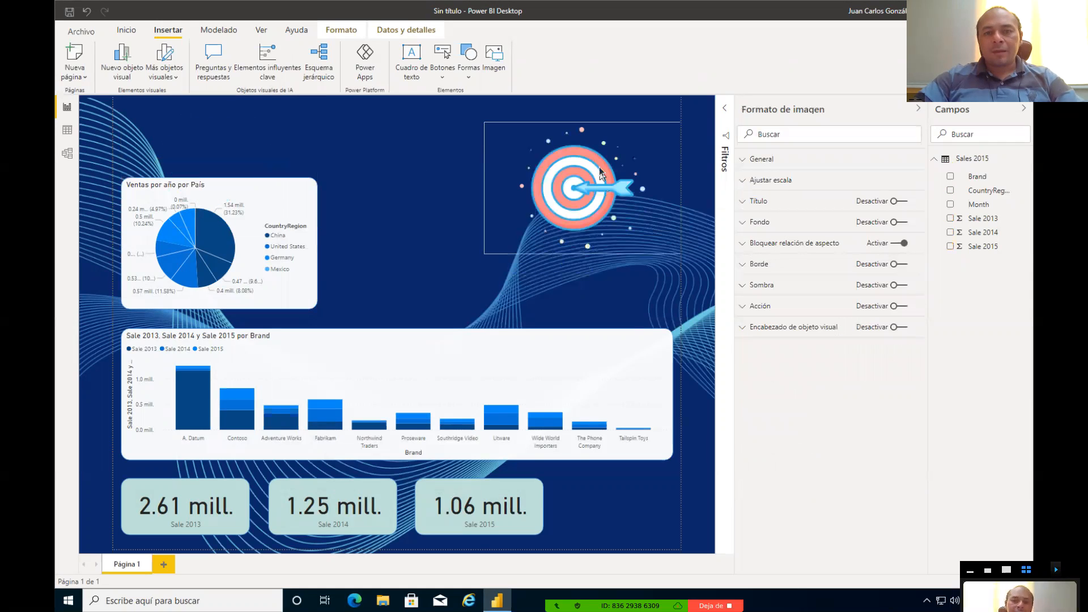
left_click_drag(485, 237, 565, 177)
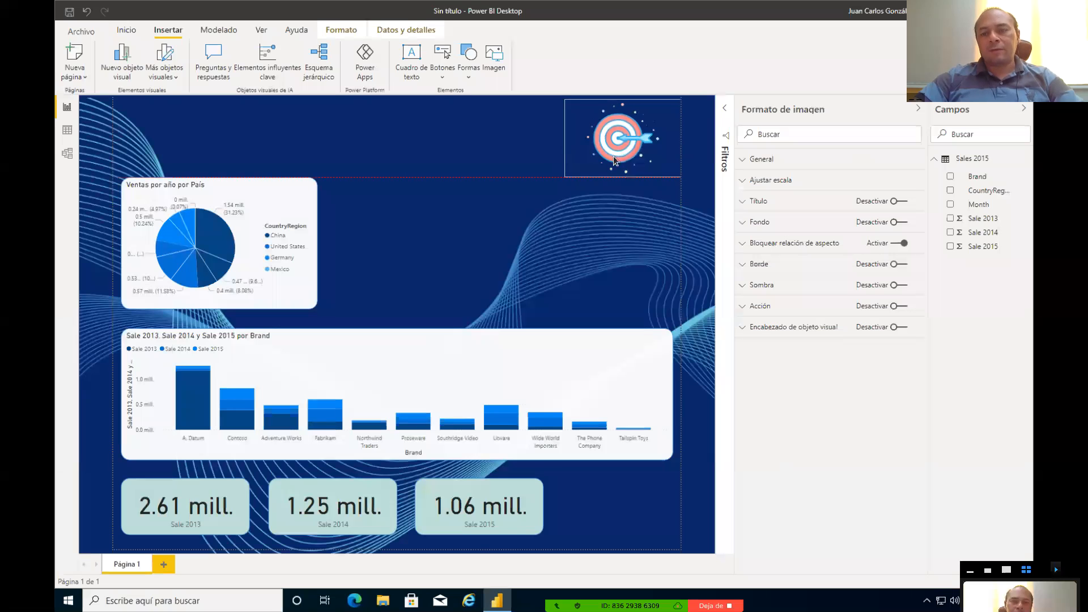
key("Escape")
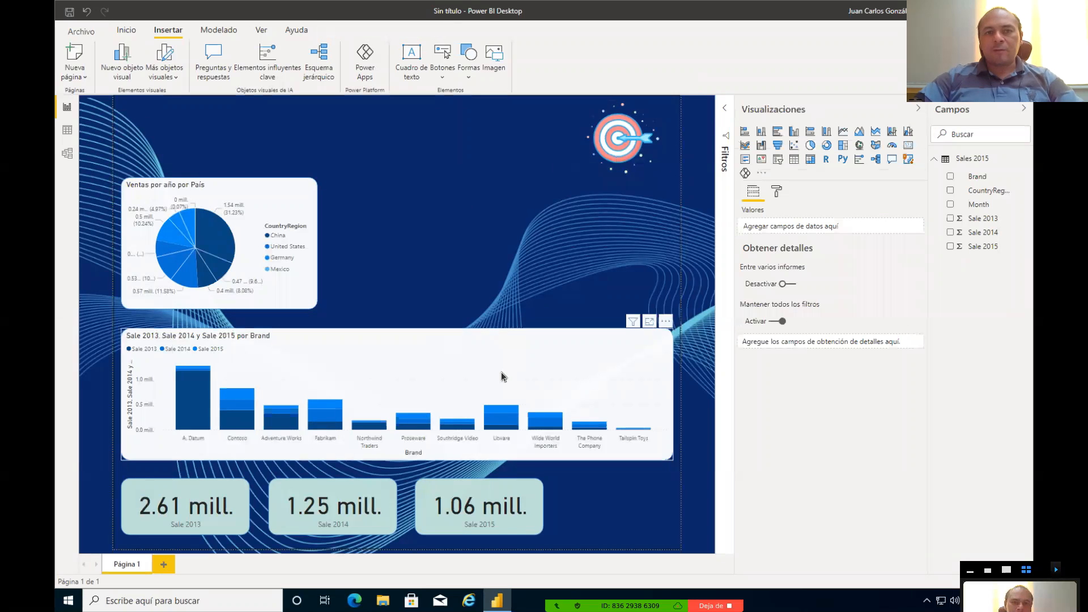
Step: Add a text box above the pie chart reading "DASHBOARD DE LAS VENTAS POR PAÍS"
left_click(413, 47)
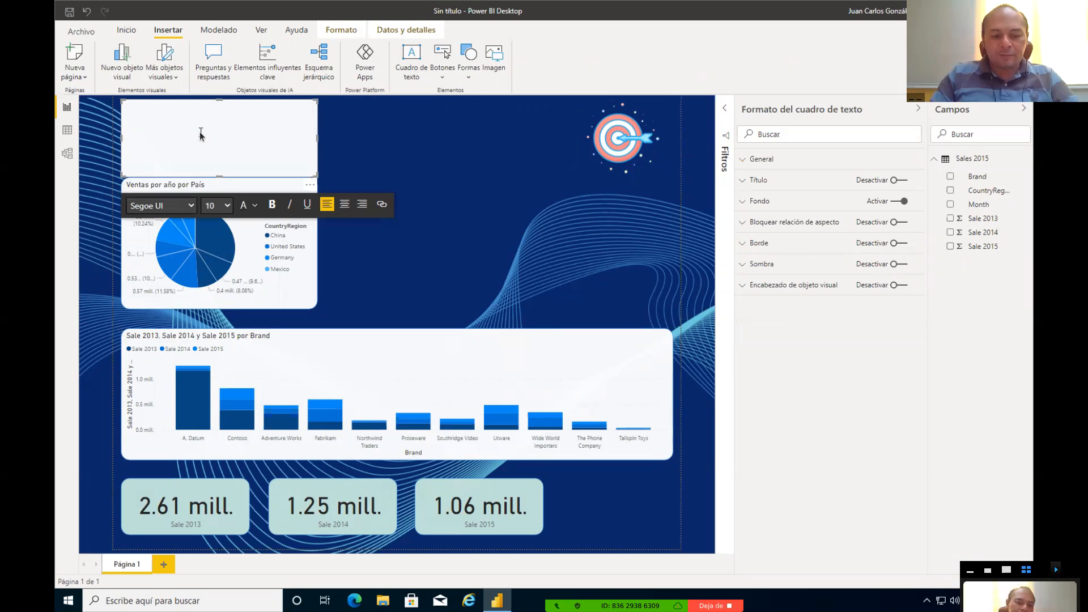
type("D")
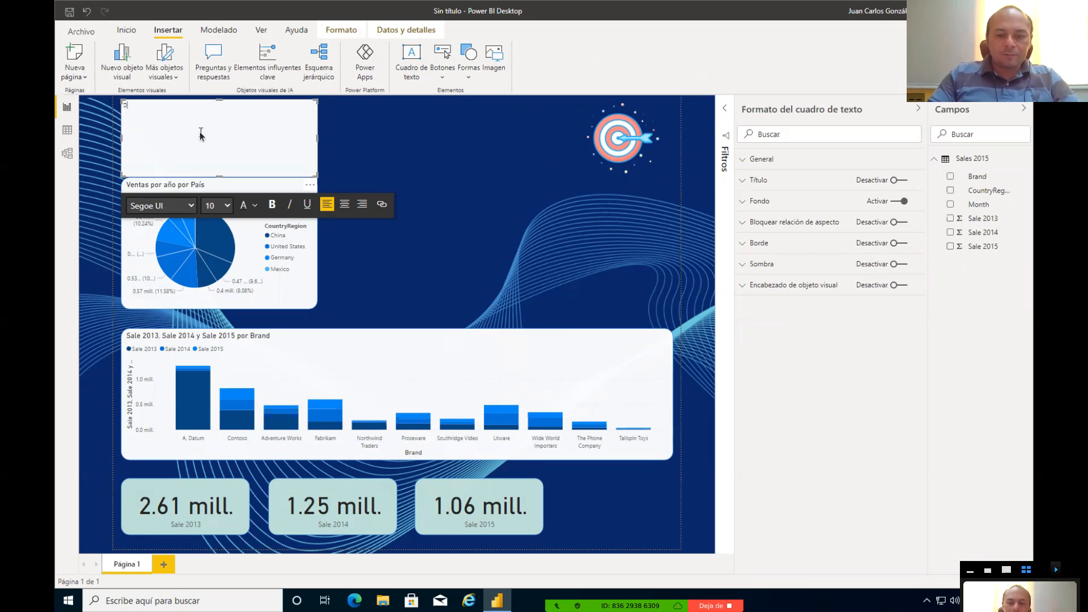
type("ASHBOA")
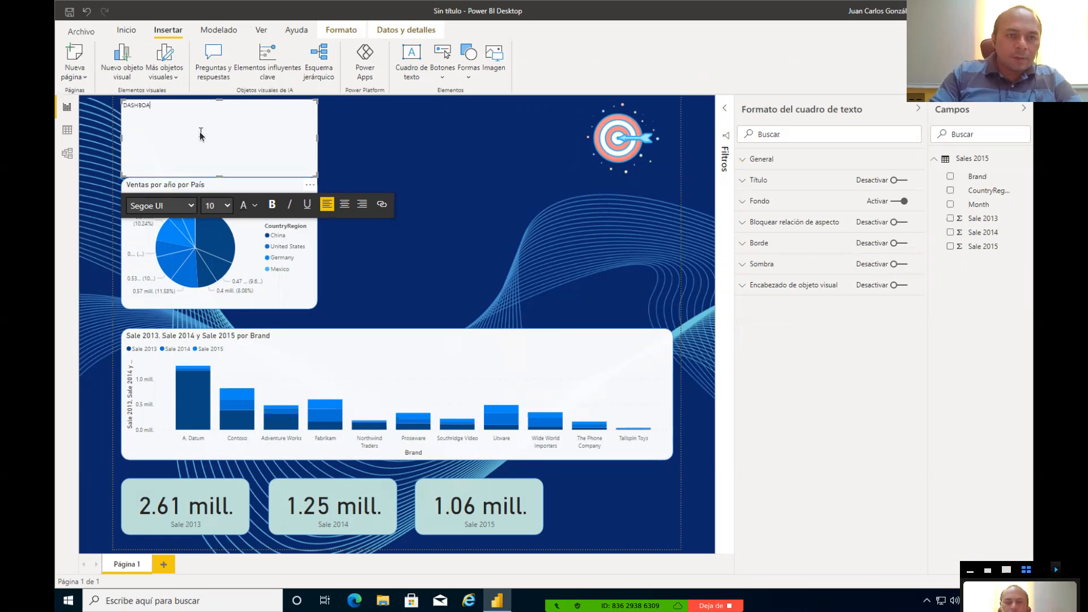
type("RD ")
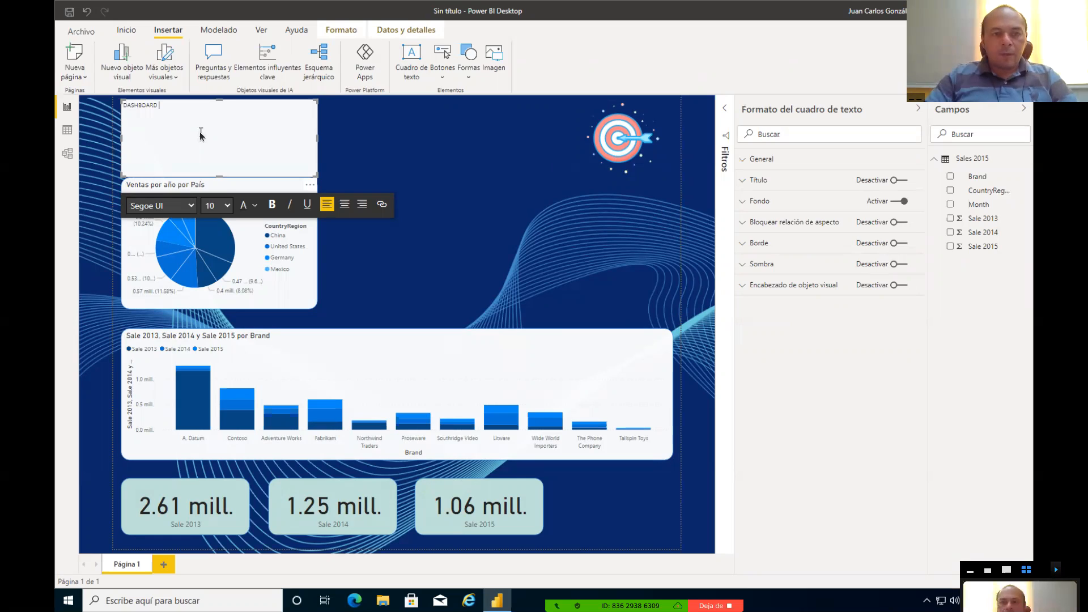
type("DE LAS VENTAS ")
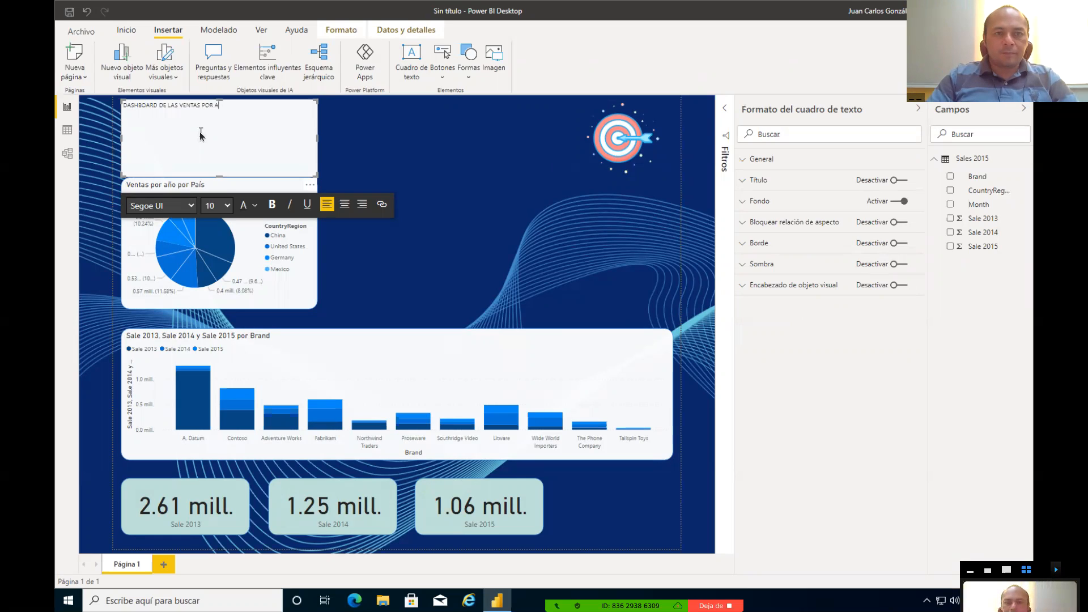
type("POR PAÍS")
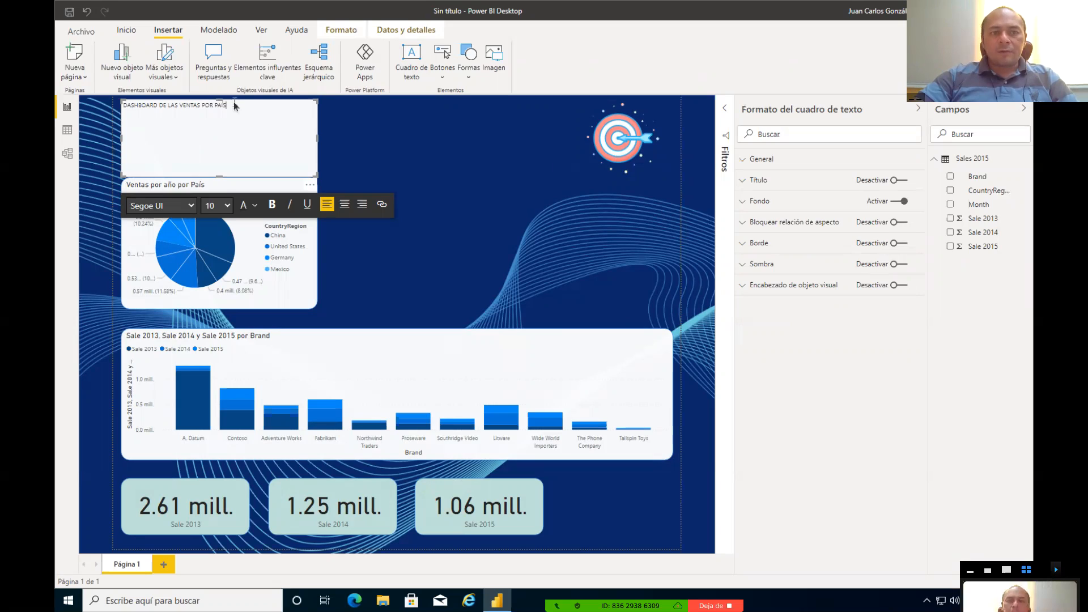
Step: Format the whole heading text as size 36, bold and white
left_click_drag(232, 105, 124, 104)
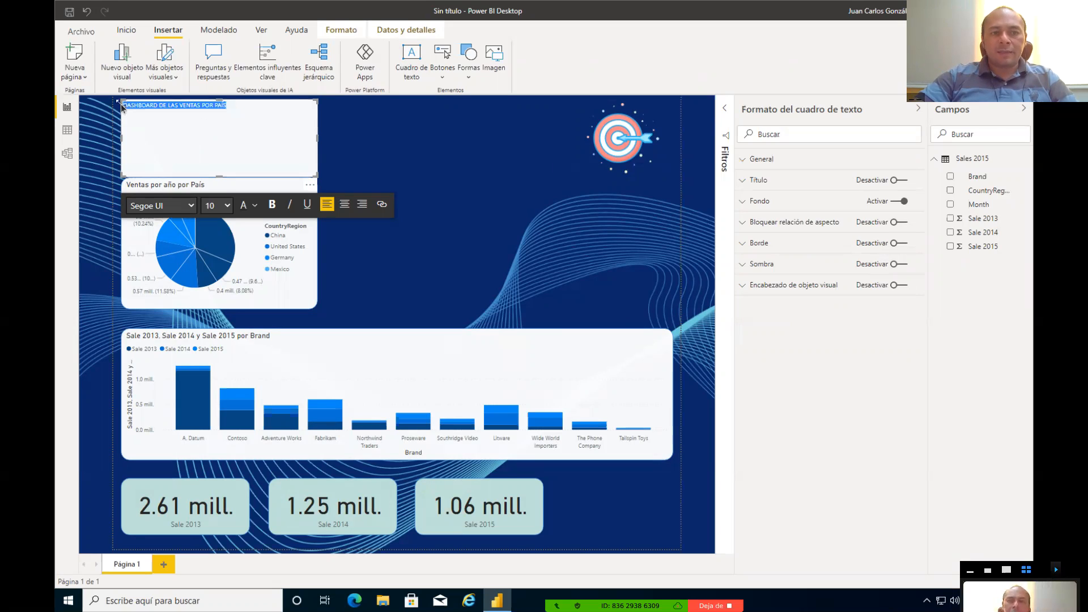
left_click(227, 206)
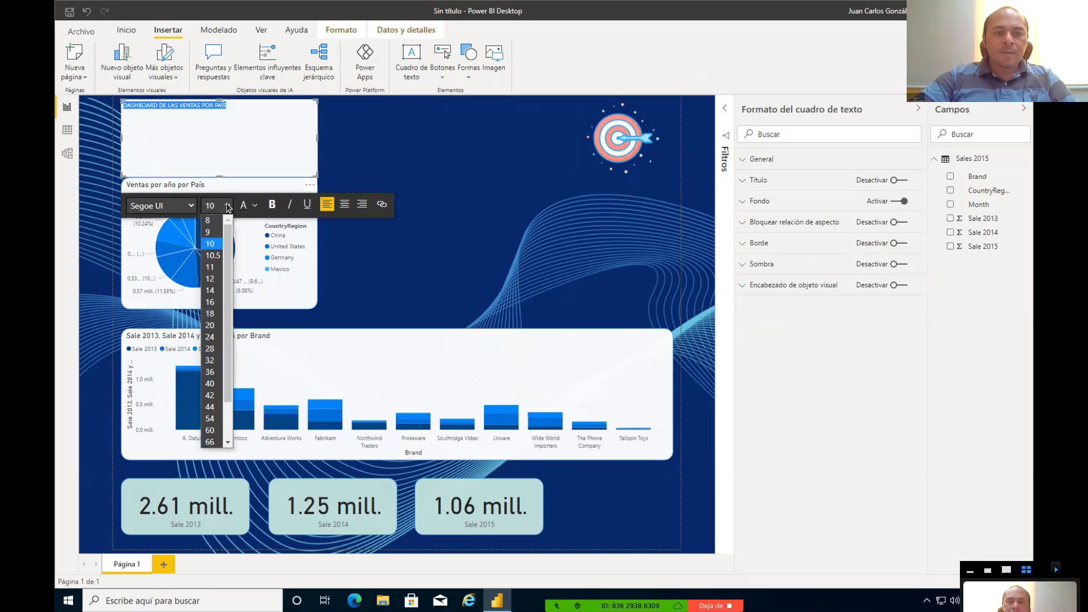
left_click(213, 372)
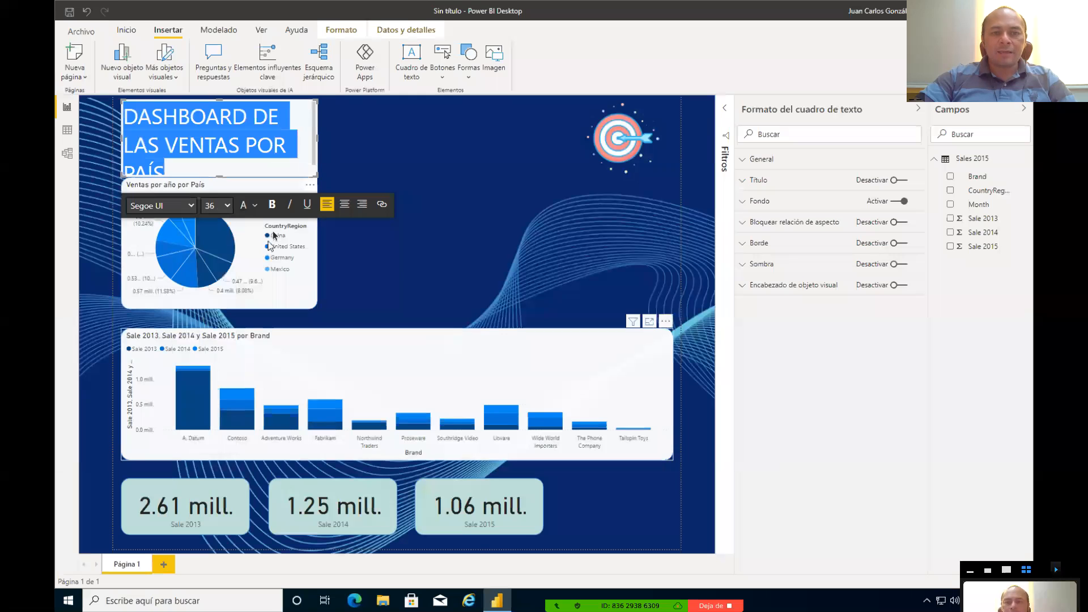
left_click(270, 205)
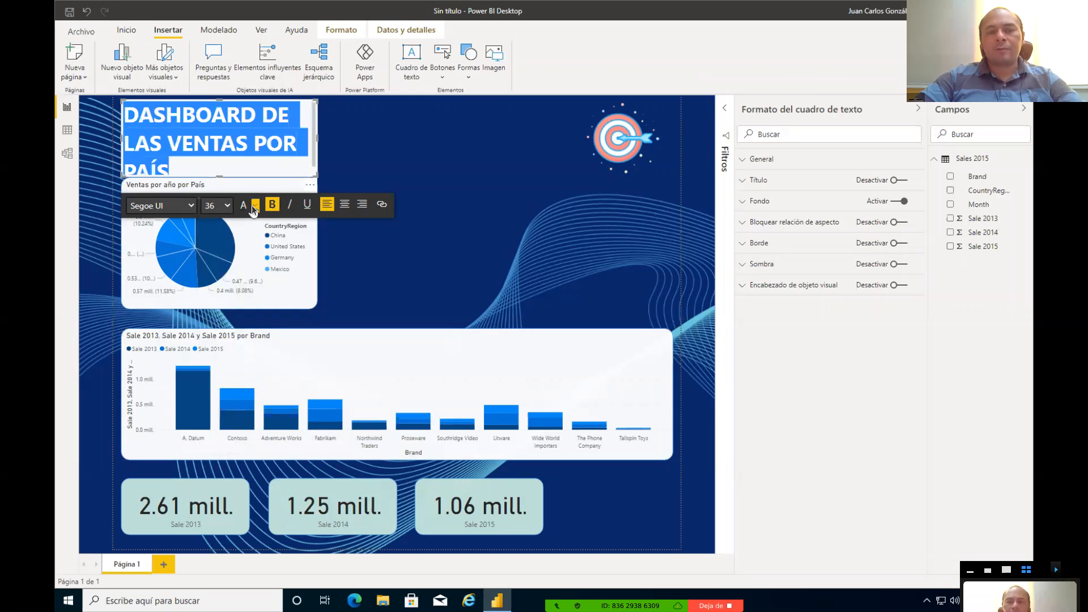
left_click(257, 205)
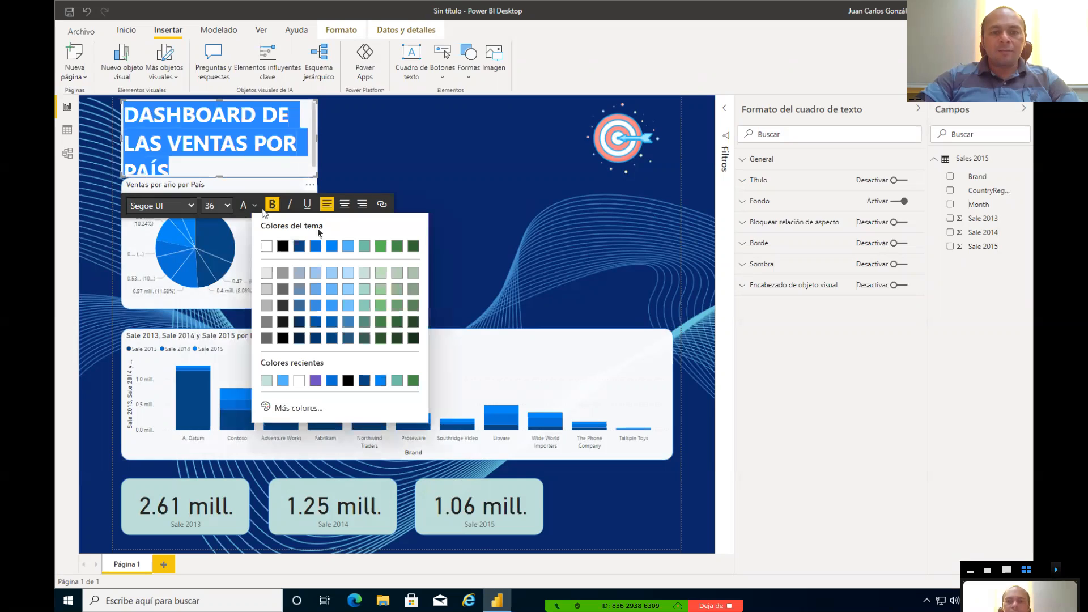
left_click(299, 380)
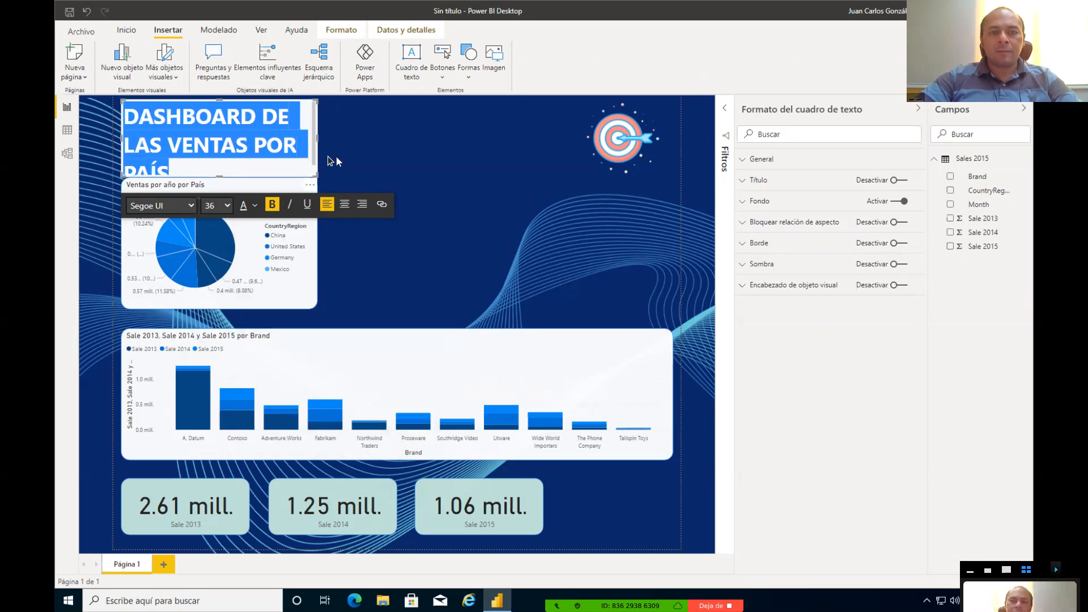
Step: Widen the heading's text box up to the target image and turn off its background (Fondo)
left_click_drag(317, 137, 563, 140)
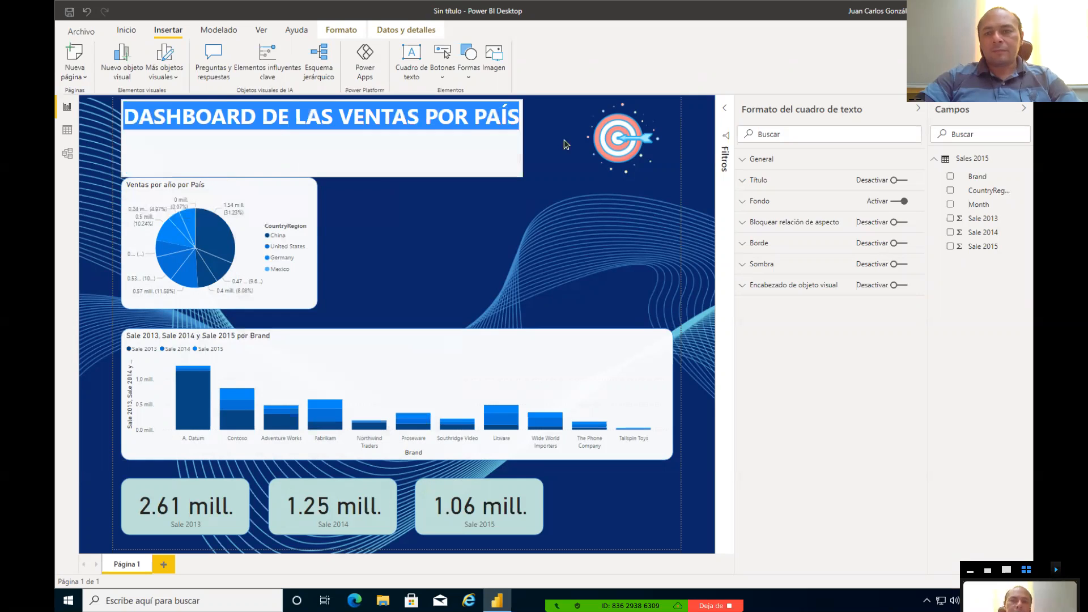
left_click(517, 229)
left_click(406, 126)
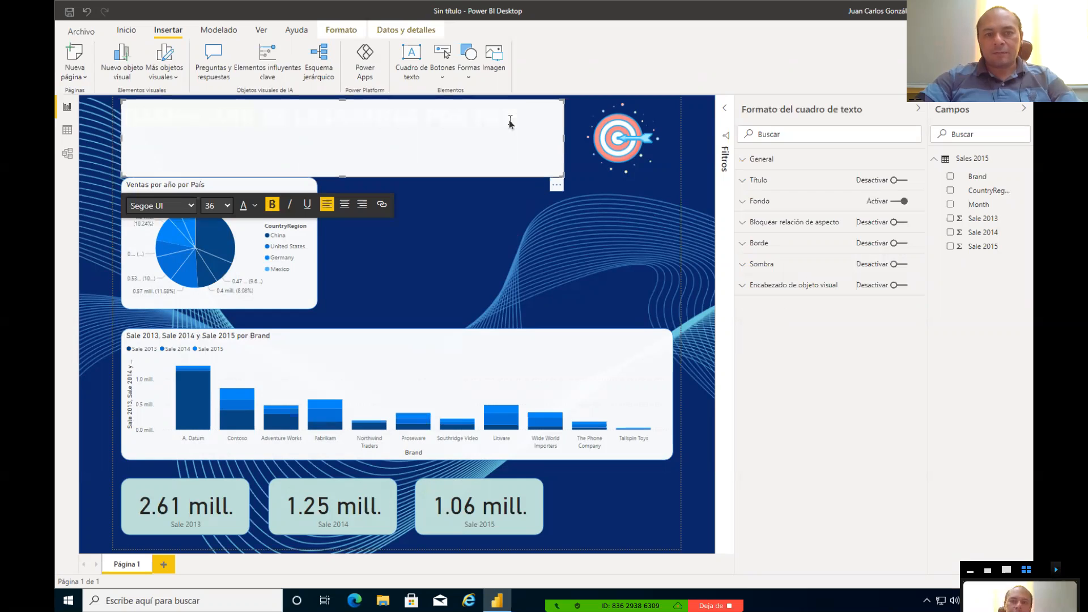
left_click(891, 203)
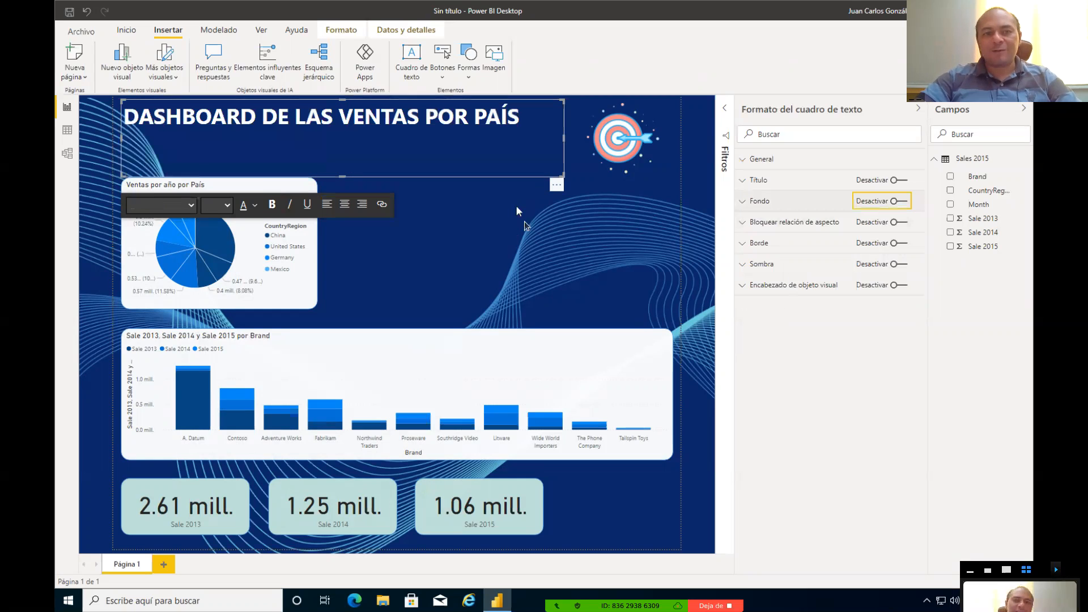